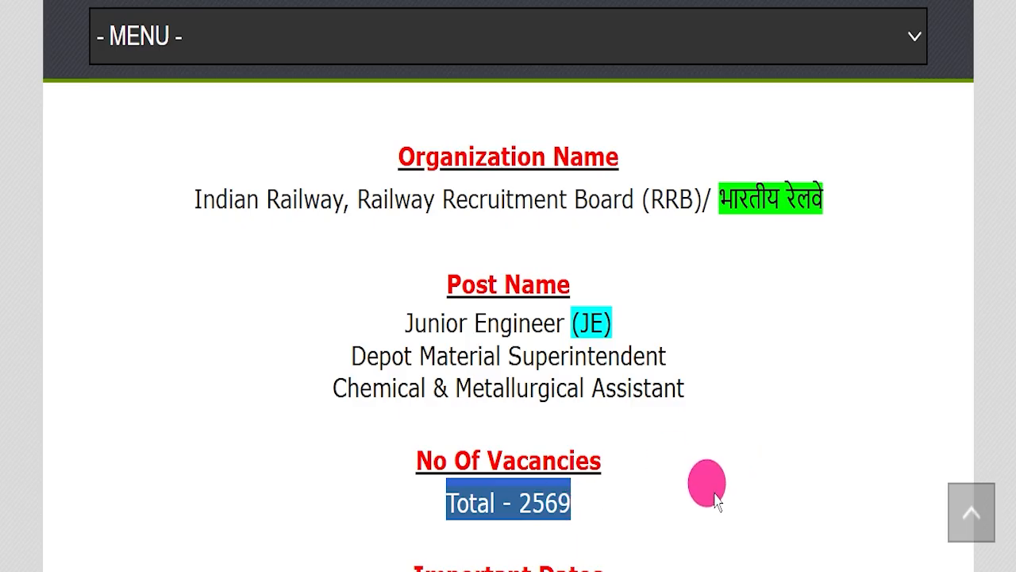
# Skim the RRB site and the Hindi notification's cover, and highlight the last date for applying online in the recruitment article
pyautogui.click(367, 268)
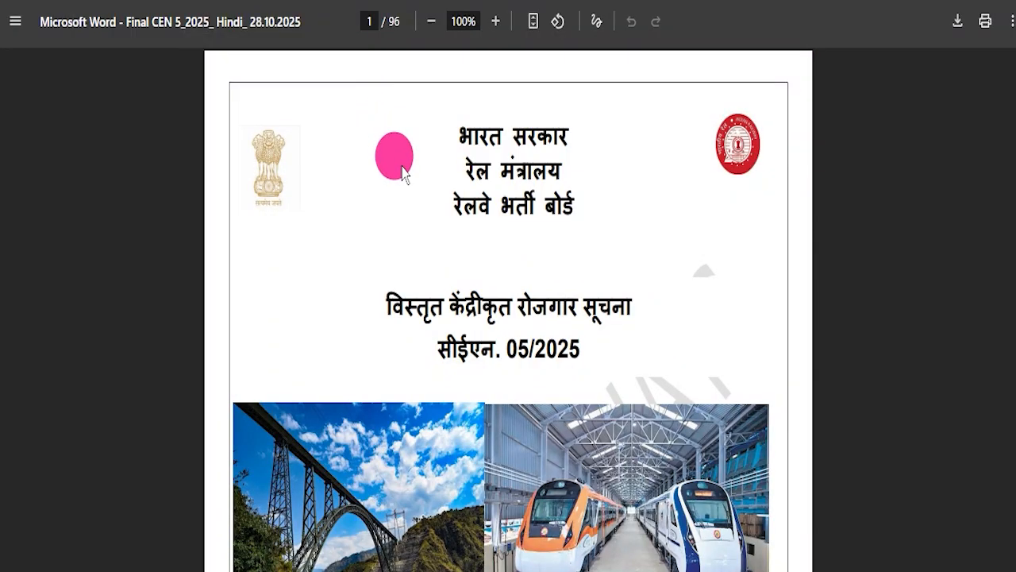
pyautogui.scroll(-5, 392, 163)
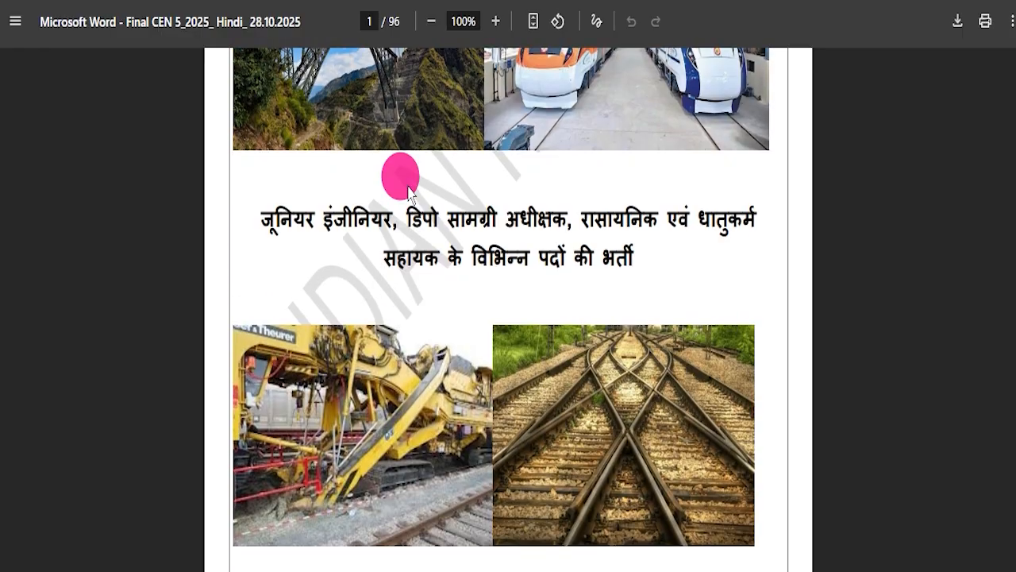
pyautogui.scroll(5, 389, 159)
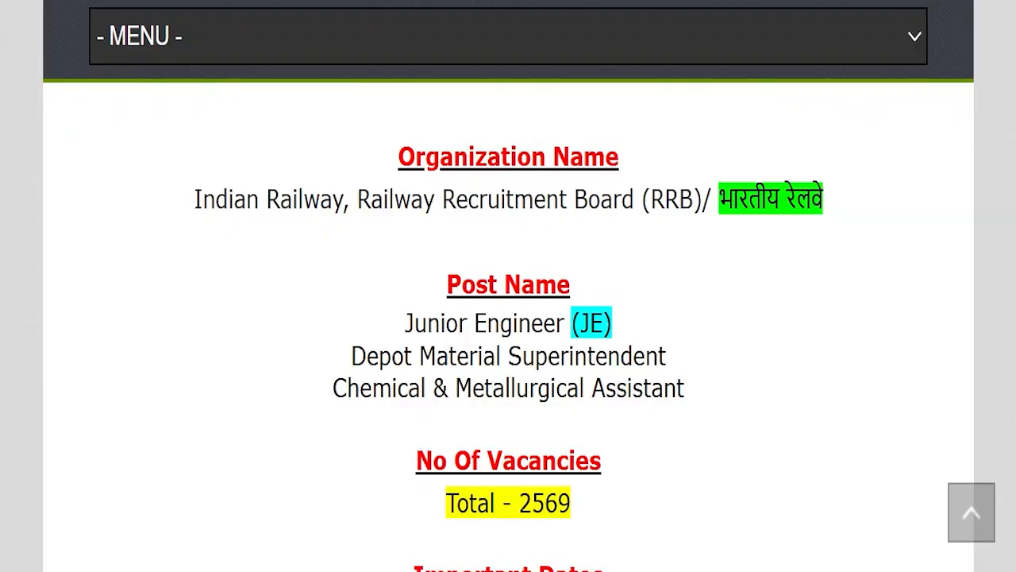
pyautogui.scroll(-3, 386, 164)
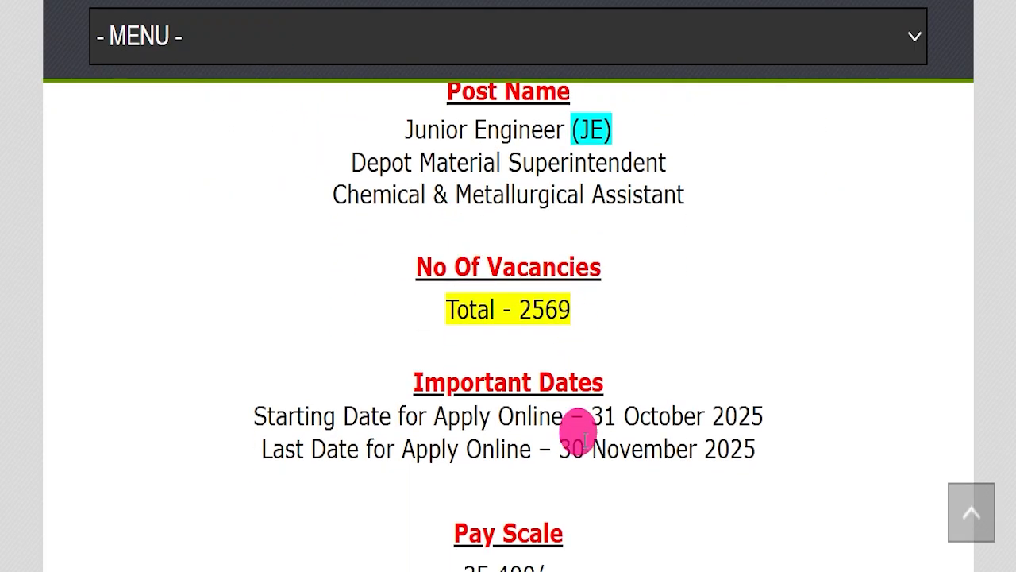
pyautogui.moveTo(559, 446); pyautogui.dragTo(760, 445)
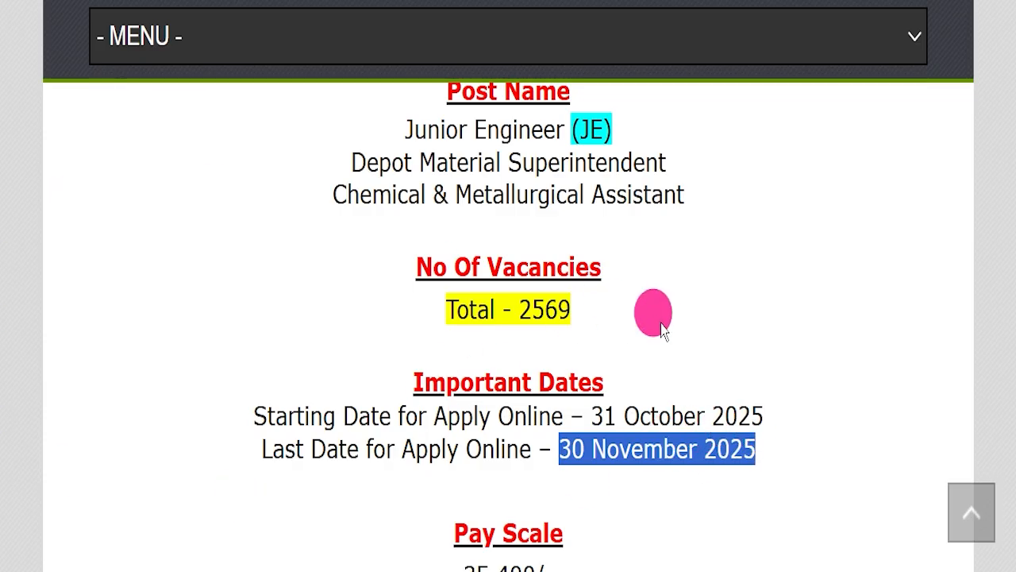
pyautogui.scroll(5, 386, 192)
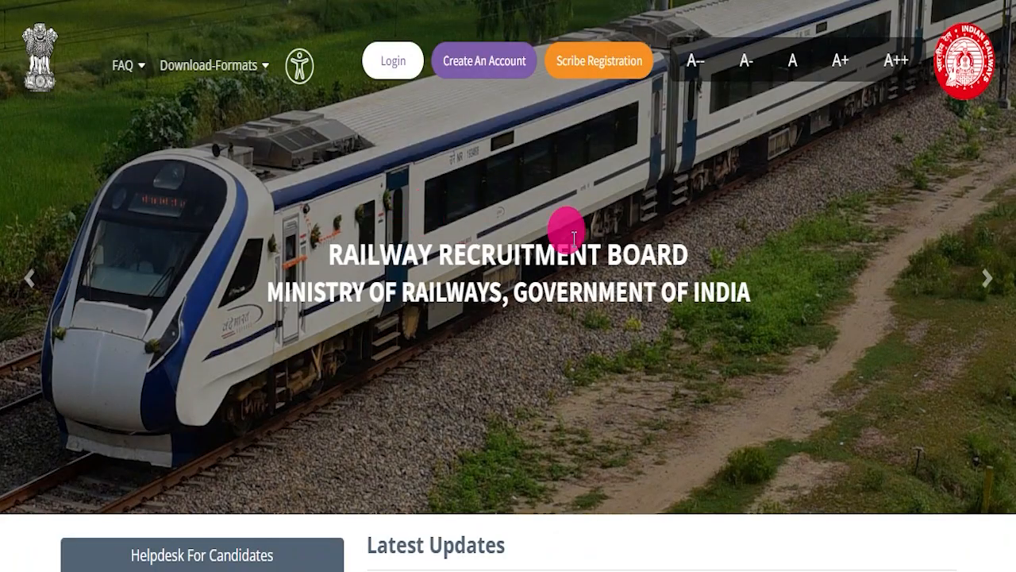
pyautogui.click(981, 279)
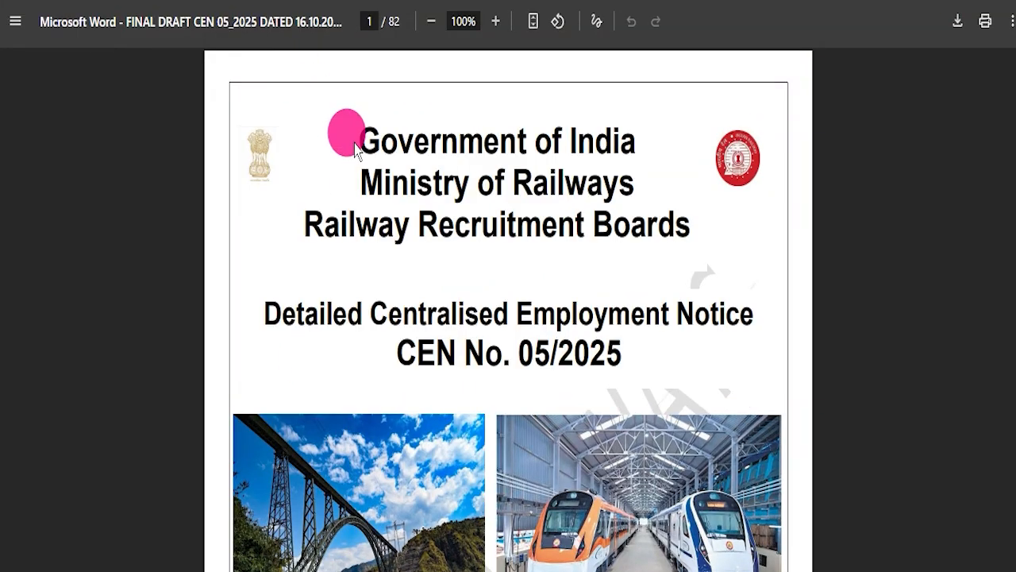
# Look over the cover pages of the English and Hindi CEN 05/2025 notification PDFs
pyautogui.scroll(-4, 466, 290)
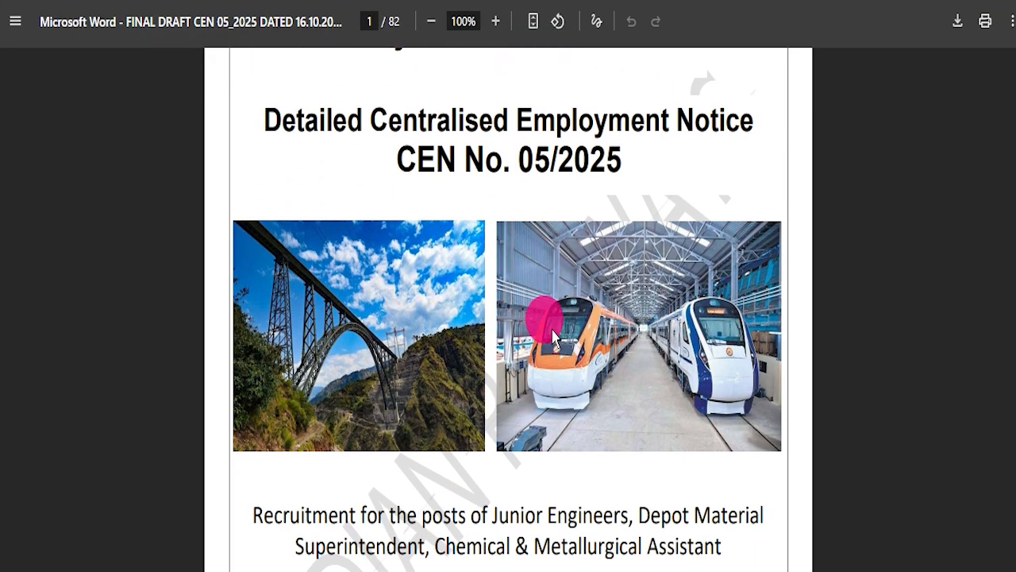
pyautogui.scroll(-10, 548, 326)
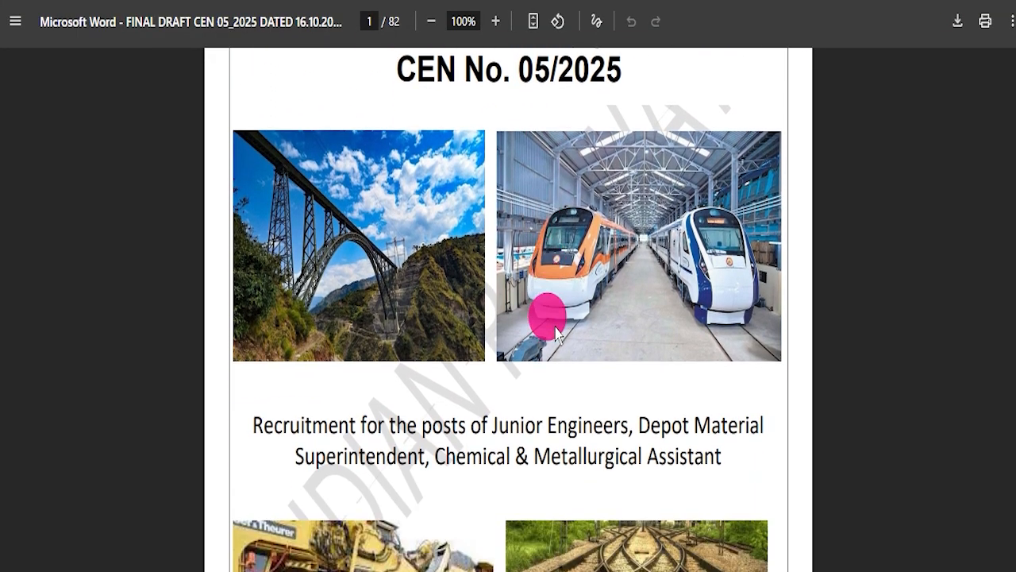
pyautogui.scroll(10, 496, 301)
pyautogui.scroll(2, 490, 313)
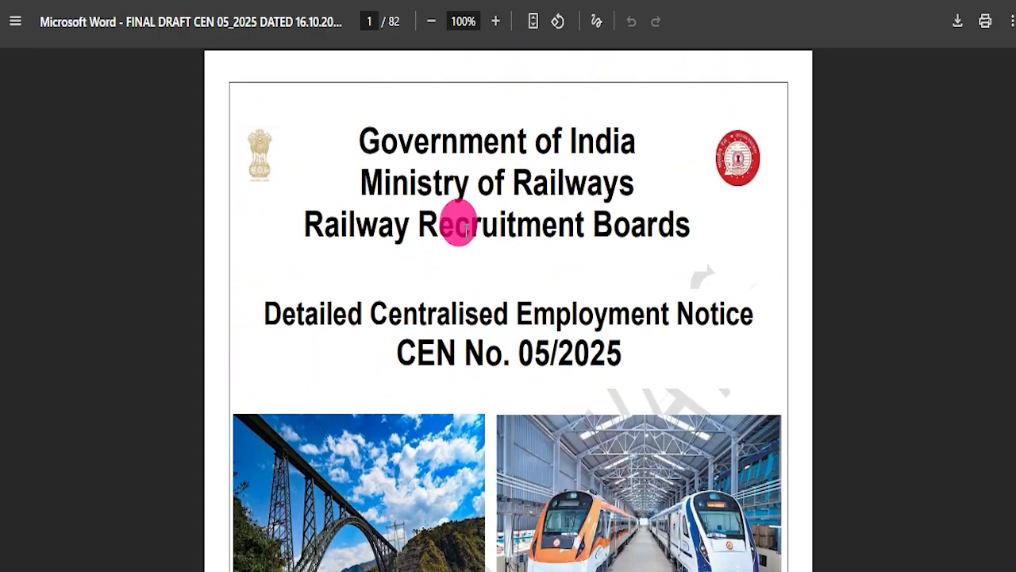
pyautogui.click(332, 1)
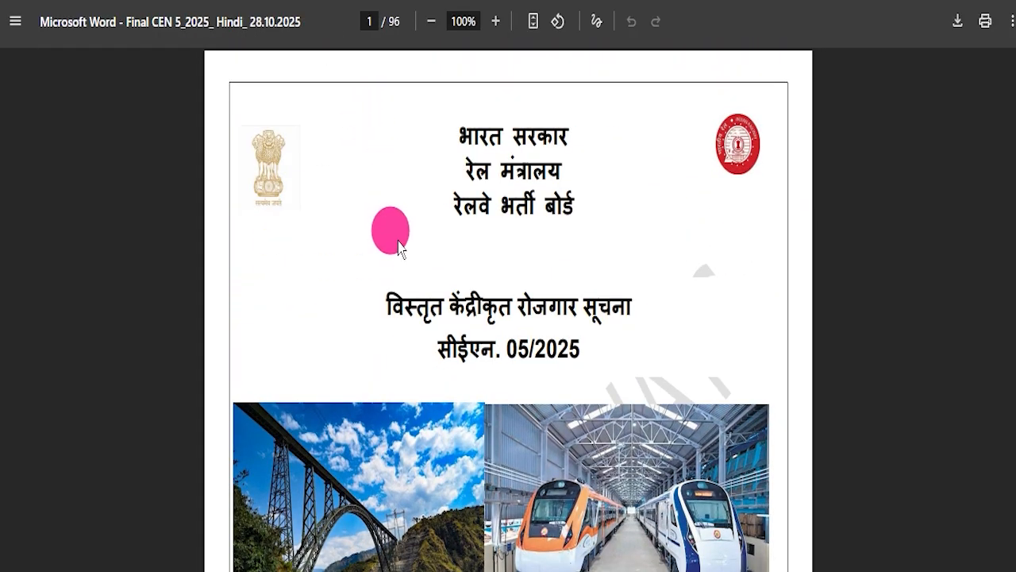
pyautogui.scroll(-7, 496, 264)
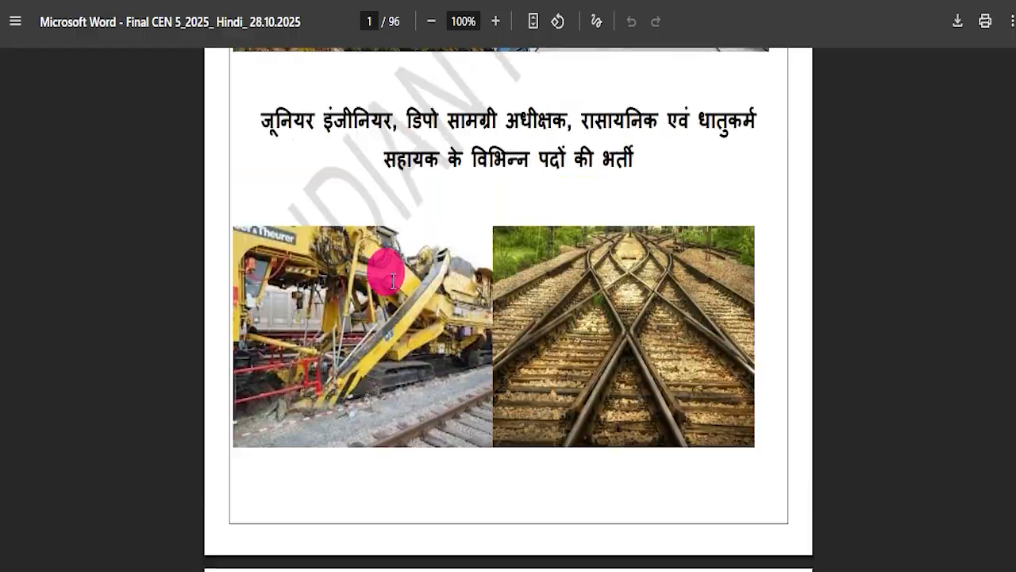
pyautogui.scroll(7, 393, 281)
# Switch to the Railway Recruitment Board site, view its download-format options, and return to the recruitment article
pyautogui.click(278, 2)
pyautogui.moveTo(253, 67)
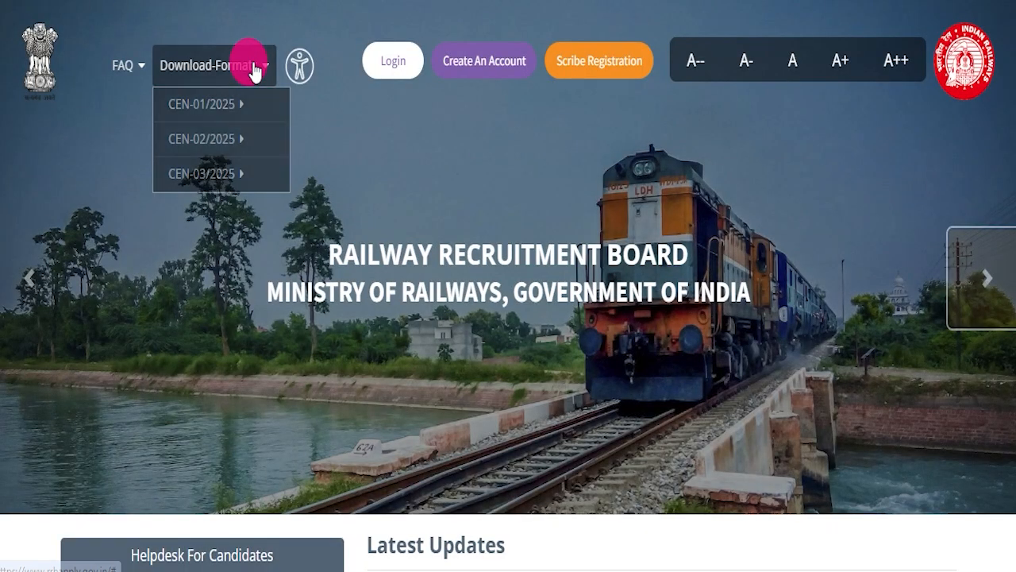
pyautogui.click(417, 1)
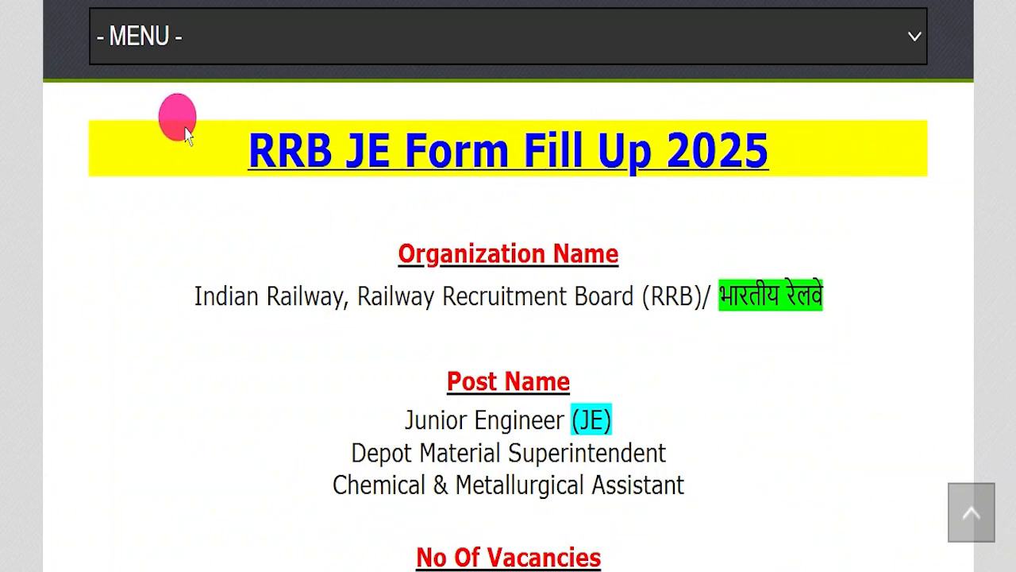
# Mark the RRB JE Form Fill Up 2025 heading and skim the article from the site header back to that heading
pyautogui.moveTo(186, 132); pyautogui.dragTo(869, 138)
pyautogui.click(471, 199)
pyautogui.scroll(2, 484, 215)
pyautogui.scroll(15, 484, 238)
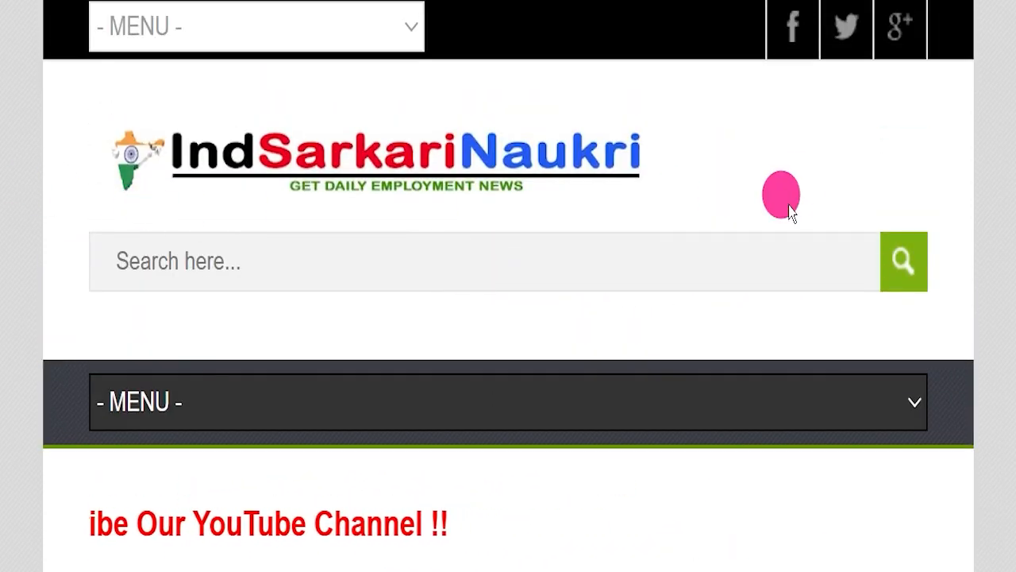
pyautogui.scroll(-8, 699, 286)
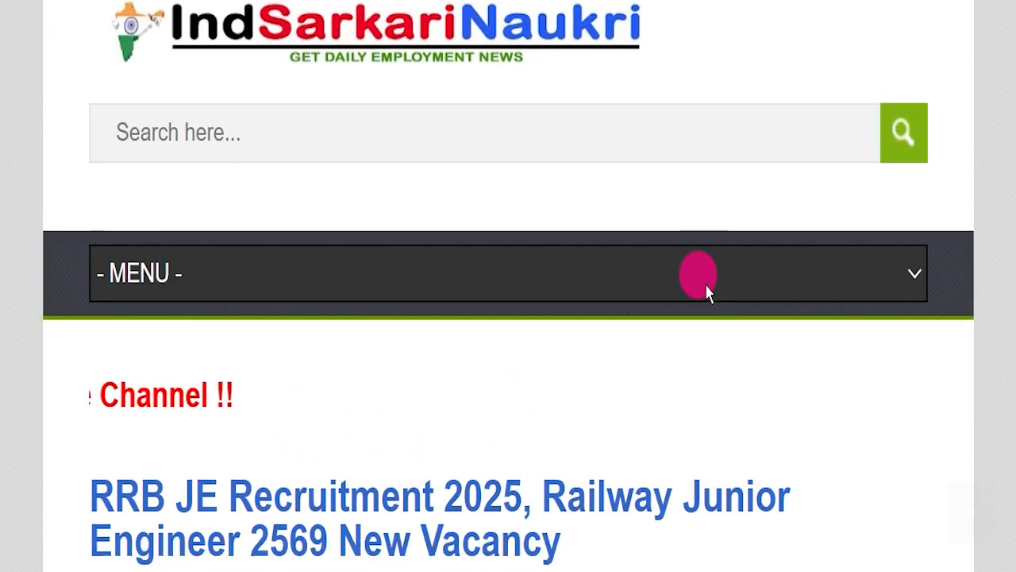
pyautogui.scroll(-8, 693, 293)
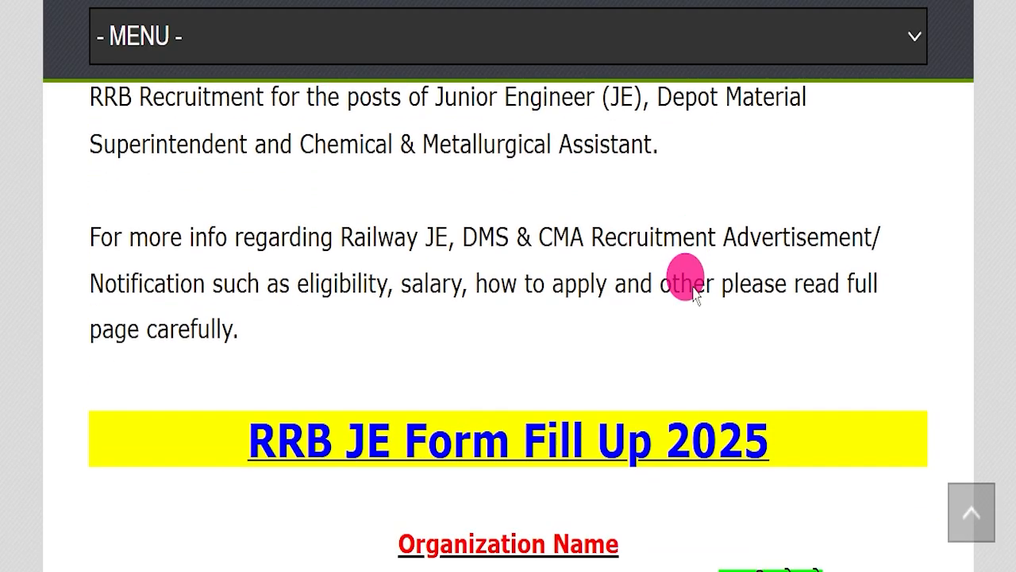
pyautogui.scroll(-1, 694, 292)
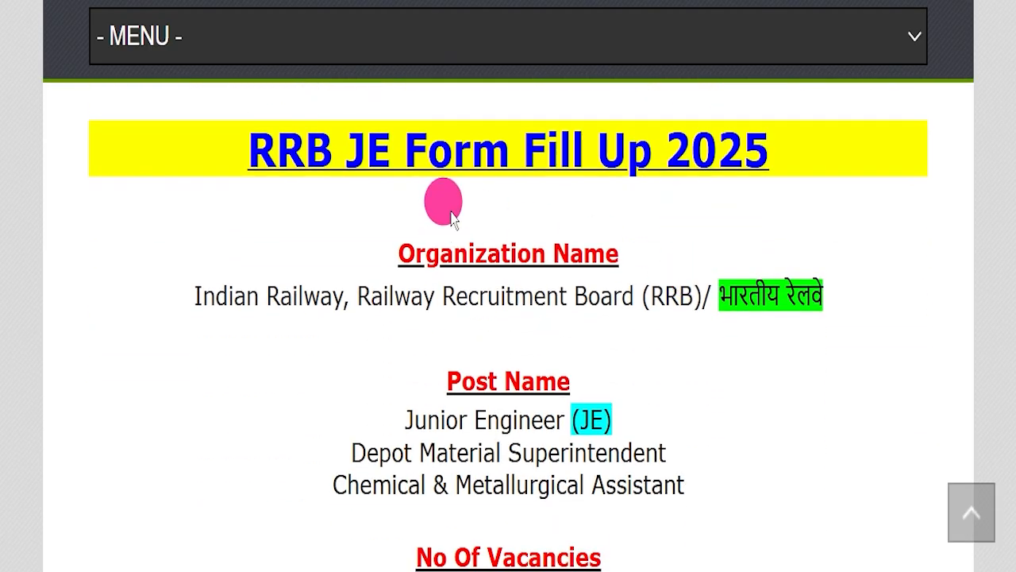
# Highlight the form fill-up heading, the Railway Recruitment Board (RRB) organization name and the post names for review
pyautogui.moveTo(176, 137); pyautogui.dragTo(755, 200)
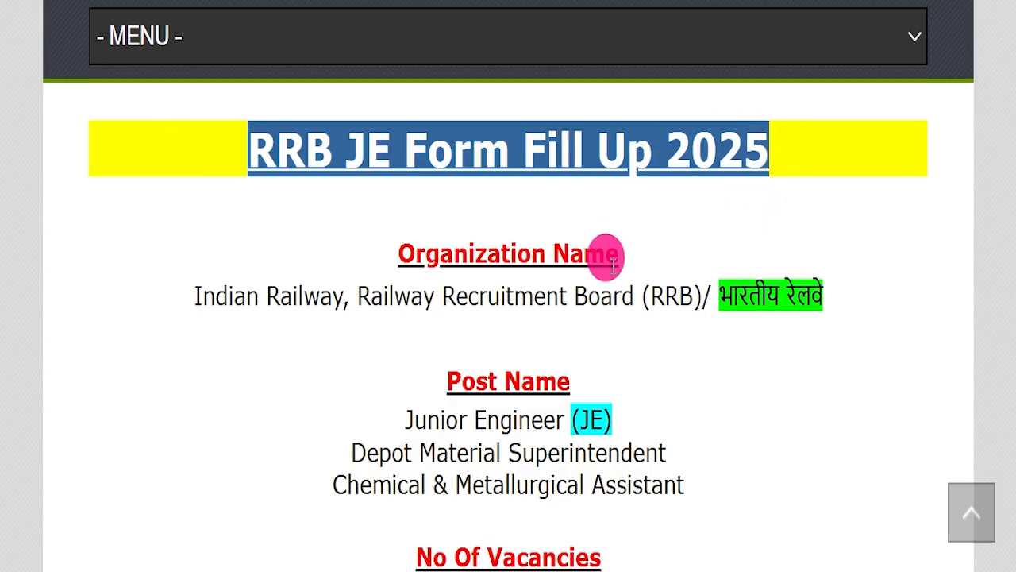
pyautogui.moveTo(357, 298); pyautogui.dragTo(695, 295)
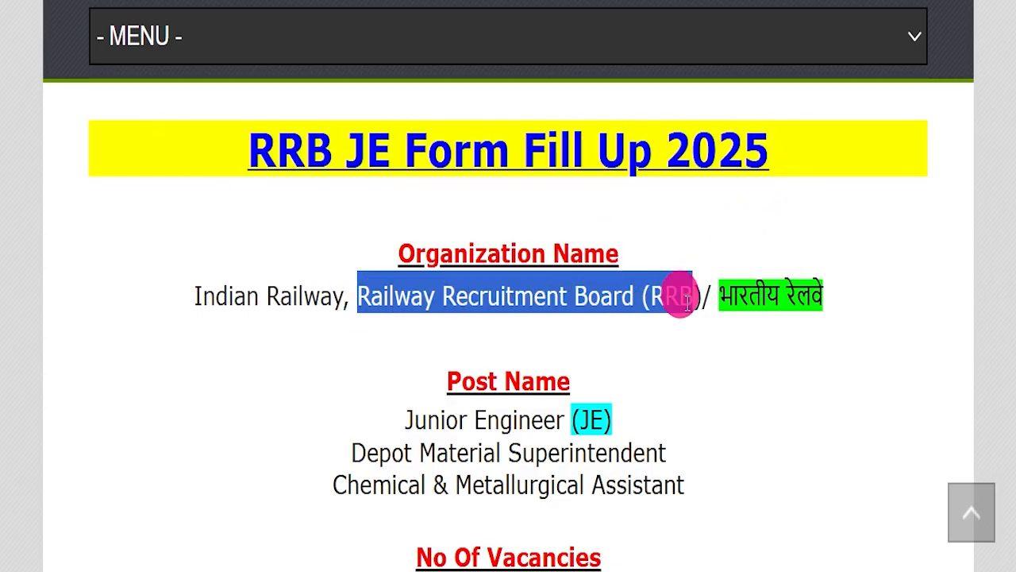
pyautogui.moveTo(376, 421); pyautogui.dragTo(713, 467)
pyautogui.moveTo(290, 476); pyautogui.dragTo(766, 479)
# Highlight the total number of vacancies and the last date for applying online in the article
pyautogui.scroll(-2, 768, 475)
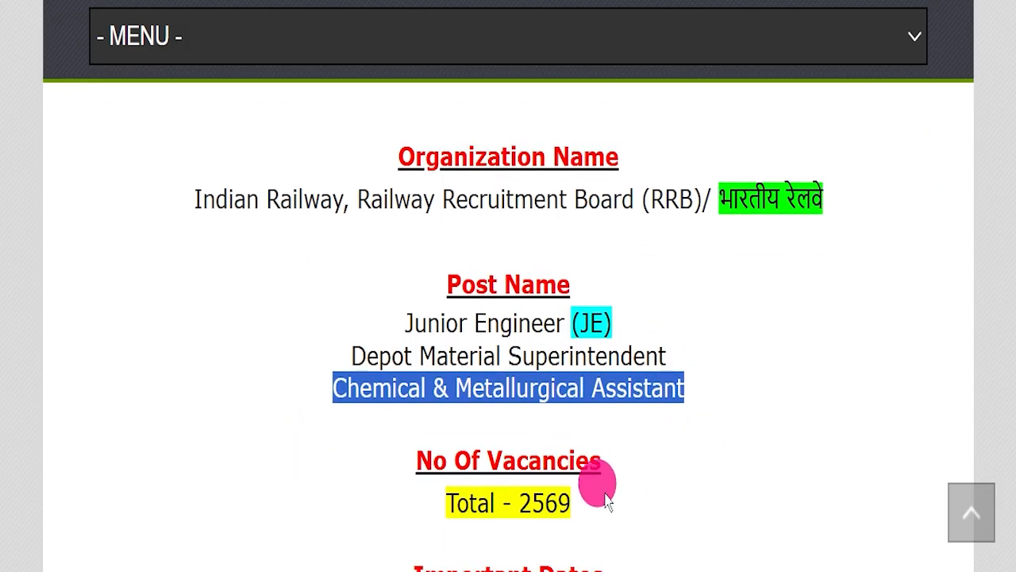
pyautogui.moveTo(361, 494); pyautogui.dragTo(584, 504)
pyautogui.scroll(-5, 583, 504)
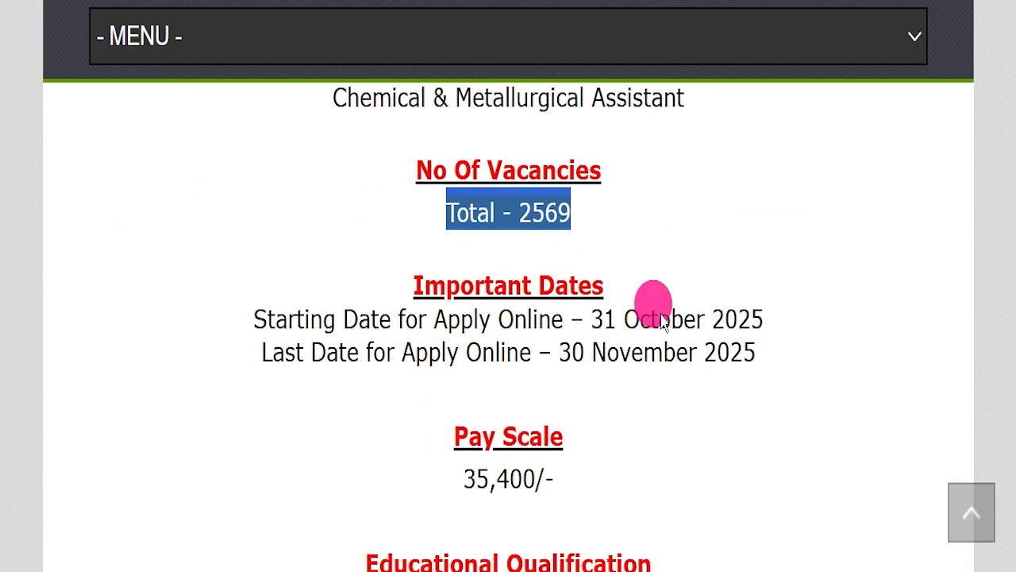
pyautogui.moveTo(261, 353); pyautogui.dragTo(778, 345)
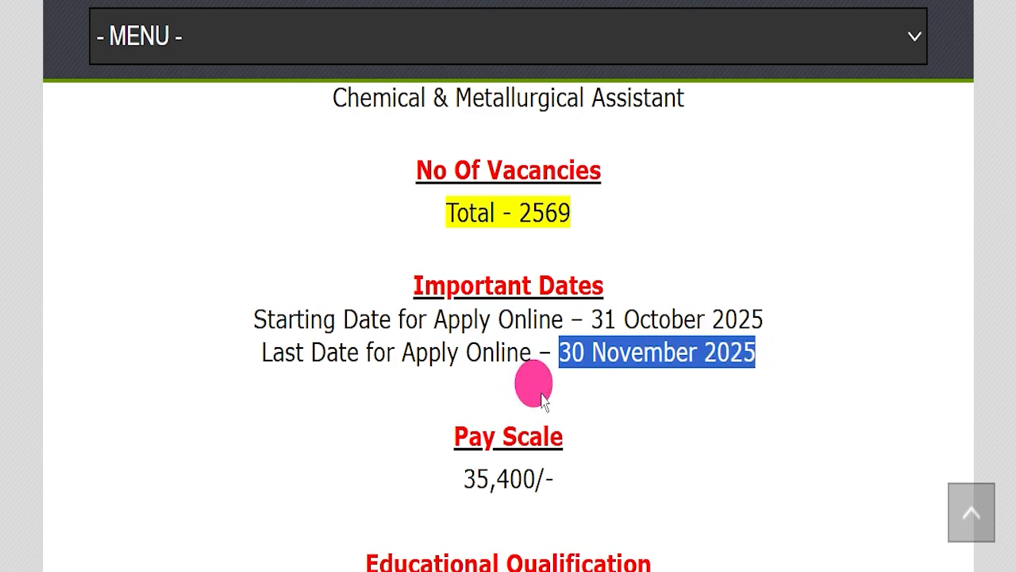
# Review the pay scale, educational qualification and age limit, highlighting the entry under each heading
pyautogui.scroll(-2, 492, 361)
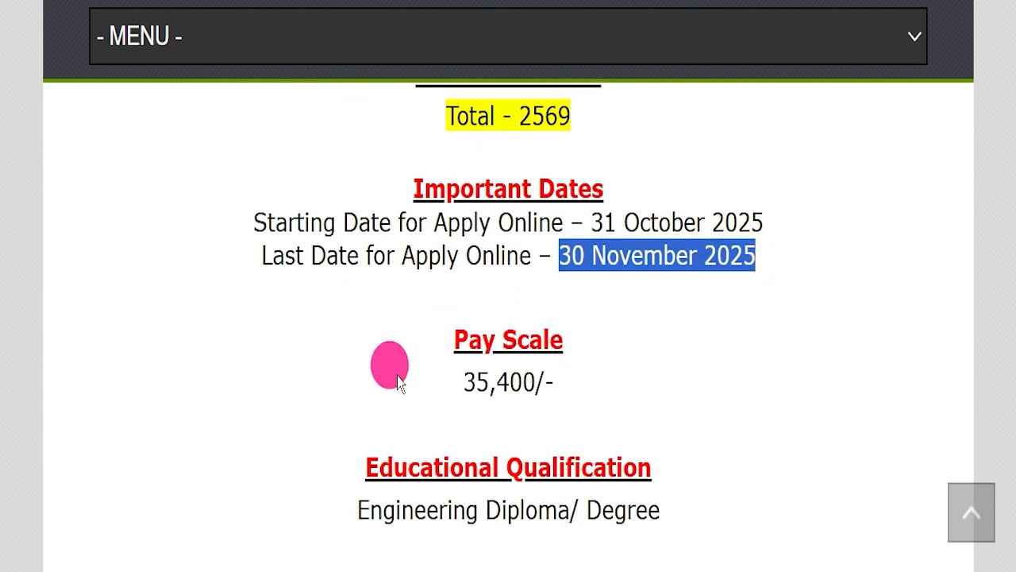
pyautogui.moveTo(399, 382); pyautogui.dragTo(687, 403)
pyautogui.scroll(-4, 508, 334)
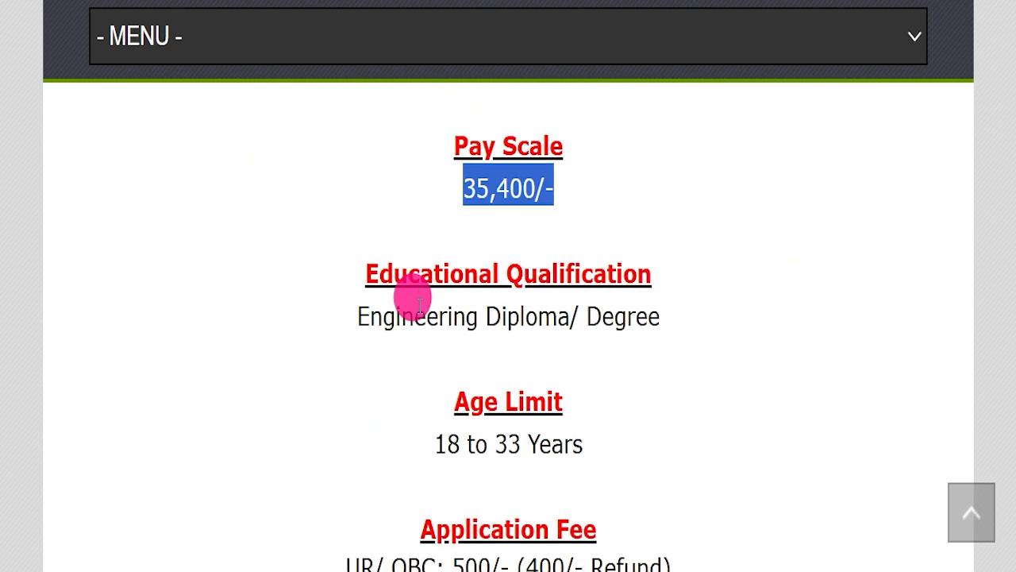
pyautogui.moveTo(353, 316); pyautogui.dragTo(689, 329)
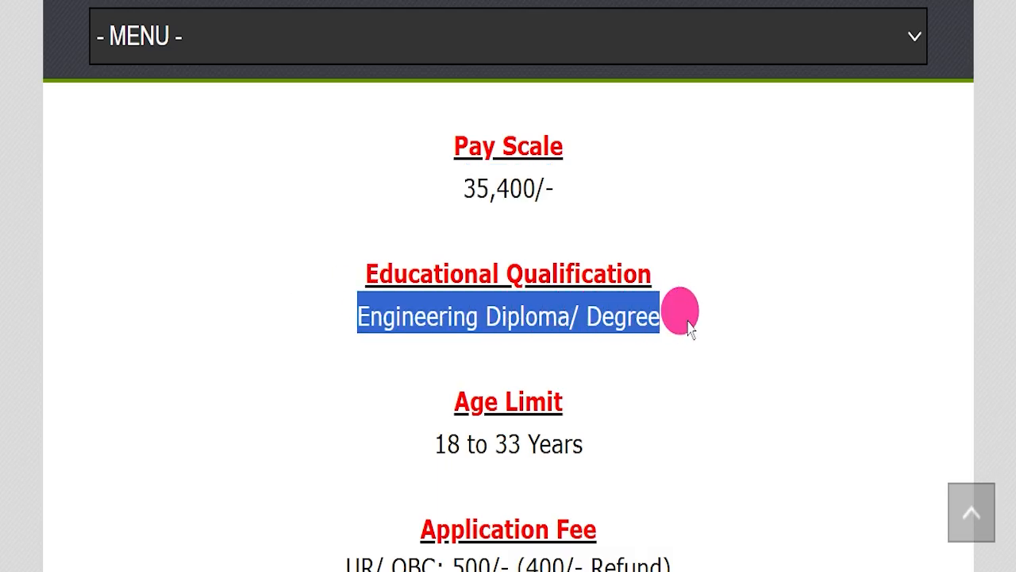
pyautogui.scroll(-2, 687, 333)
pyautogui.moveTo(371, 351); pyautogui.dragTo(639, 354)
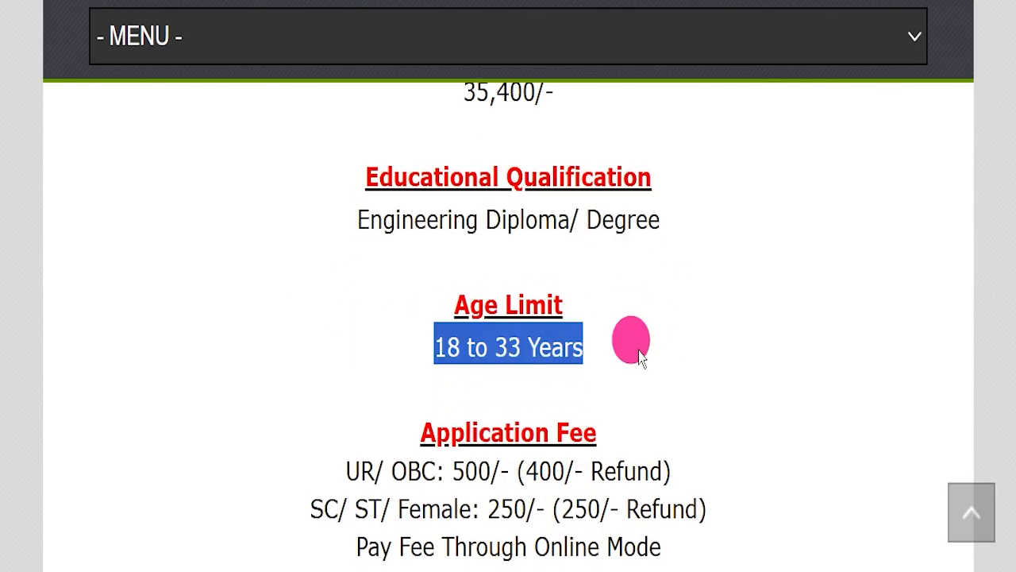
# Highlight the application fees for UR/OBC and SC/ST/Female candidates and the online payment mode
pyautogui.scroll(-4, 644, 341)
pyautogui.moveTo(299, 270); pyautogui.dragTo(678, 272)
pyautogui.moveTo(300, 320); pyautogui.dragTo(709, 291)
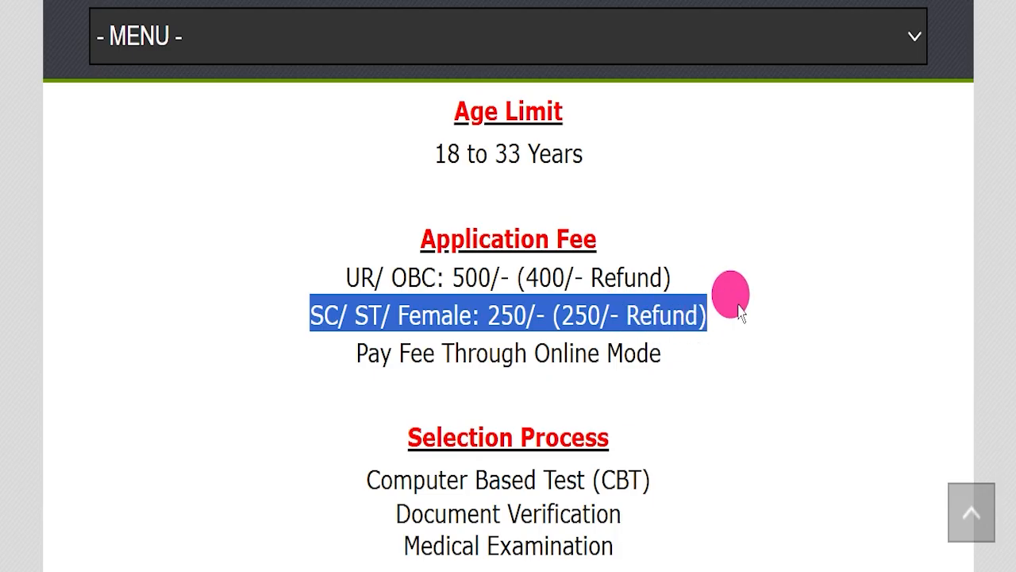
pyautogui.moveTo(530, 350); pyautogui.dragTo(692, 348)
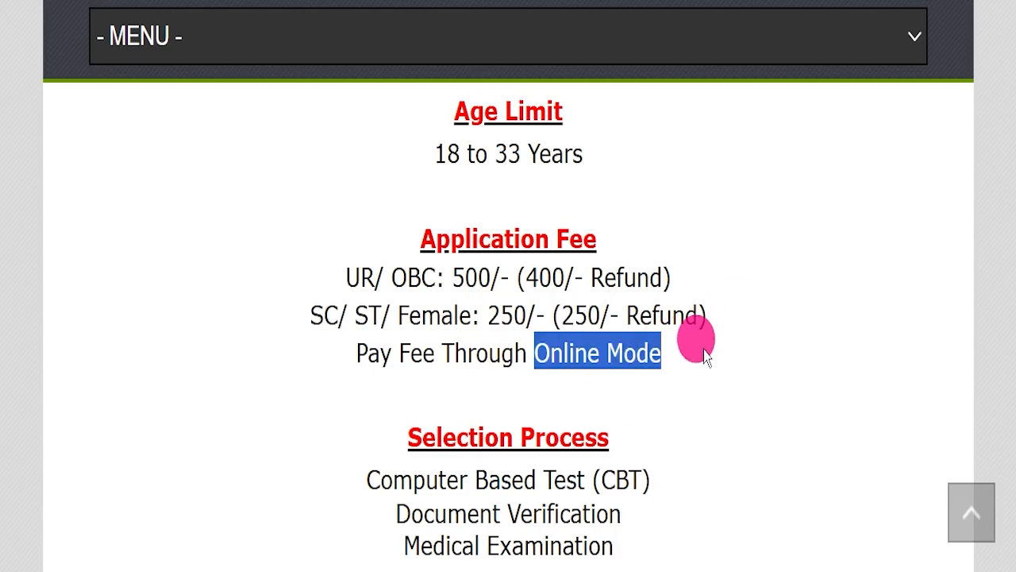
# Review the selection process, apply mode, job location and official website, highlighting each entry
pyautogui.scroll(-2, 647, 334)
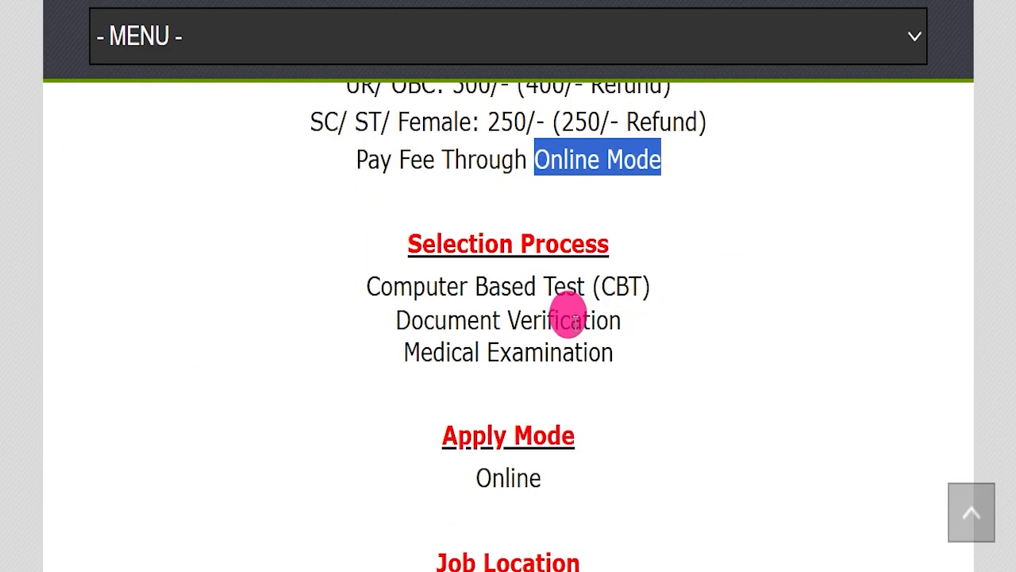
pyautogui.moveTo(361, 287); pyautogui.dragTo(693, 357)
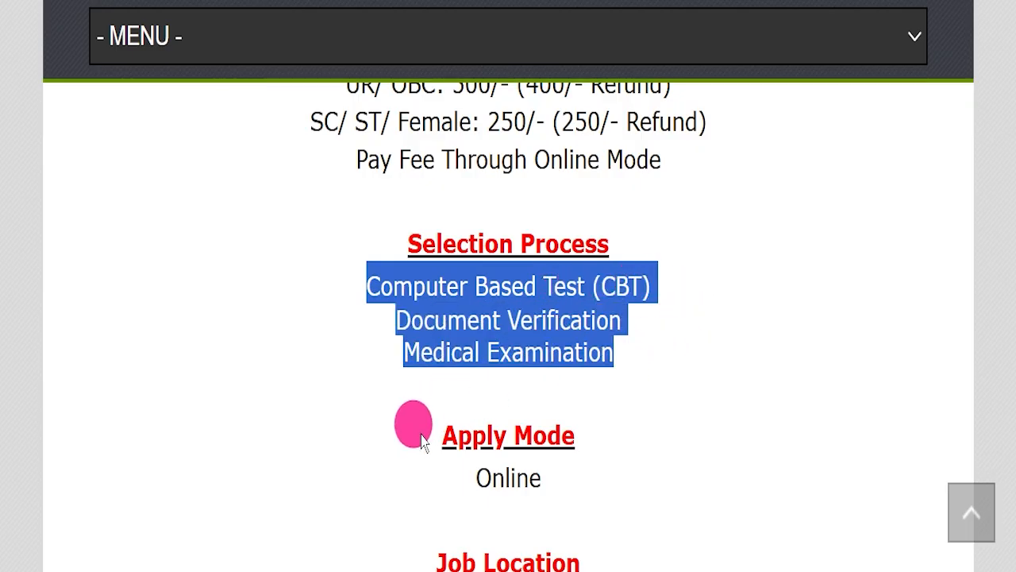
pyautogui.moveTo(438, 470); pyautogui.dragTo(598, 483)
pyautogui.scroll(-2, 655, 389)
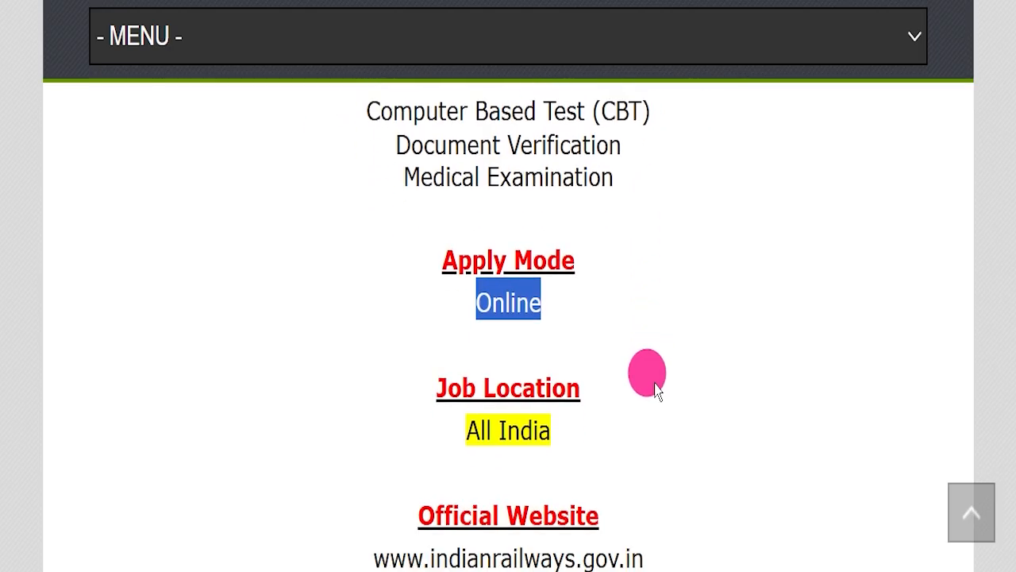
pyautogui.moveTo(431, 423); pyautogui.dragTo(619, 404)
pyautogui.scroll(-1, 669, 363)
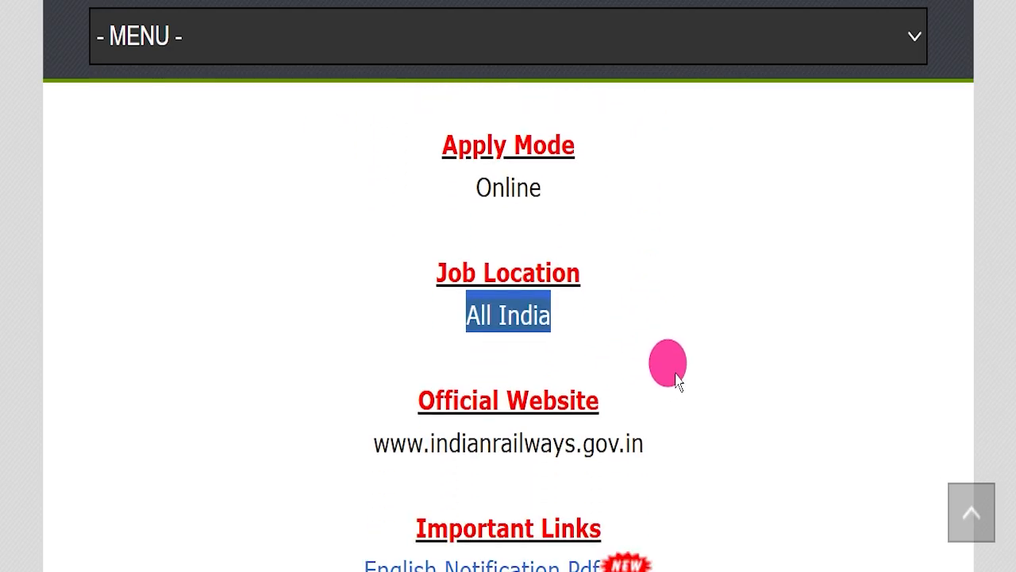
pyautogui.moveTo(333, 439); pyautogui.dragTo(646, 424)
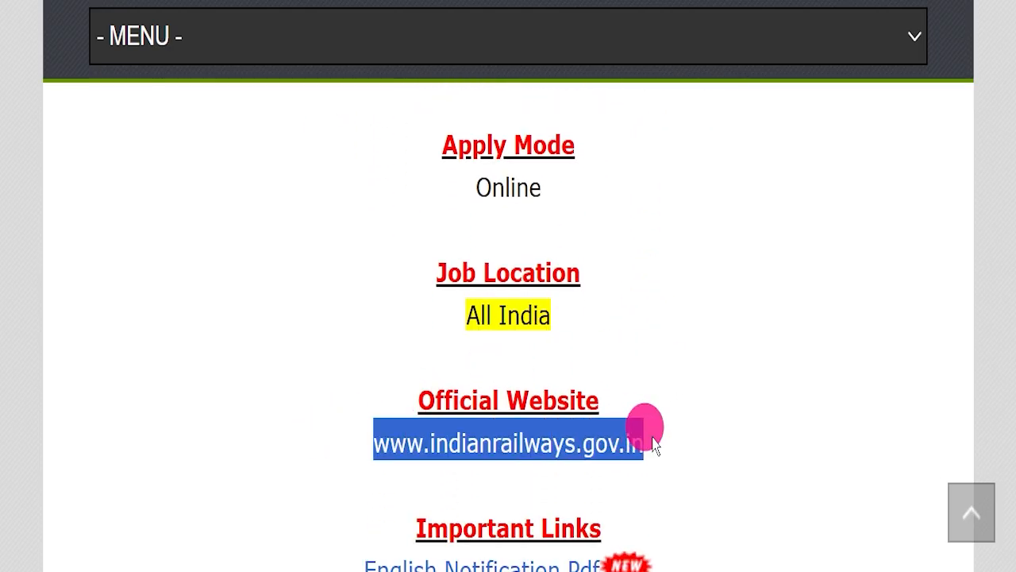
# Highlight the Important Links list and its Hindi Notification Pdf entry for review
pyautogui.scroll(-3, 708, 367)
pyautogui.scroll(-1, 726, 336)
pyautogui.click(727, 327)
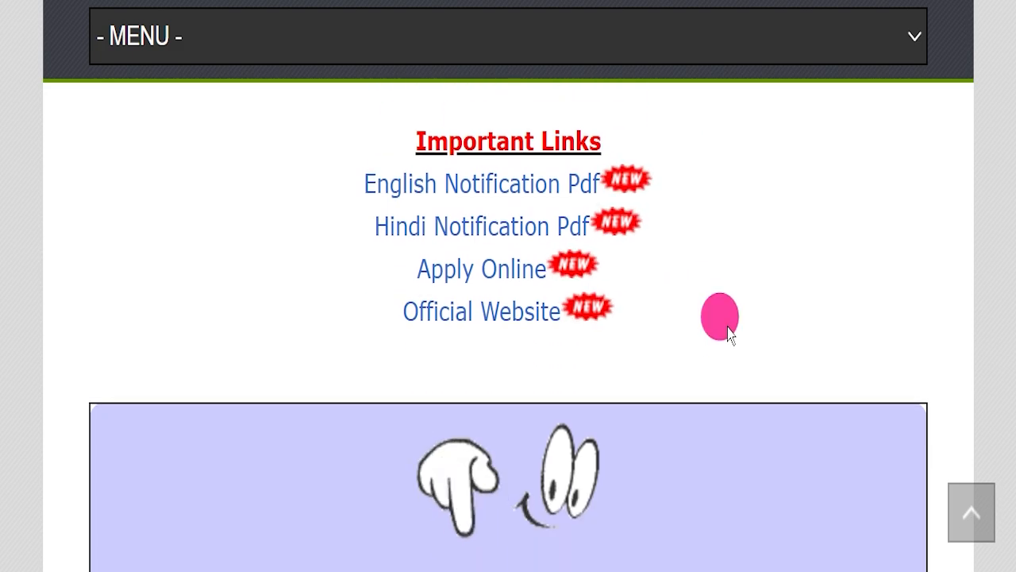
pyautogui.scroll(1, 726, 325)
pyautogui.moveTo(330, 173); pyautogui.dragTo(710, 306)
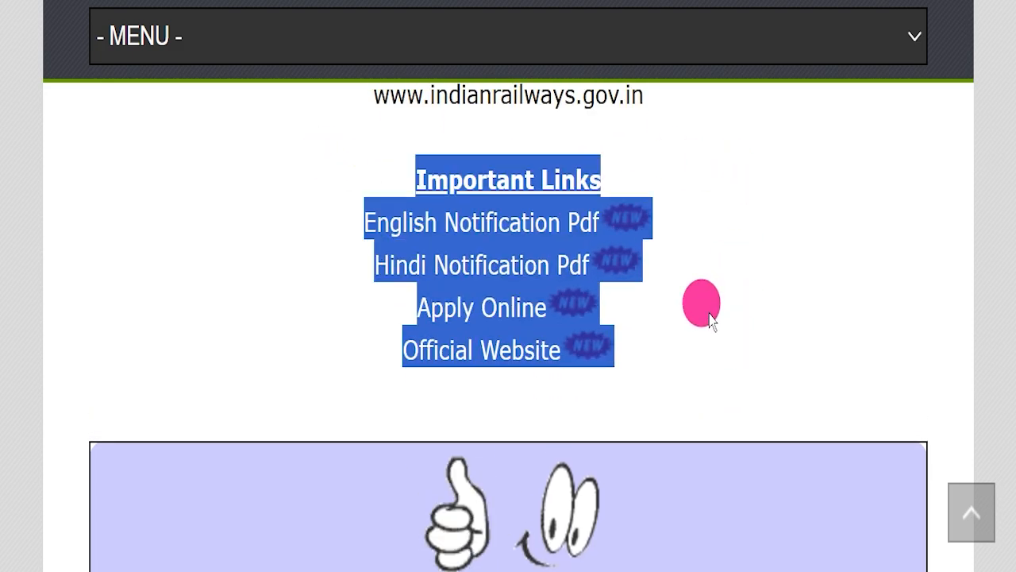
pyautogui.click(447, 245)
pyautogui.moveTo(373, 222); pyautogui.dragTo(582, 254)
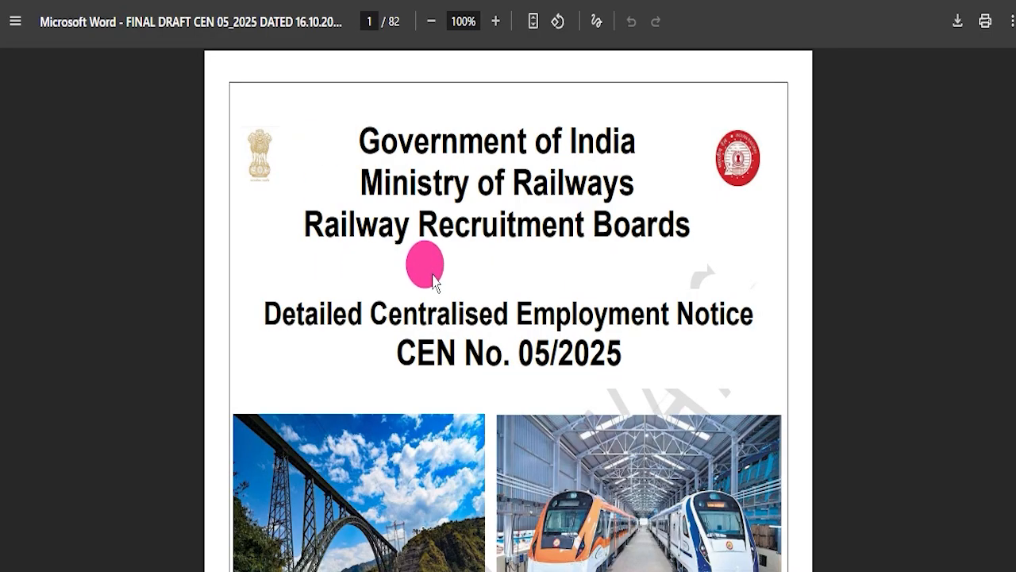
# Examine the cover page of the Hindi notification PDF, including the recruitment title
pyautogui.scroll(-3, 424, 257)
pyautogui.scroll(3, 424, 257)
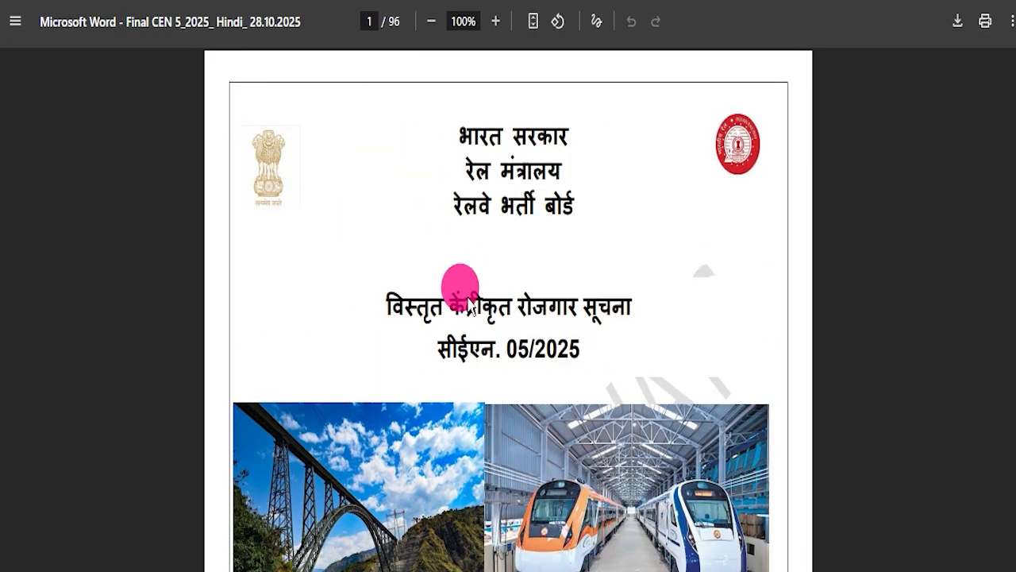
pyautogui.scroll(-8, 454, 318)
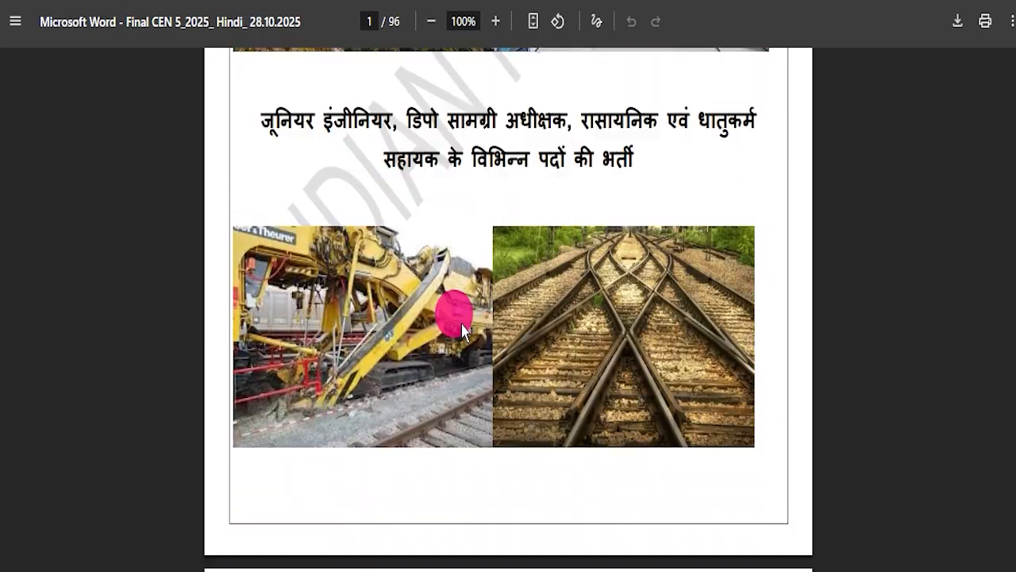
pyautogui.scroll(6, 447, 326)
pyautogui.scroll(3, 447, 325)
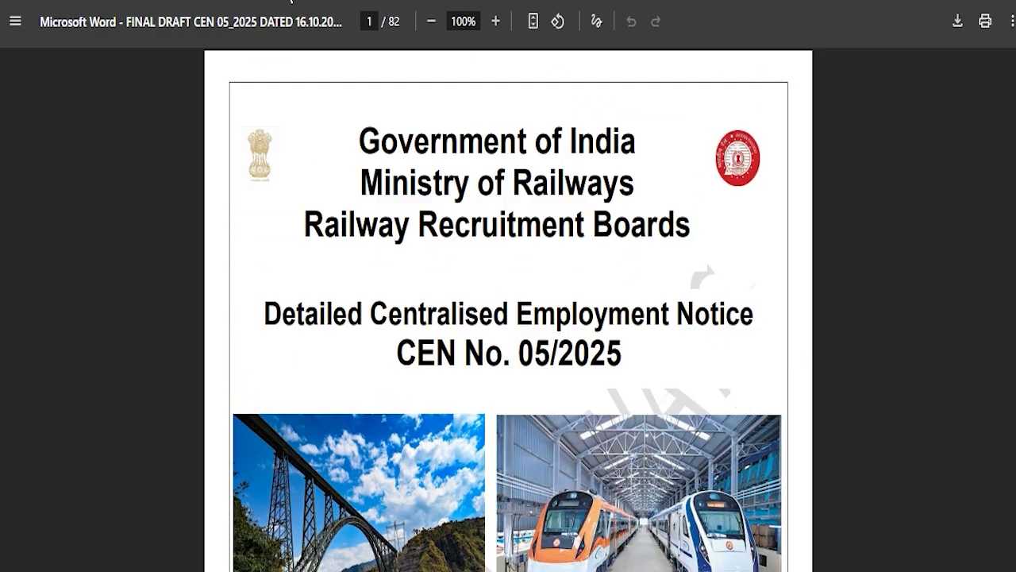
# Examine the English notification's table of contents, important dates table and general eligibility notes
pyautogui.scroll(-9, 540, 215)
pyautogui.scroll(-3, 624, 287)
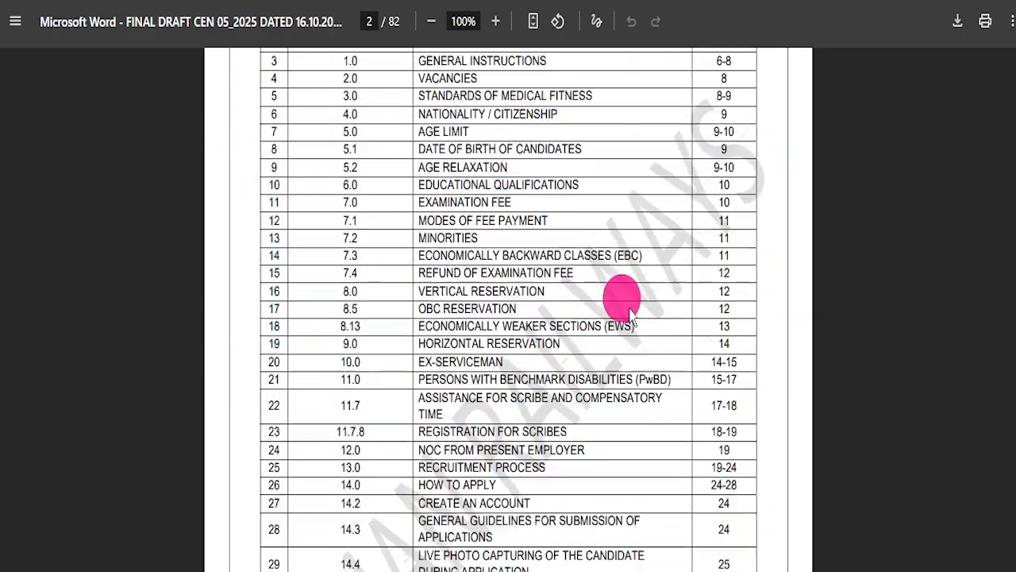
pyautogui.scroll(-2, 632, 308)
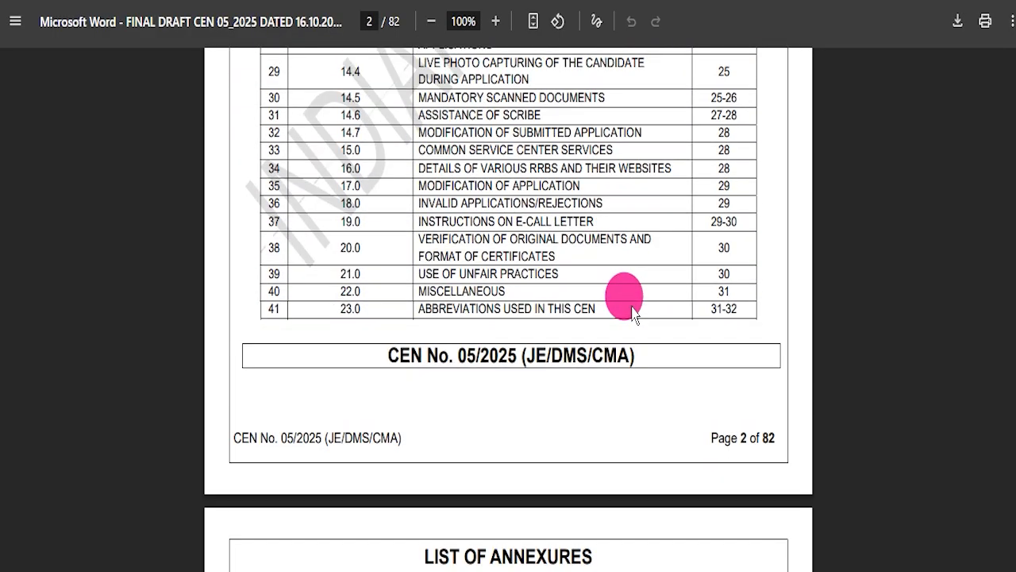
pyautogui.scroll(-3, 633, 310)
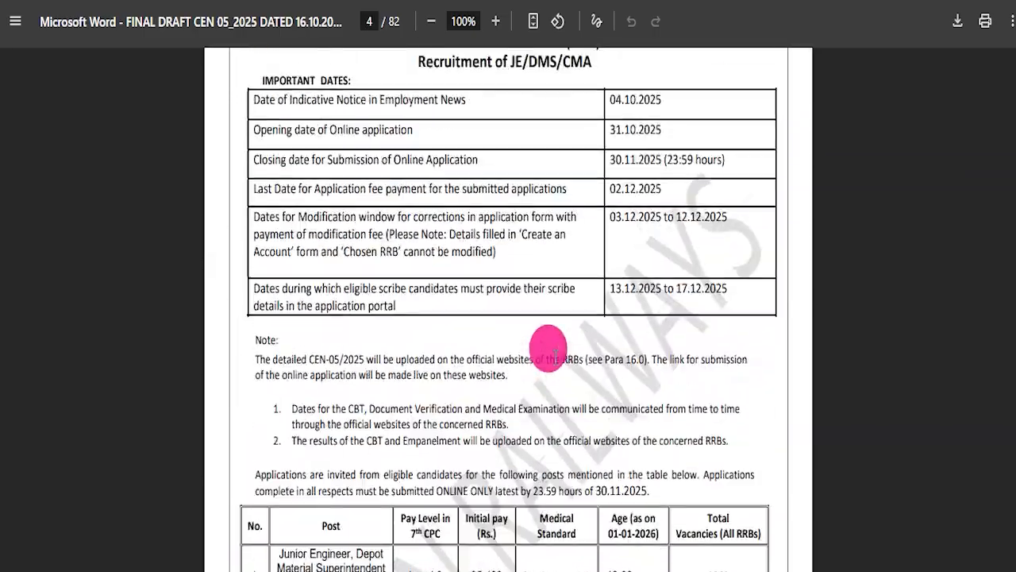
pyautogui.scroll(-3, 636, 385)
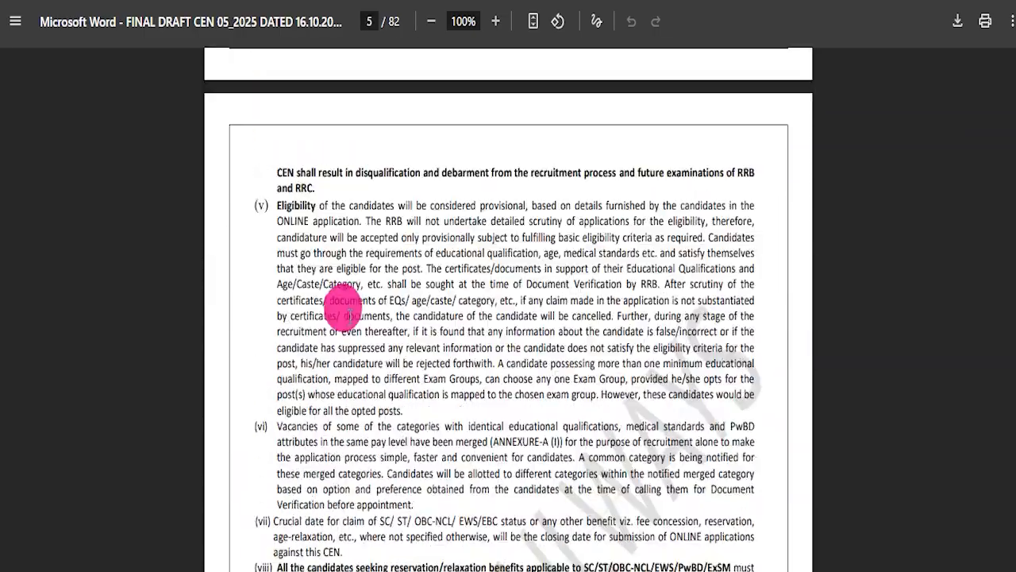
# Examine the English notification's sections on ex-servicemen, scribes, online application guidelines, document verification and unfair practices
pyautogui.scroll(-5, 517, 361)
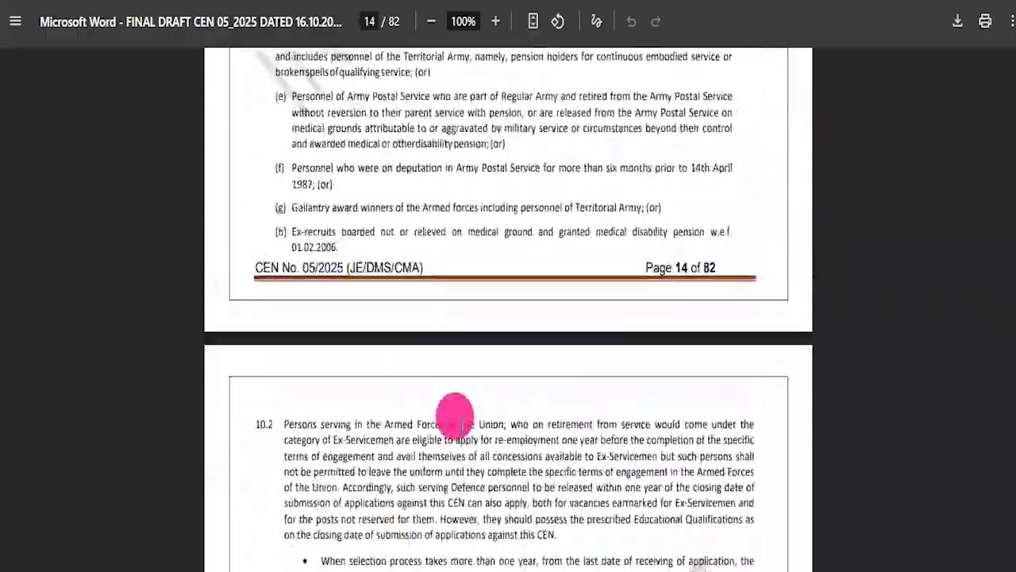
pyautogui.scroll(-13, 461, 419)
pyautogui.scroll(-10, 459, 435)
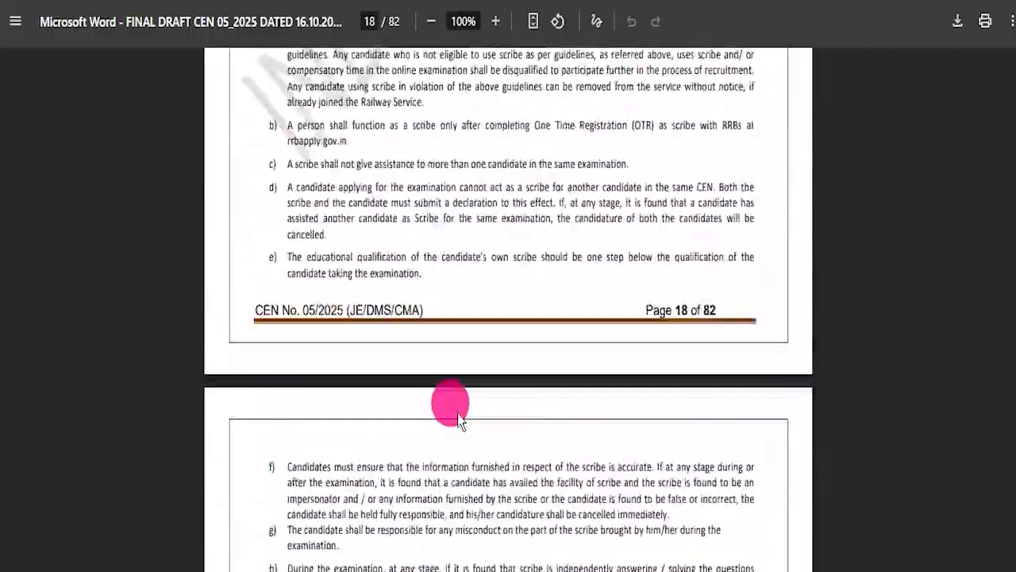
pyautogui.scroll(-10, 442, 419)
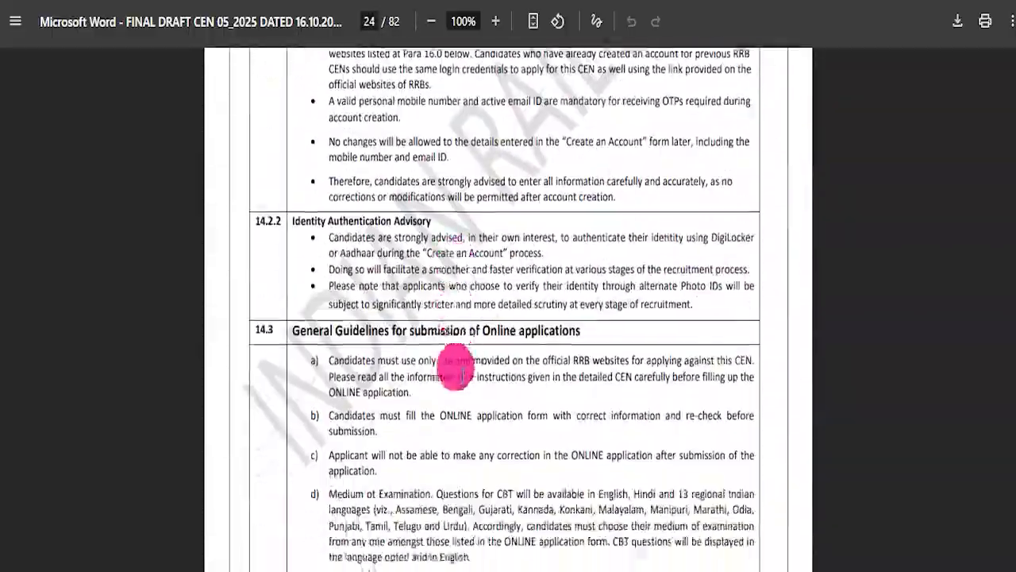
pyautogui.scroll(1, 449, 371)
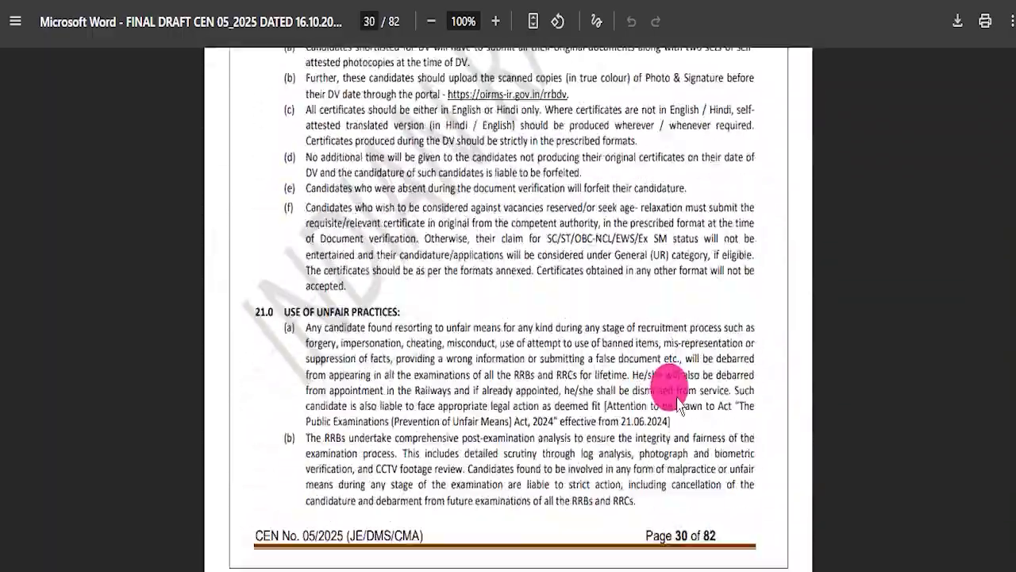
pyautogui.scroll(-20, 688, 397)
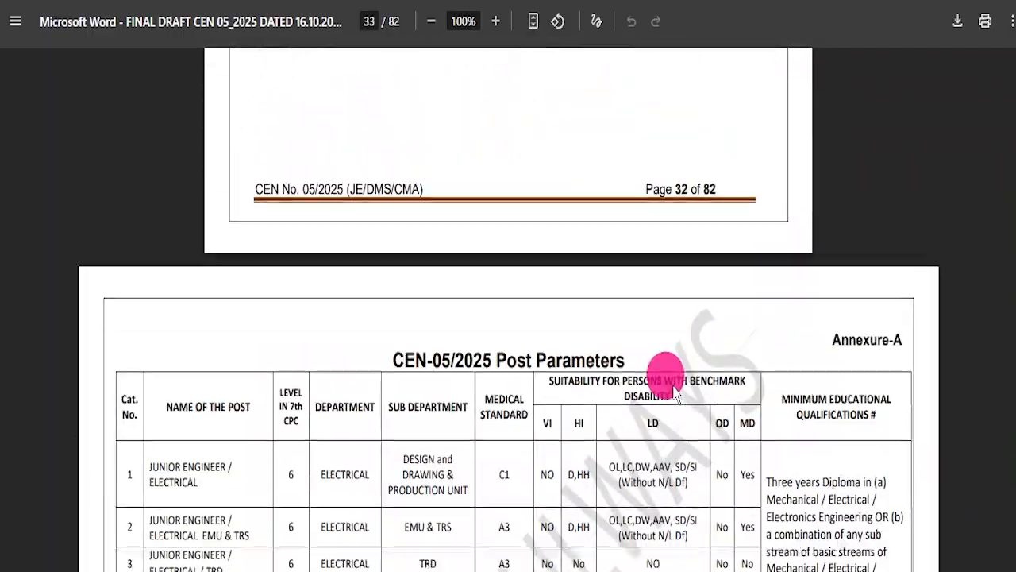
# Examine the Annexure-A post parameters table, including departments, medical standards and minimum educational qualifications for each post
pyautogui.moveTo(755, 131); pyautogui.dragTo(814, 272)
pyautogui.scroll(-10, 805, 291)
pyautogui.scroll(-3, 796, 324)
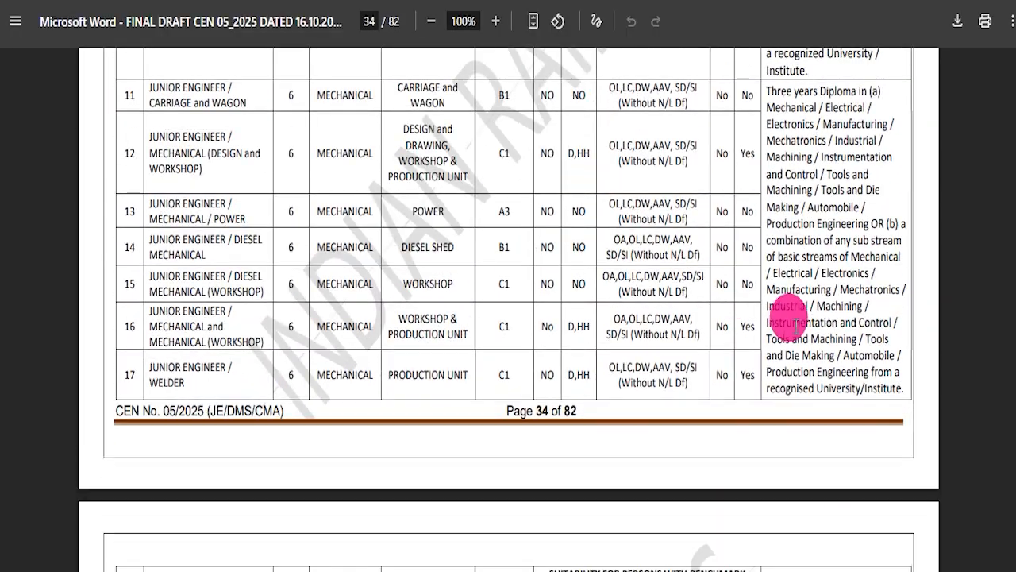
pyautogui.scroll(-20, 794, 325)
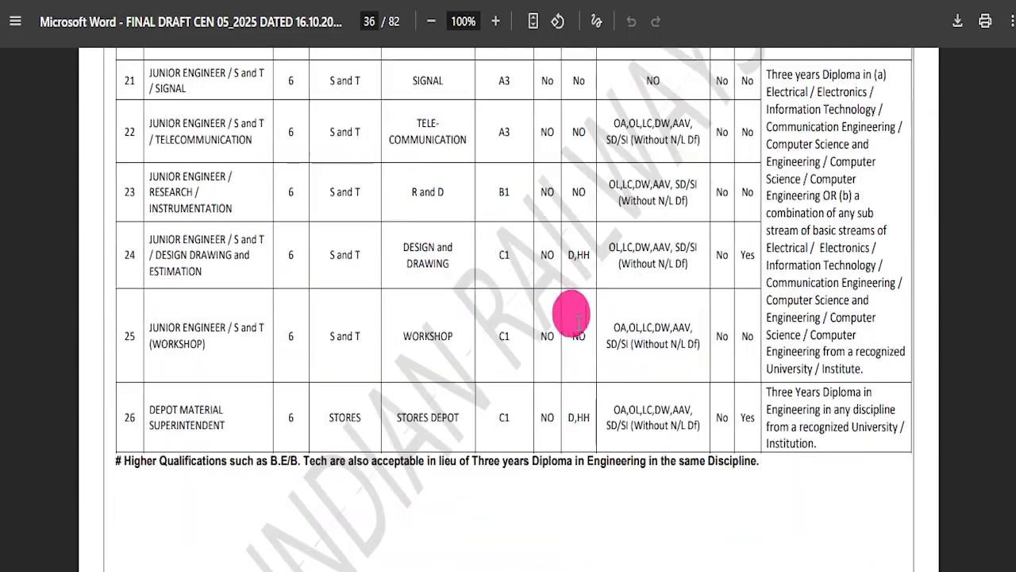
pyautogui.scroll(-12, 498, 318)
# Examine the Annexure-B RRB-wise vacancy table and the disability certificate format near the end of the notification
pyautogui.scroll(5, 484, 325)
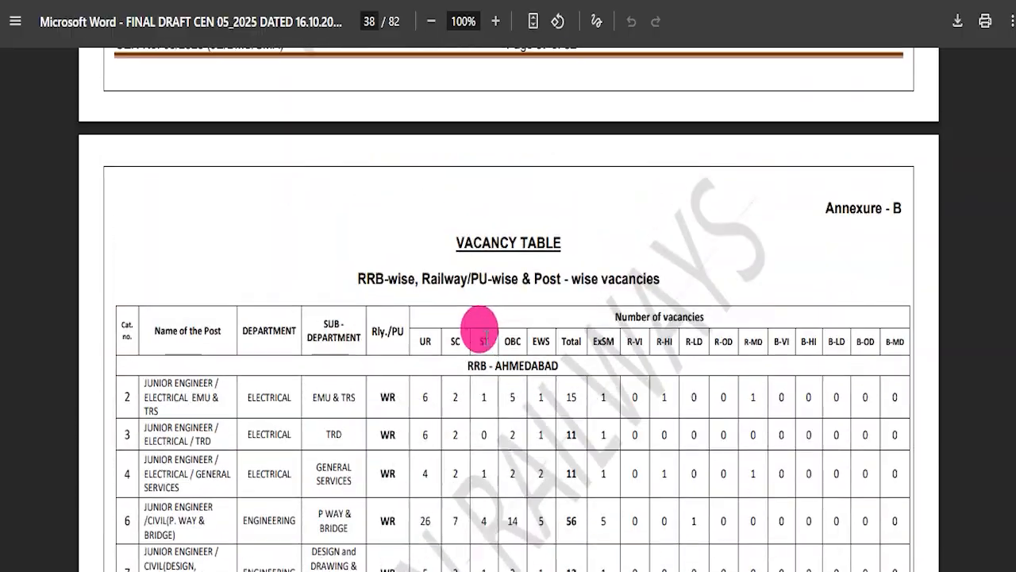
pyautogui.scroll(-20, 551, 354)
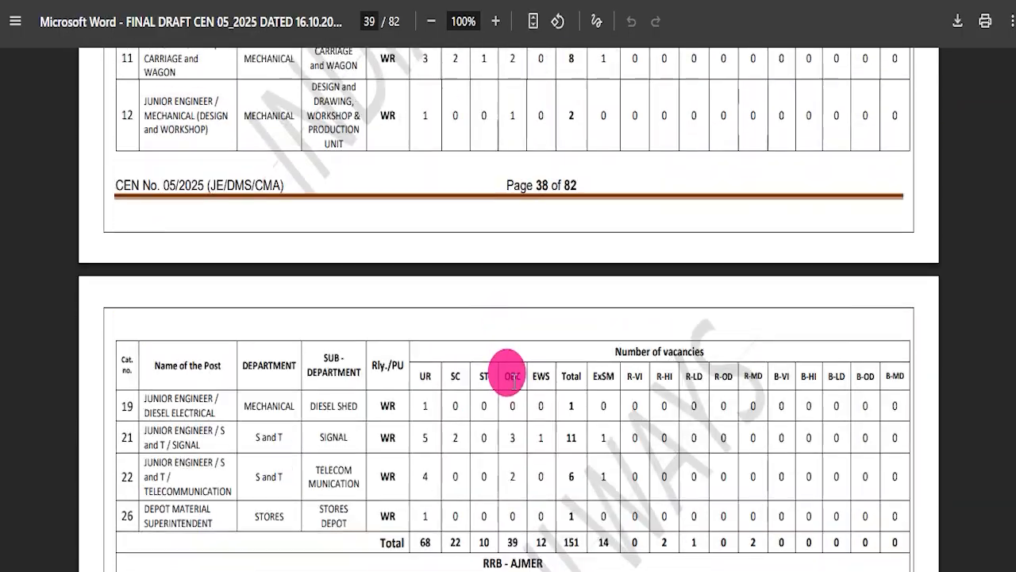
pyautogui.scroll(-5, 568, 381)
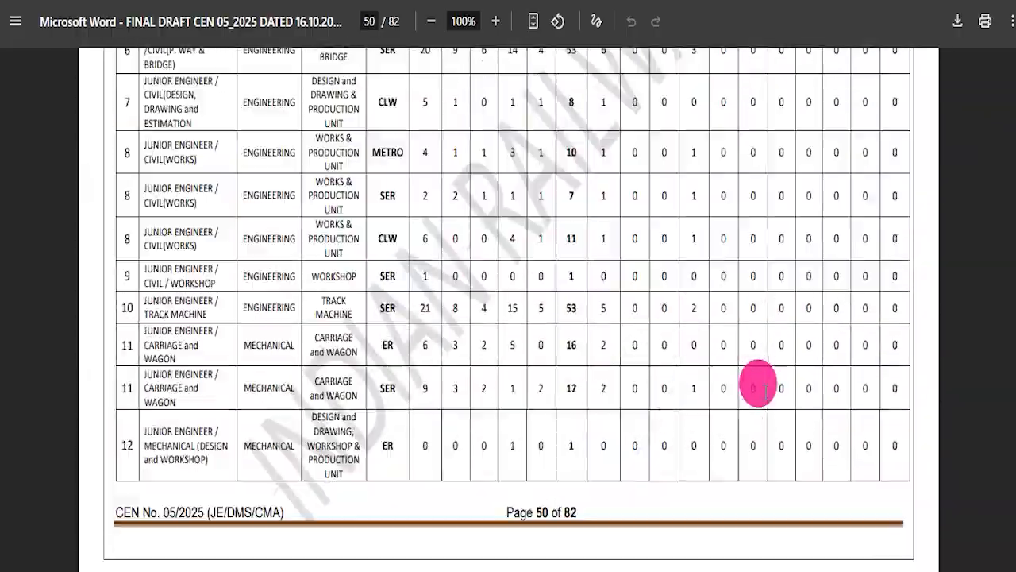
pyautogui.scroll(-5, 958, 406)
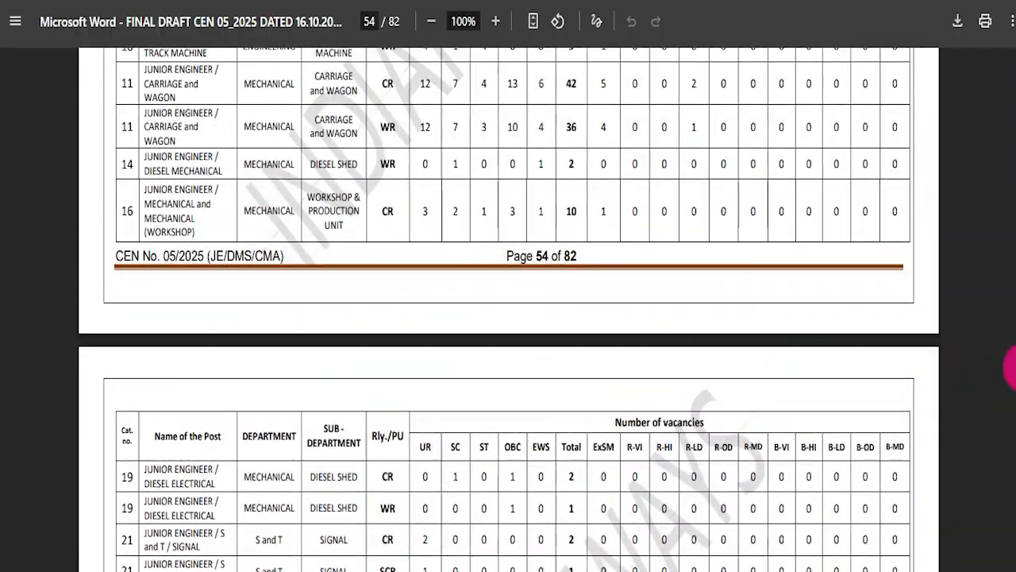
pyautogui.moveTo(1013, 414); pyautogui.dragTo(1014, 459)
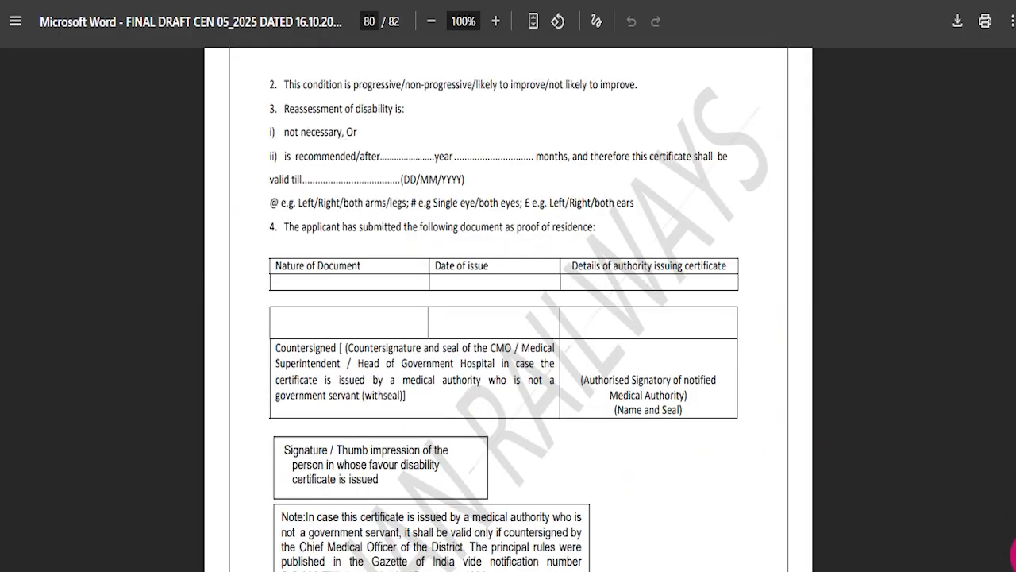
pyautogui.moveTo(1013, 337); pyautogui.dragTo(1013, 208)
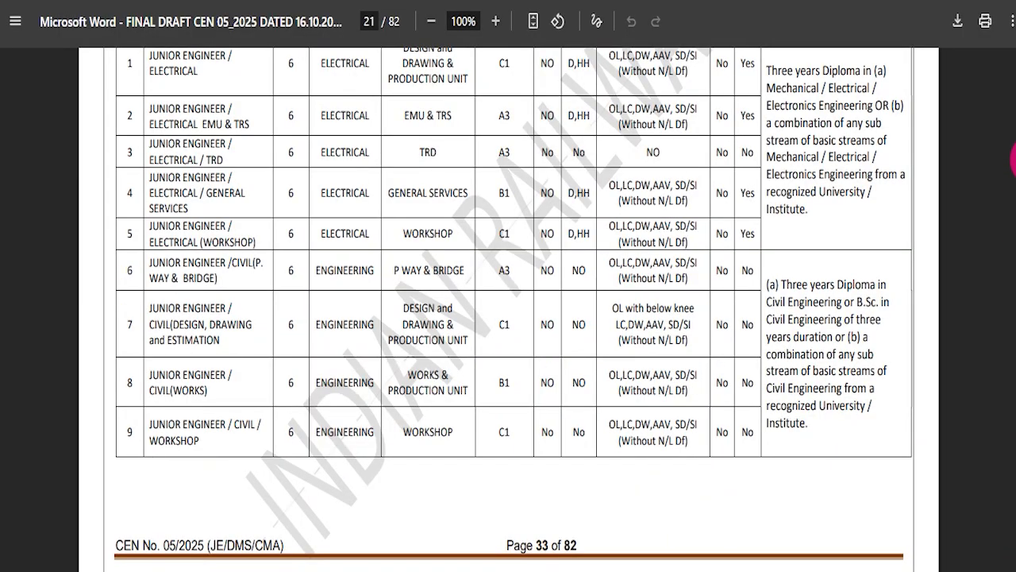
pyautogui.moveTo(1014, 111); pyautogui.dragTo(1014, 84)
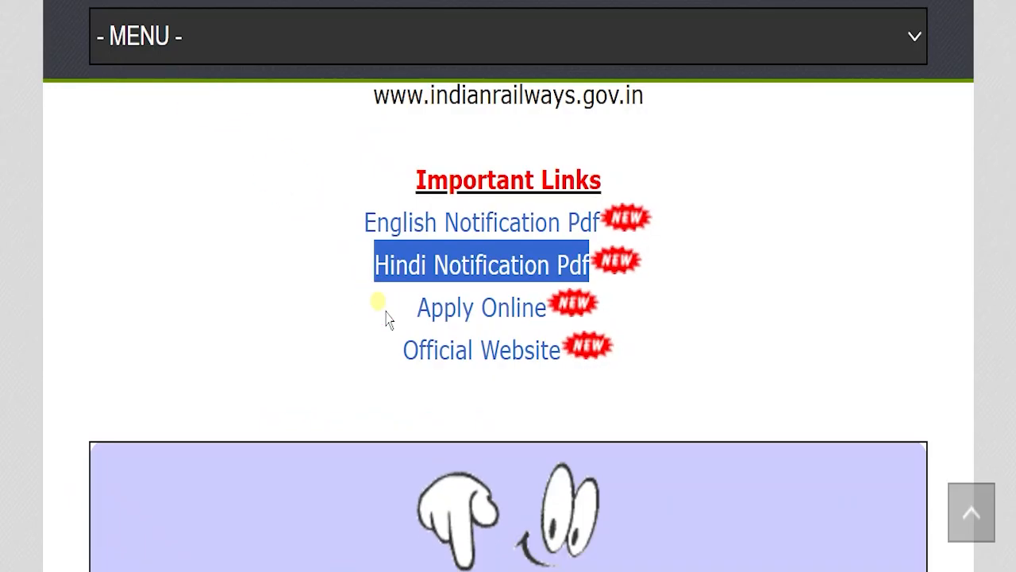
# Highlight the Apply Online link and bring up the Railway Recruitment Board application portal
pyautogui.moveTo(414, 306); pyautogui.dragTo(540, 302)
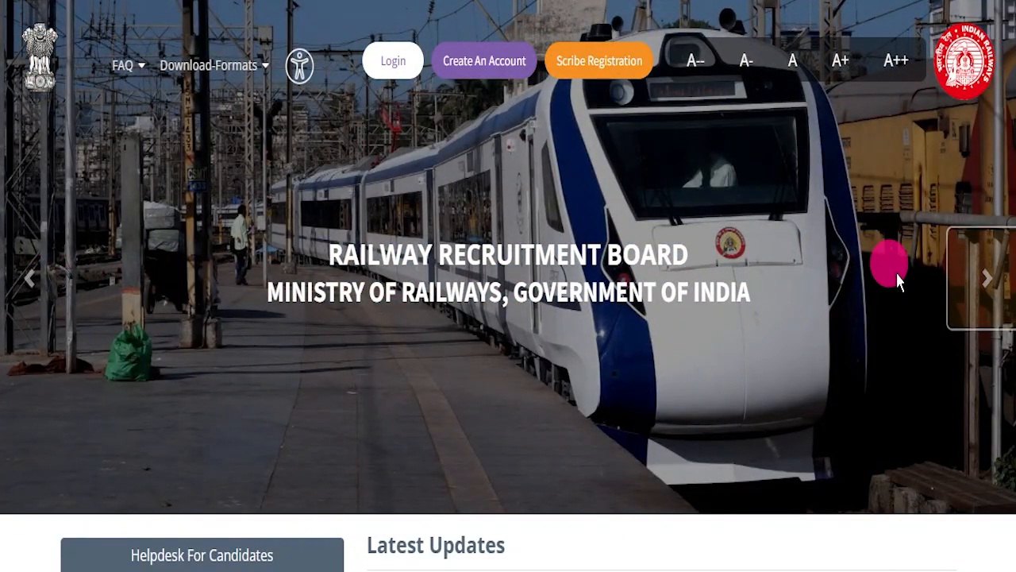
pyautogui.click(974, 275)
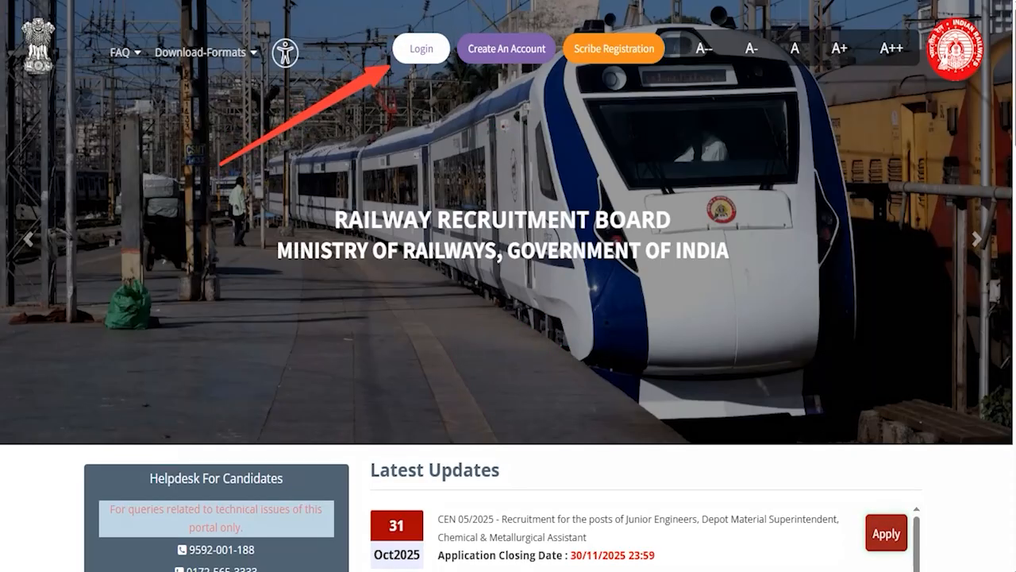
# Review the Aadhaar and RRB Account Credential sign-in options, marking the latter, and return to the portal's home page
pyautogui.click(415, 49)
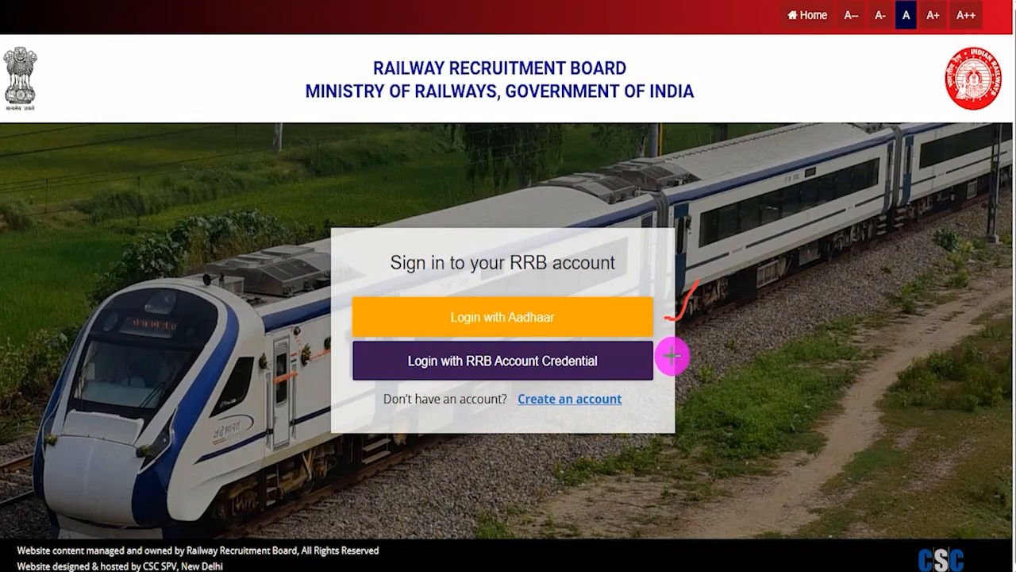
pyautogui.moveTo(671, 366); pyautogui.dragTo(693, 343)
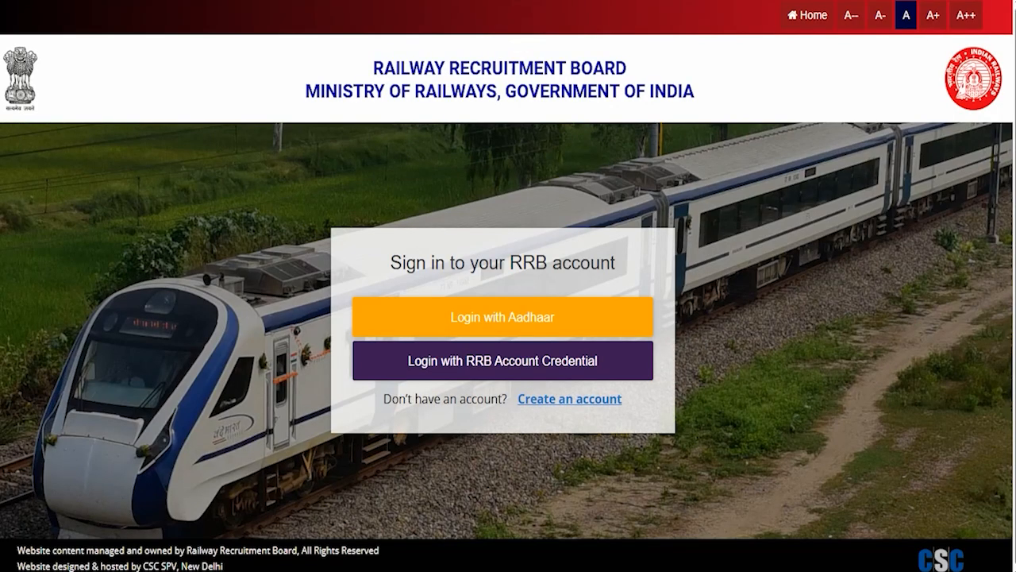
pyautogui.click(806, 14)
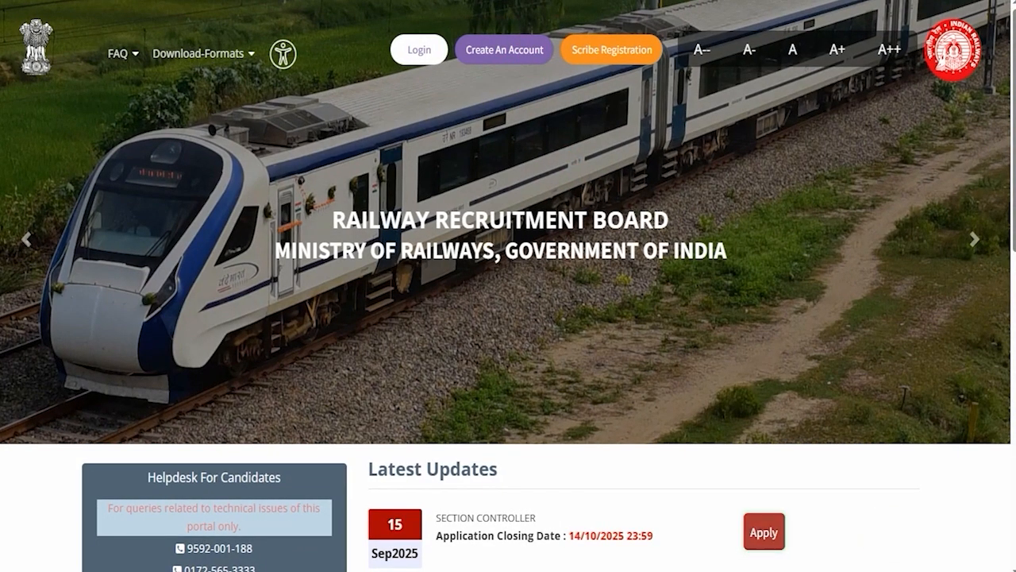
# Open the Create An Account form, highlight the note about existing 2024 or 2025 accounts, acknowledge it and tick-mark the form's heading area
pyautogui.click(532, 58)
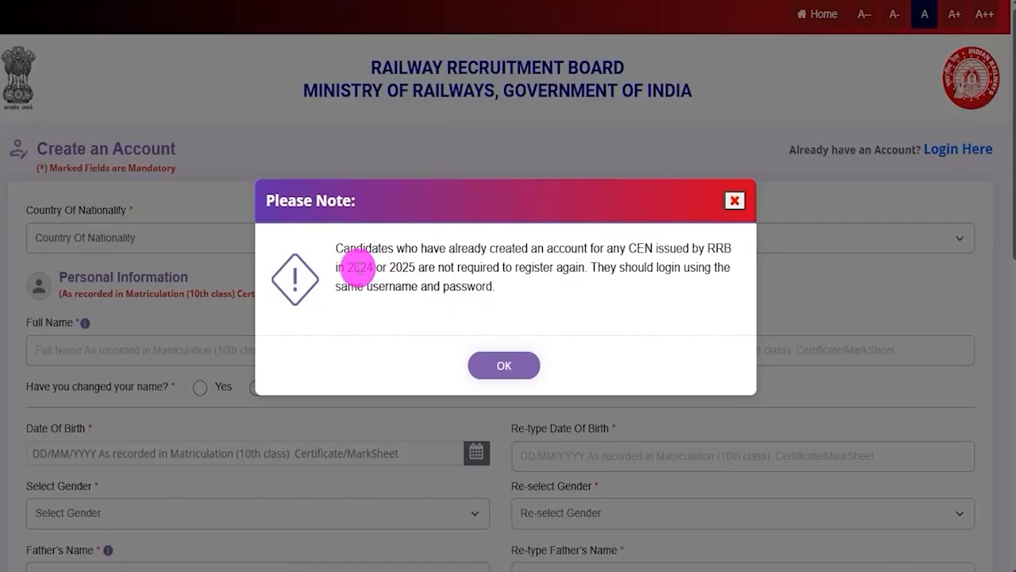
pyautogui.moveTo(354, 267); pyautogui.dragTo(558, 266)
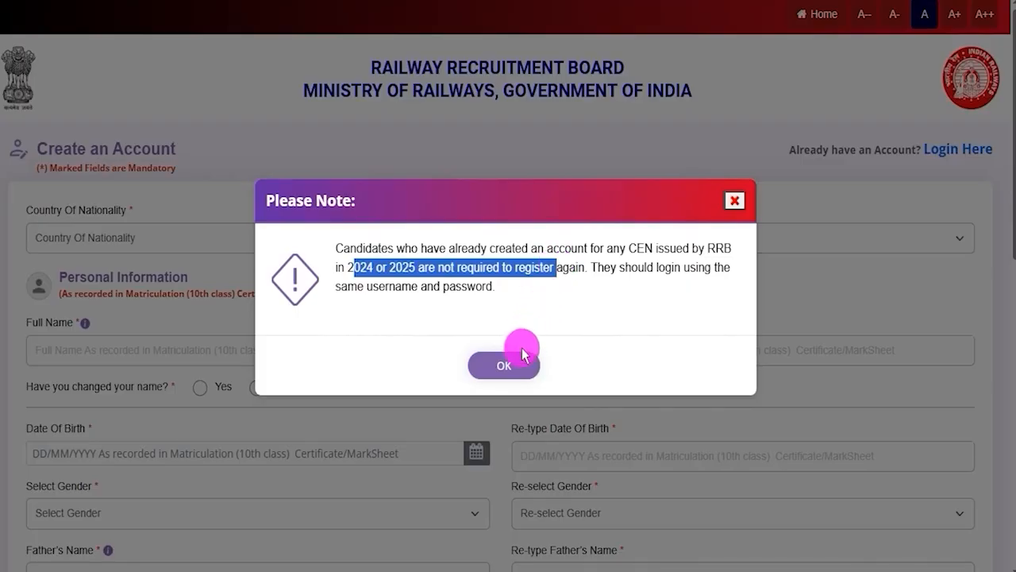
pyautogui.click(503, 365)
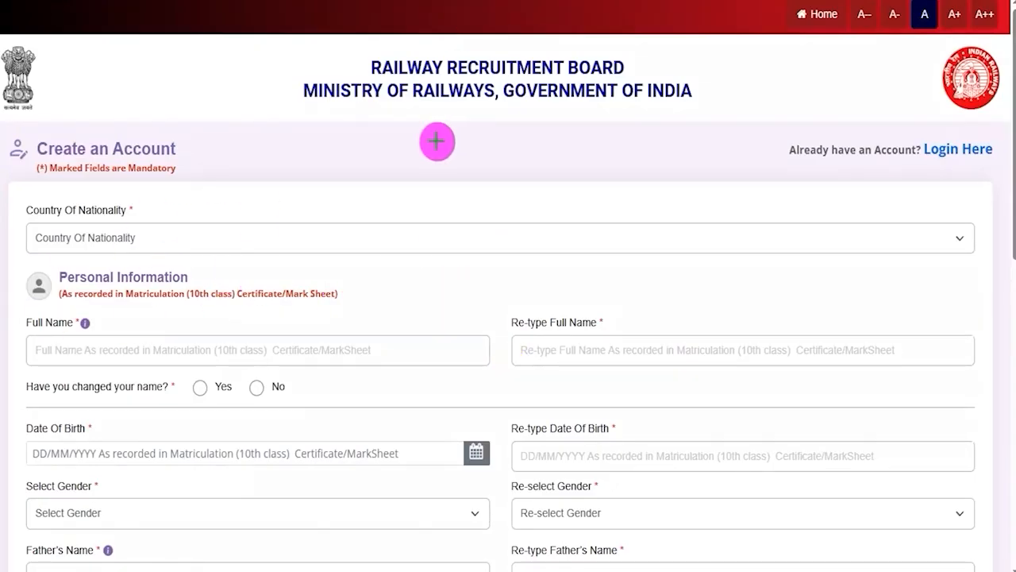
pyautogui.moveTo(428, 159); pyautogui.dragTo(499, 113)
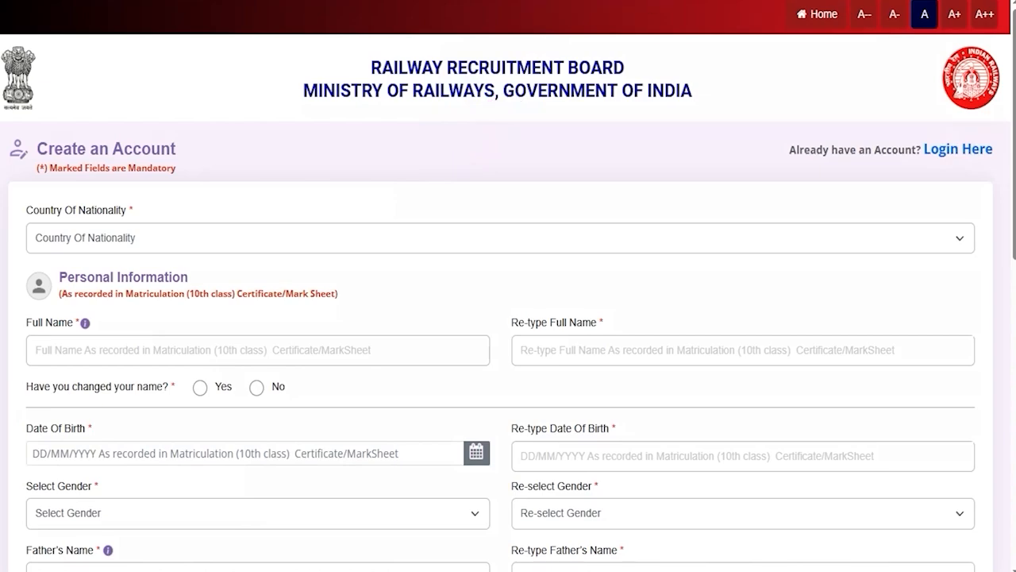
# Set the Country Of Nationality to India and highlight the Personal Information heading
pyautogui.click(165, 238)
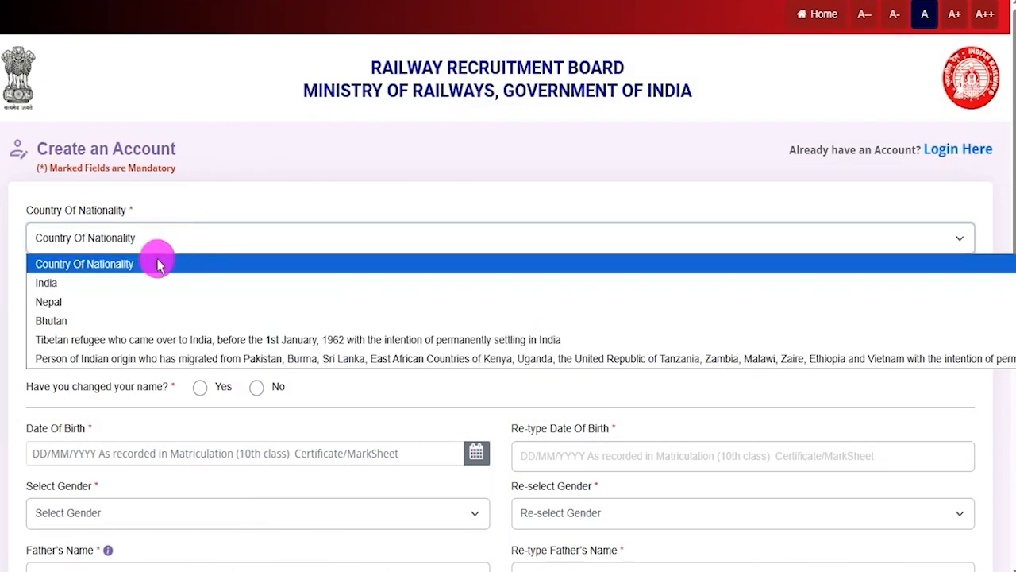
pyautogui.click(108, 283)
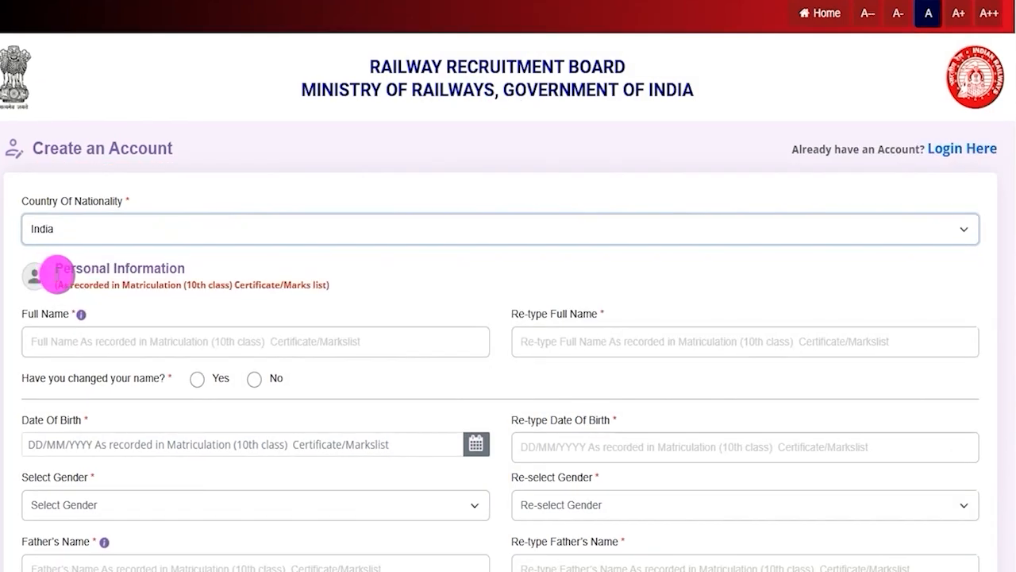
pyautogui.moveTo(76, 268); pyautogui.dragTo(162, 266)
# Review the Personal Information fields, drawing temporary tick marks on Full Name and Re-type Full Name
pyautogui.scroll(-2, 163, 266)
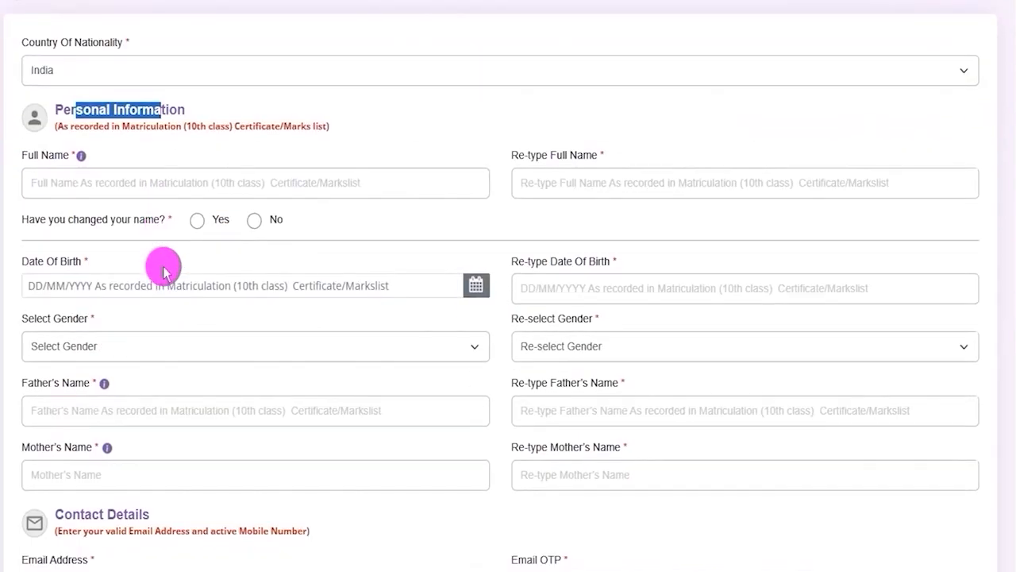
pyautogui.scroll(-1, 163, 271)
pyautogui.hotkey('ctrl', '2')
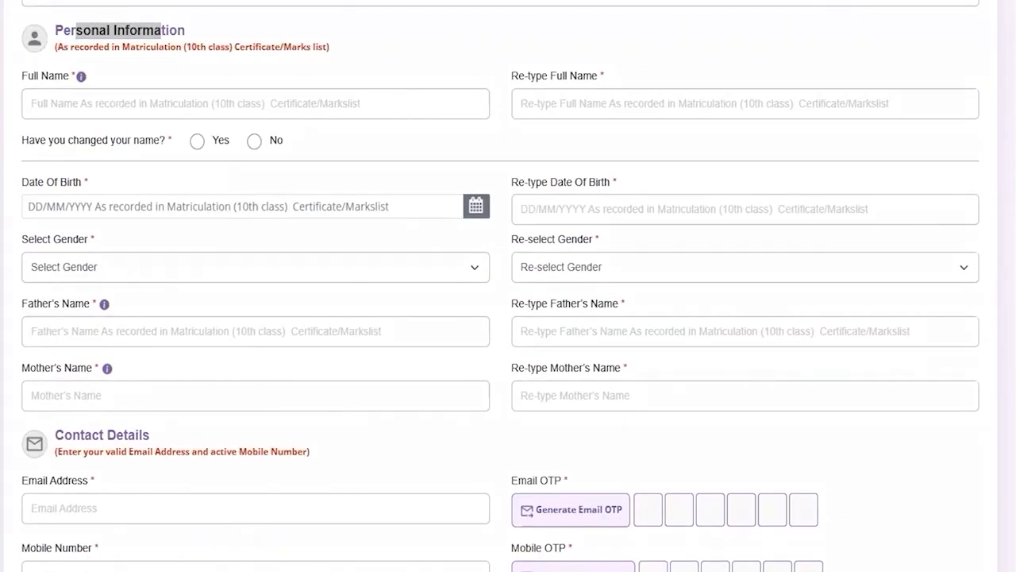
pyautogui.moveTo(293, 101); pyautogui.dragTo(347, 73)
pyautogui.moveTo(667, 100); pyautogui.dragTo(716, 78)
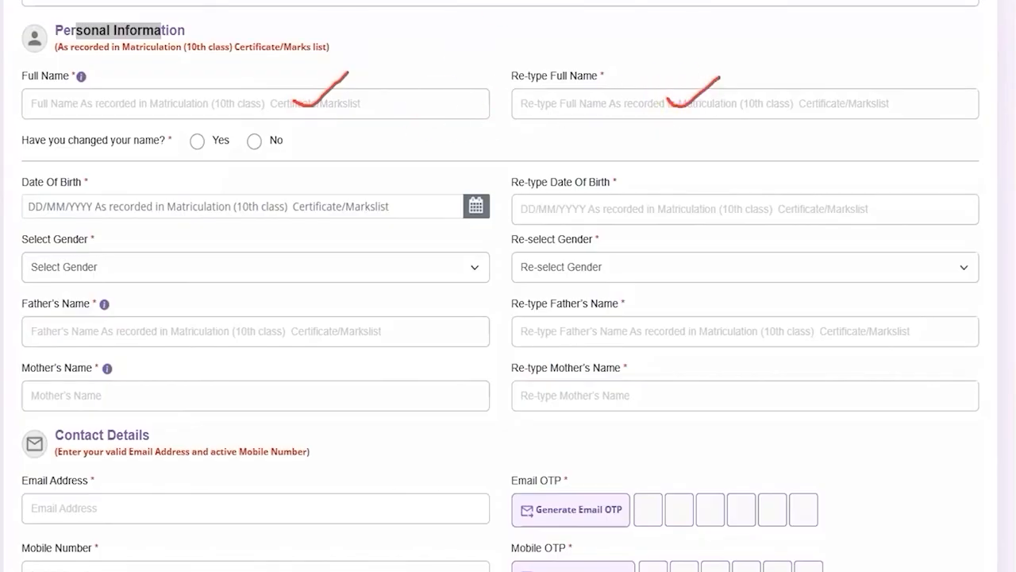
pyautogui.press('Escape')
# Highlight the name-change question, choose Yes to read its Gazette Notification notice, dismiss the notice and set the answer to No
pyautogui.moveTo(68, 140); pyautogui.dragTo(121, 142)
pyautogui.click(196, 142)
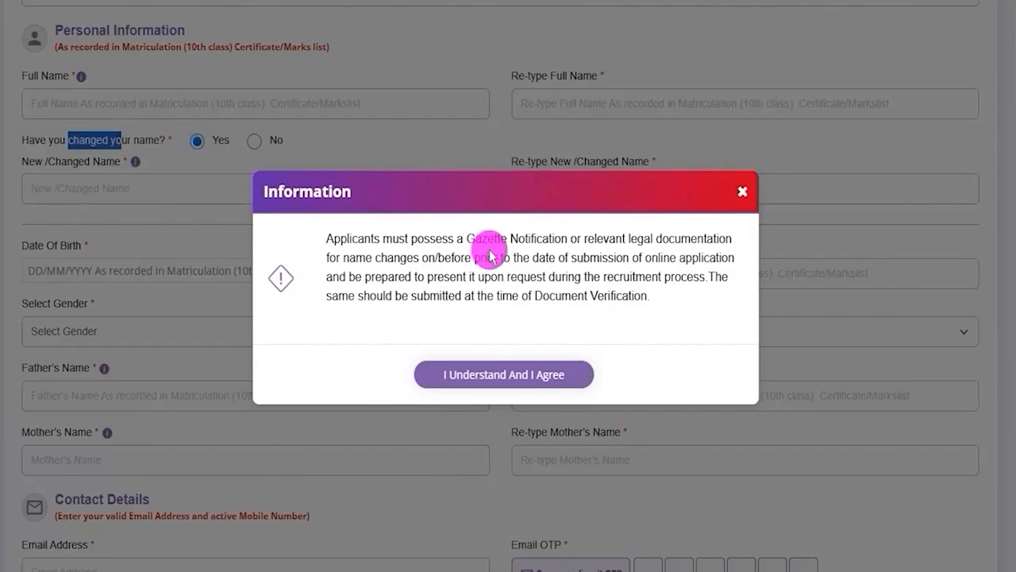
pyautogui.moveTo(473, 239); pyautogui.dragTo(681, 231)
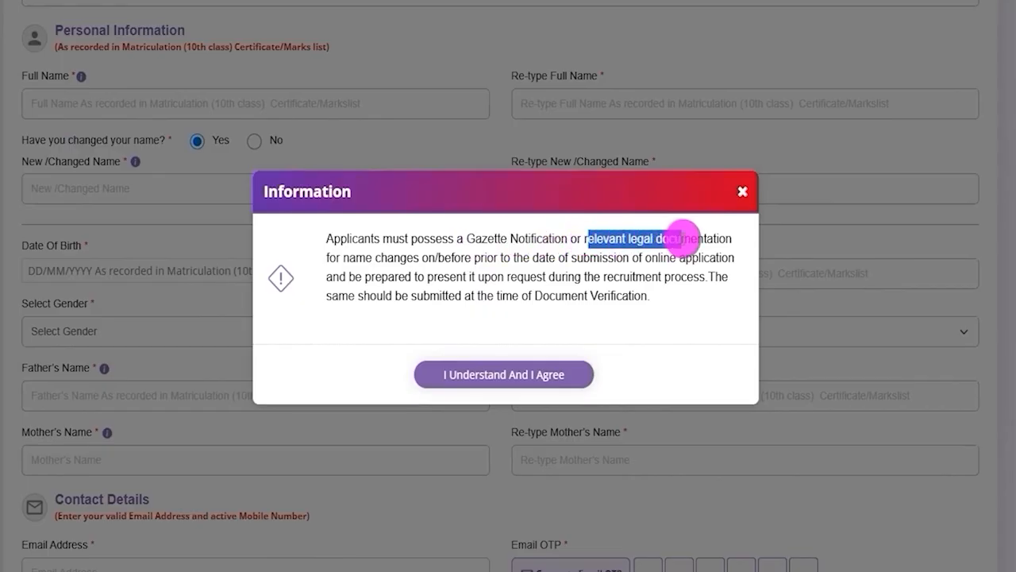
pyautogui.click(742, 191)
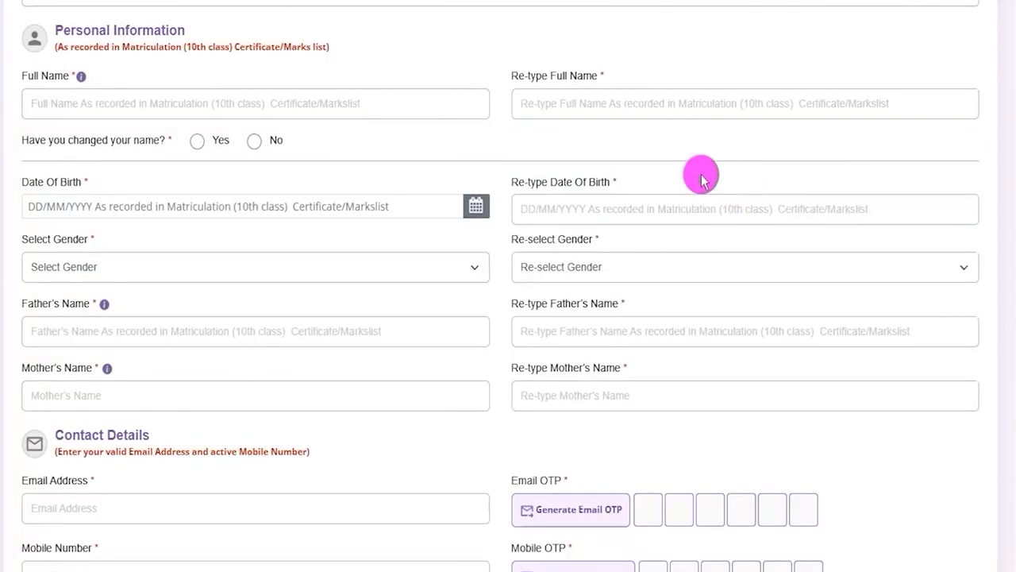
pyautogui.click(255, 143)
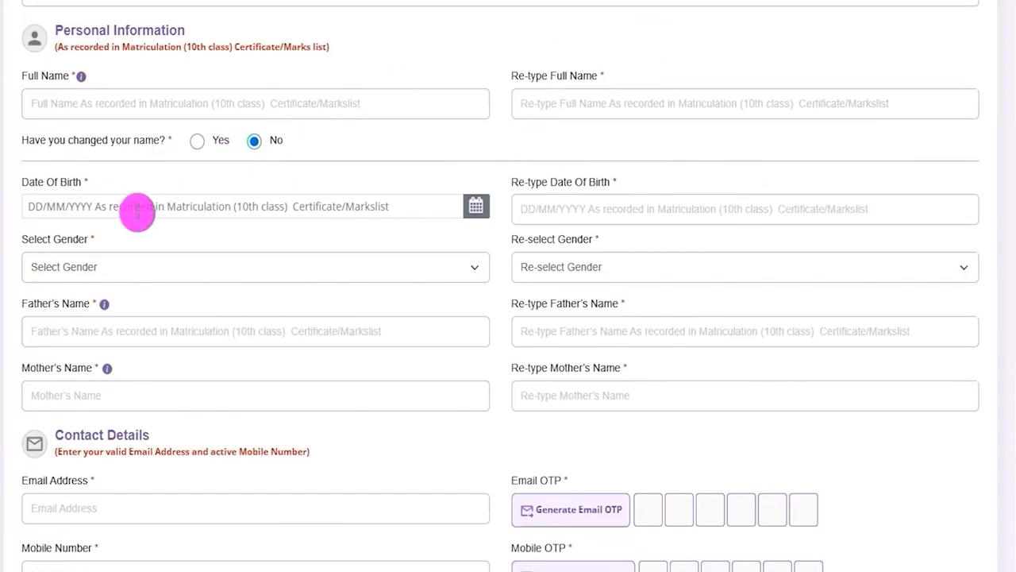
# Examine the Date Of Birth and Re-type Date Of Birth fields, including the calendar, without entering a date
pyautogui.moveTo(23, 183); pyautogui.dragTo(87, 180)
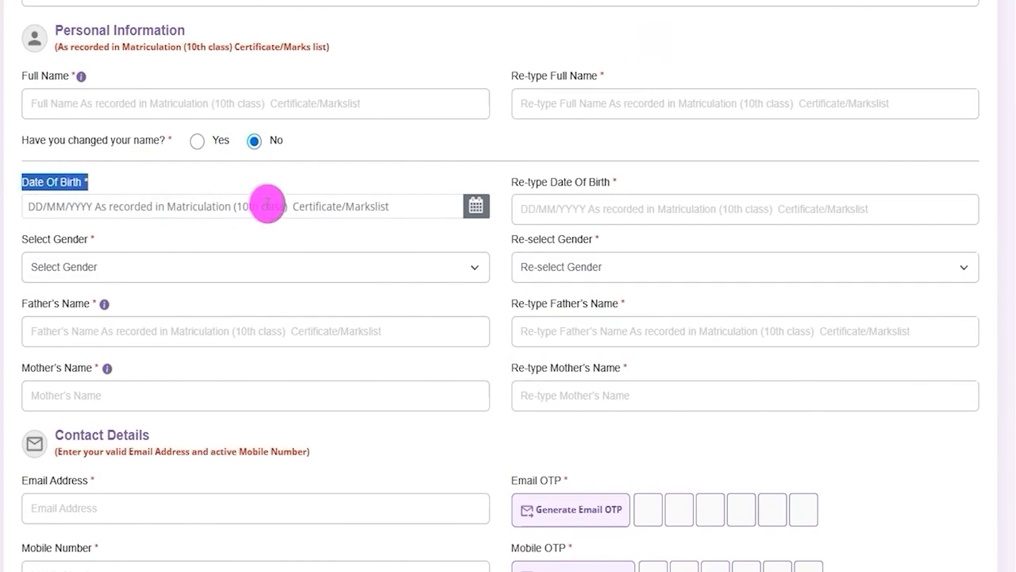
pyautogui.click(268, 204)
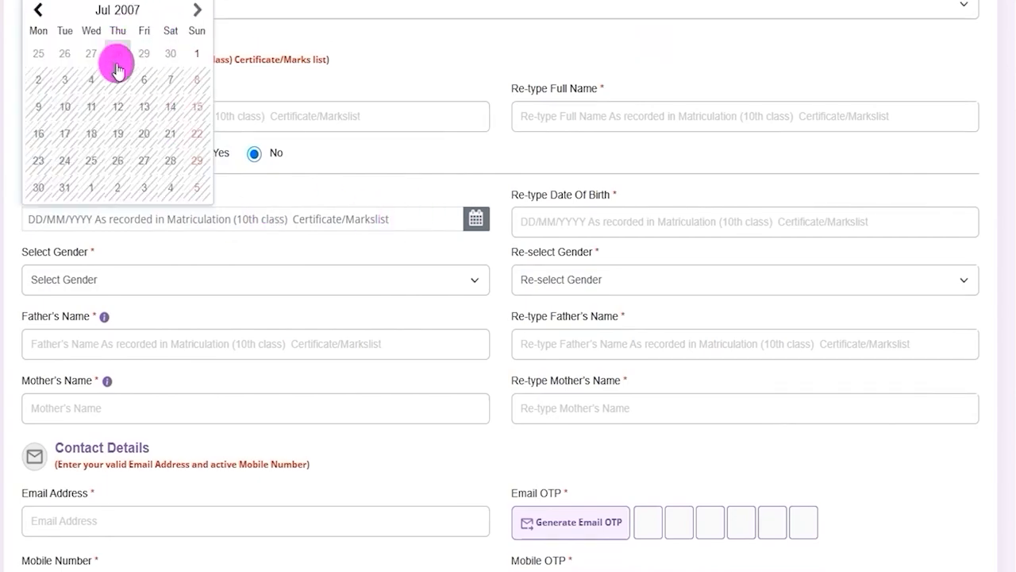
pyautogui.click(544, 223)
pyautogui.moveTo(519, 195); pyautogui.dragTo(578, 193)
pyautogui.click(554, 226)
pyautogui.click(556, 226)
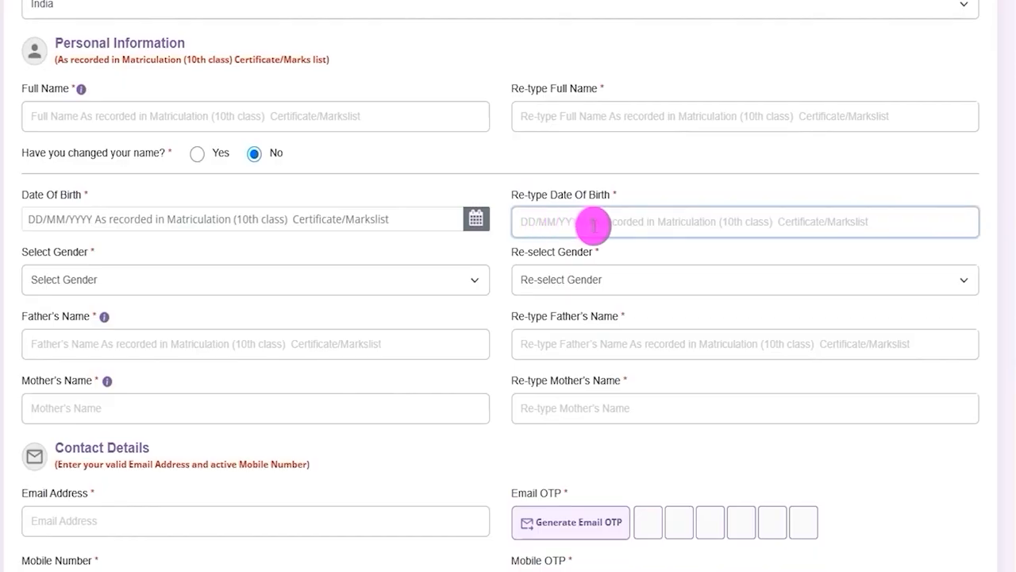
pyautogui.click(162, 226)
pyautogui.click(551, 226)
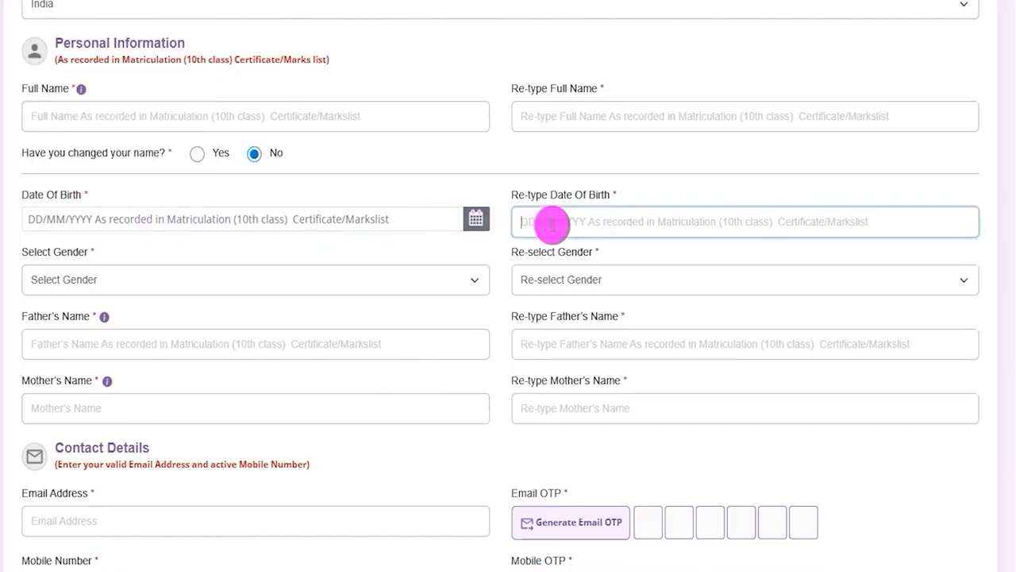
# Set both Select Gender and Re-select Gender to Male
pyautogui.moveTo(34, 257); pyautogui.dragTo(264, 290)
pyautogui.click(265, 290)
pyautogui.click(183, 325)
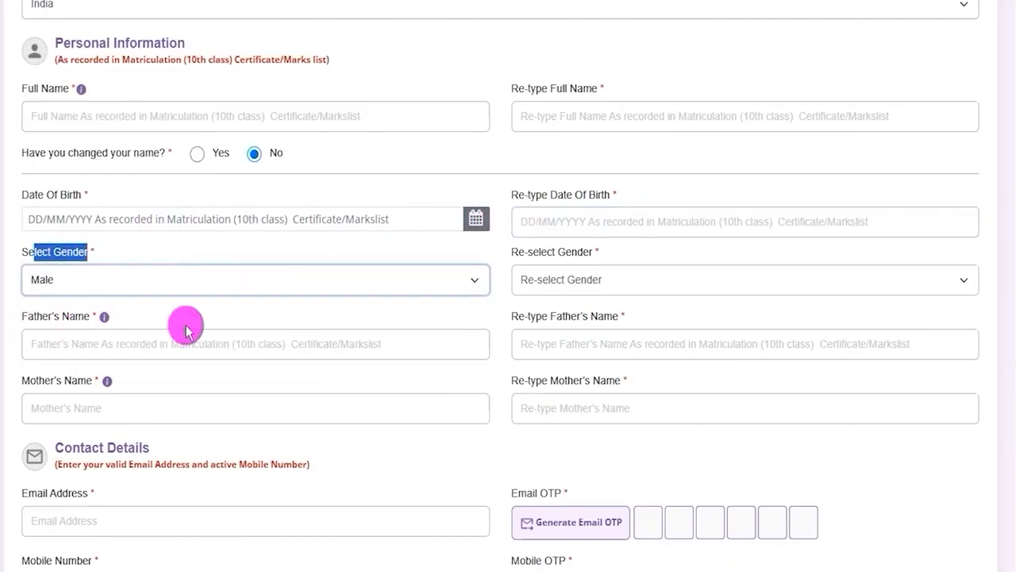
pyautogui.click(592, 282)
pyautogui.click(561, 324)
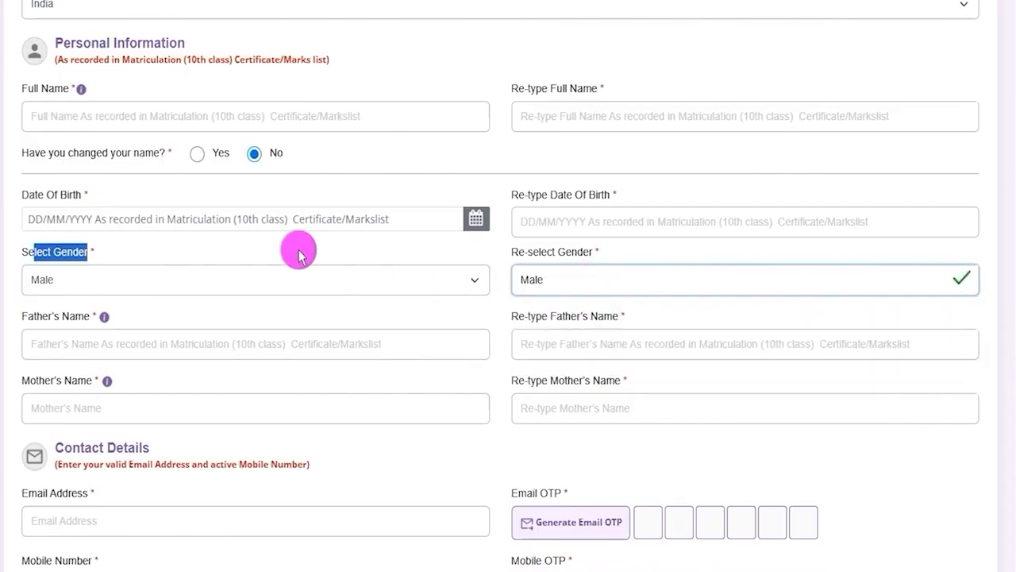
# Review the Father's Name and Mother's Name fields and their re-type fields, highlighting the labels
pyautogui.moveTo(32, 317); pyautogui.dragTo(100, 319)
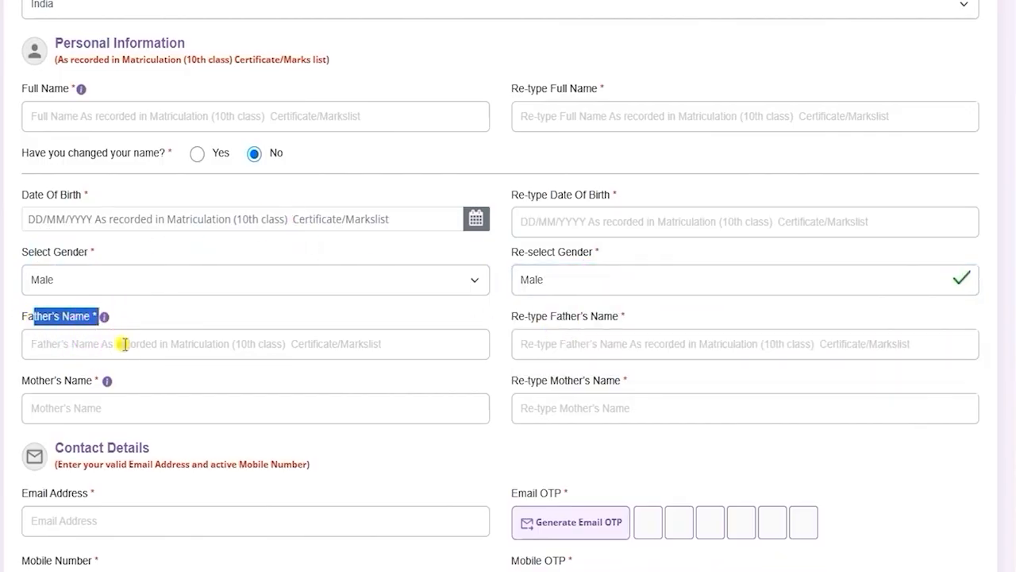
pyautogui.click(122, 343)
pyautogui.moveTo(526, 317); pyautogui.dragTo(576, 338)
pyautogui.click(576, 343)
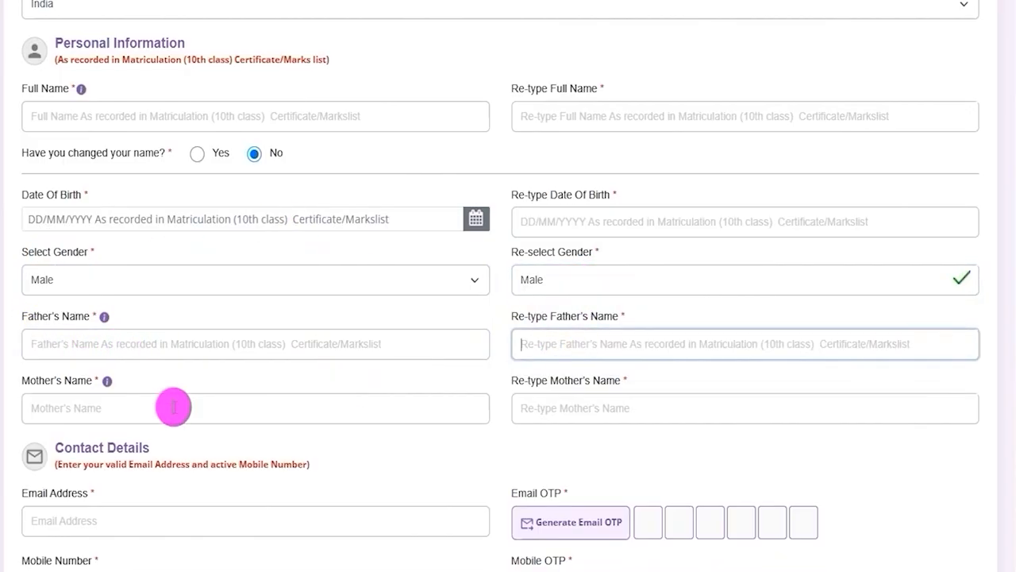
pyautogui.moveTo(29, 384); pyautogui.dragTo(103, 409)
pyautogui.click(103, 408)
pyautogui.moveTo(512, 381); pyautogui.dragTo(582, 386)
pyautogui.click(585, 407)
# Highlight the Contact Details heading and draw tick marks on the Email Address and Mobile Number fields
pyautogui.scroll(-4, 444, 436)
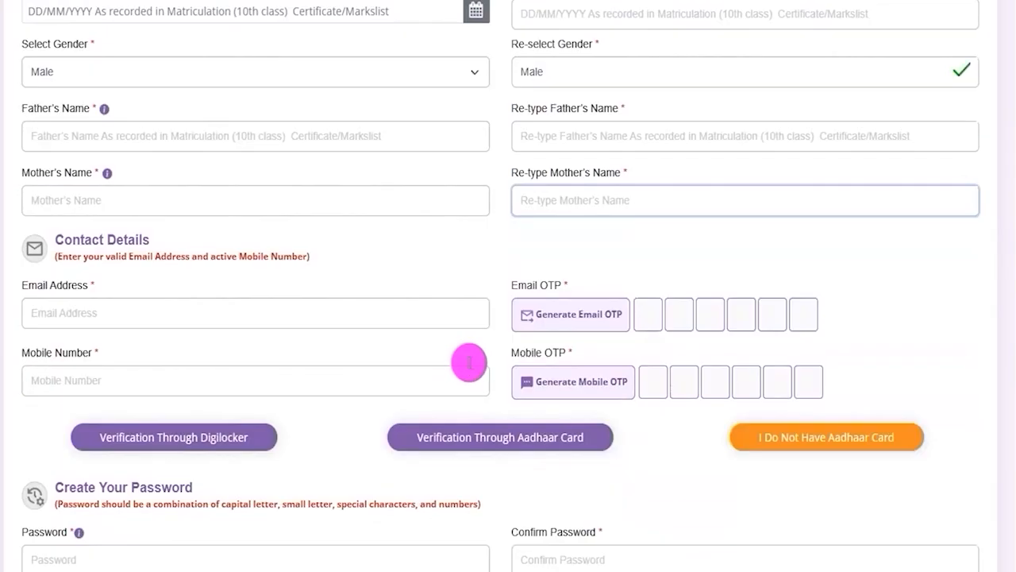
pyautogui.scroll(-2, 479, 321)
pyautogui.scroll(1, 476, 314)
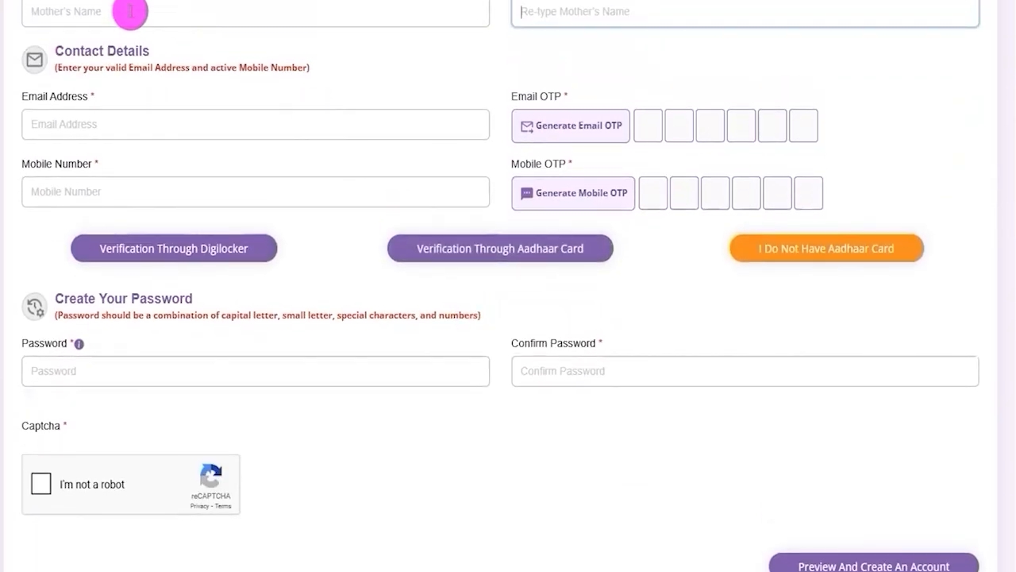
pyautogui.moveTo(64, 52); pyautogui.dragTo(135, 50)
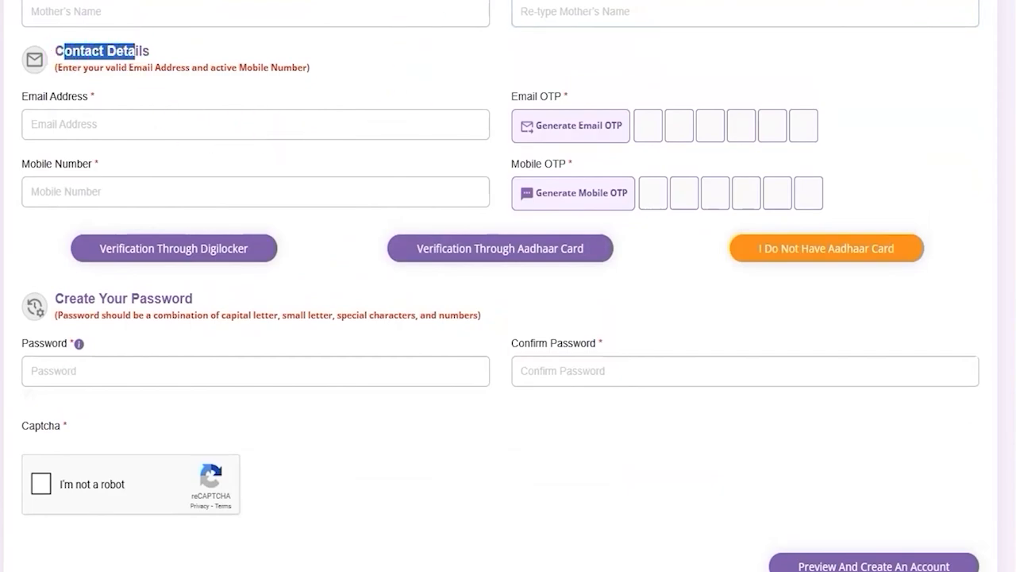
pyautogui.moveTo(220, 125); pyautogui.dragTo(268, 100)
pyautogui.moveTo(217, 191); pyautogui.dragTo(274, 161)
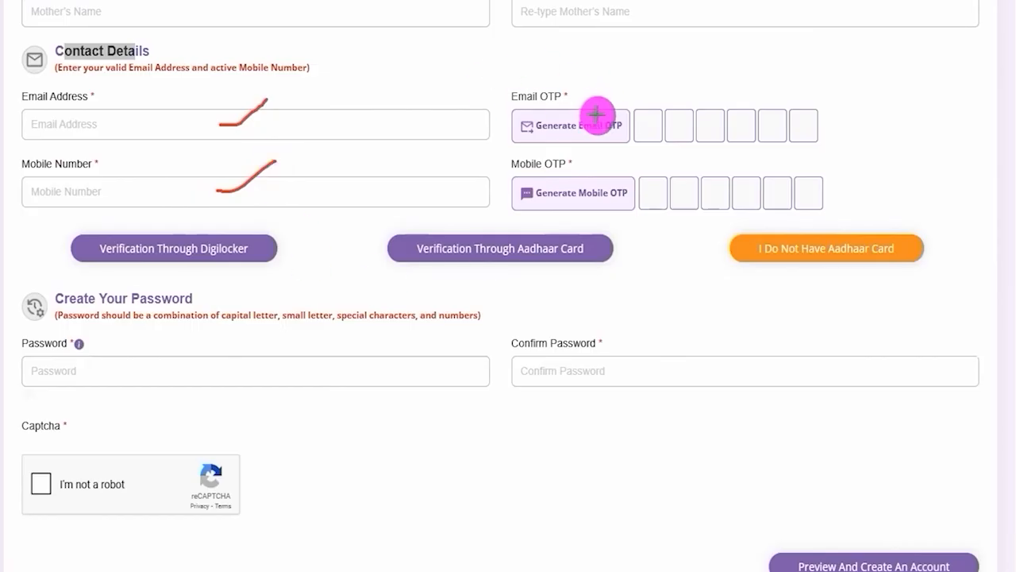
# Mark the Generate Email OTP and Generate Mobile OTP options and their code boxes, and clear the drawn marks
pyautogui.moveTo(596, 115); pyautogui.dragTo(635, 88)
pyautogui.moveTo(611, 184); pyautogui.dragTo(638, 163)
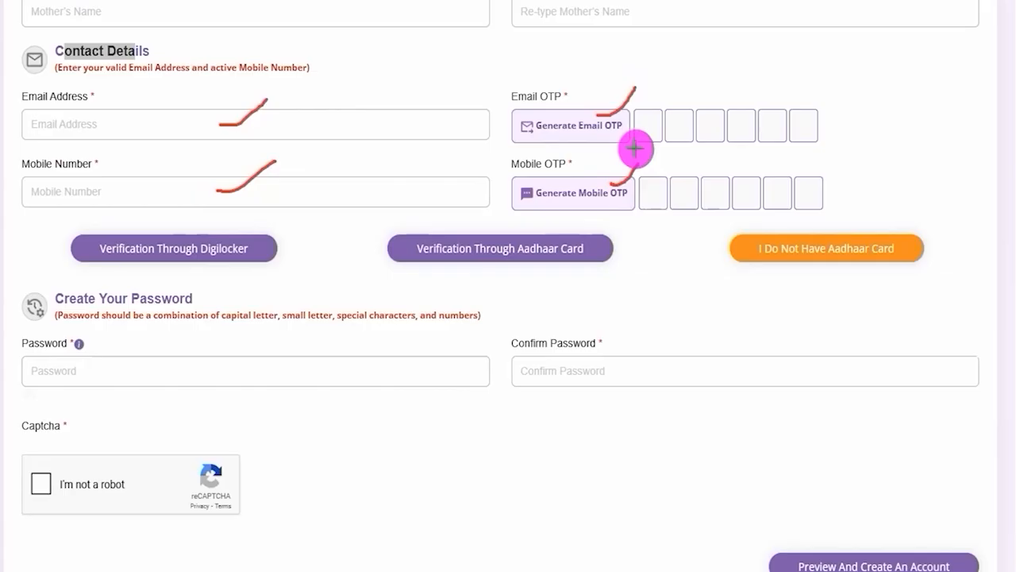
pyautogui.moveTo(650, 131); pyautogui.dragTo(747, 127)
pyautogui.click(773, 126)
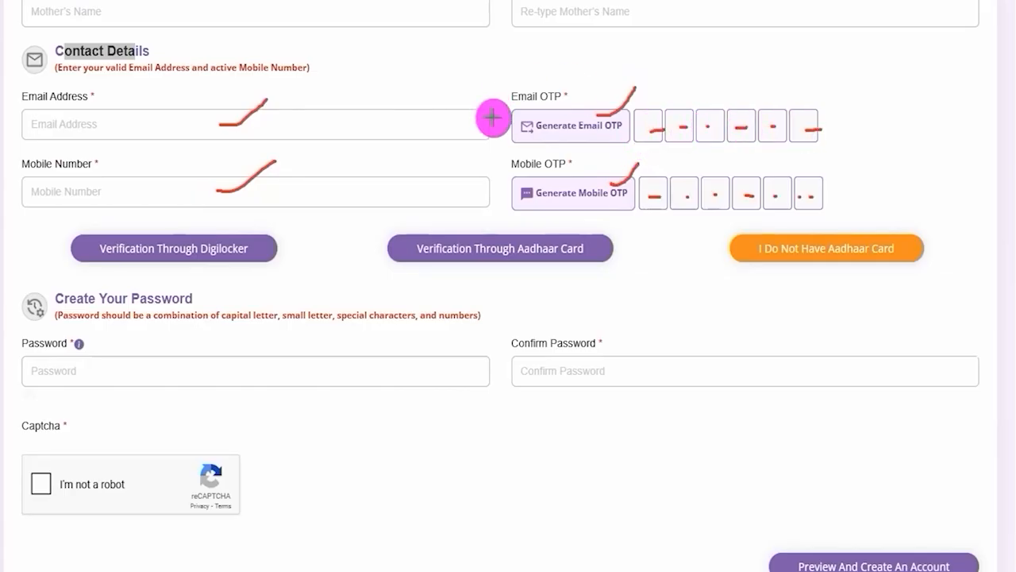
pyautogui.moveTo(680, 191); pyautogui.dragTo(814, 194)
pyautogui.click(775, 188)
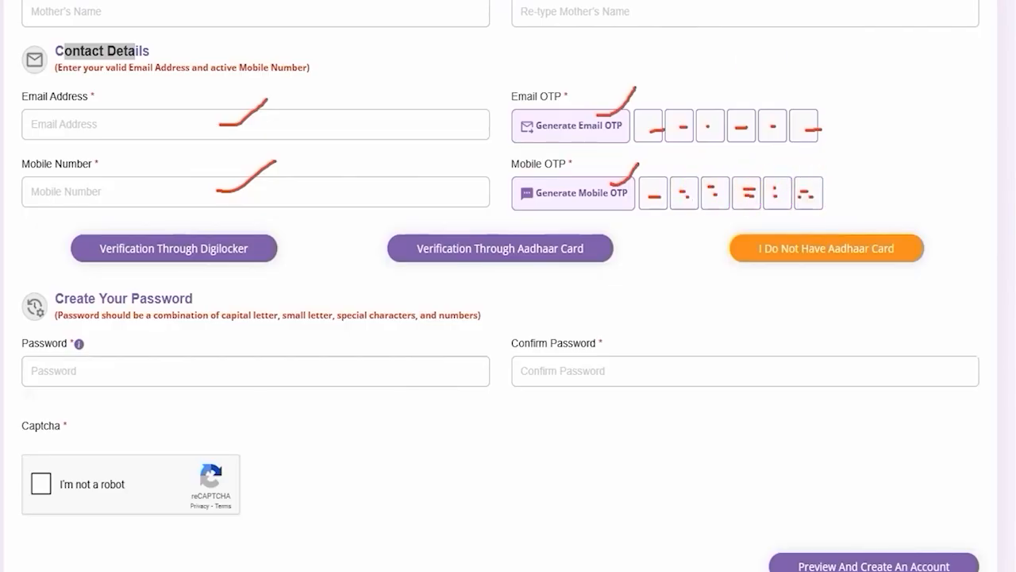
pyautogui.press('Escape')
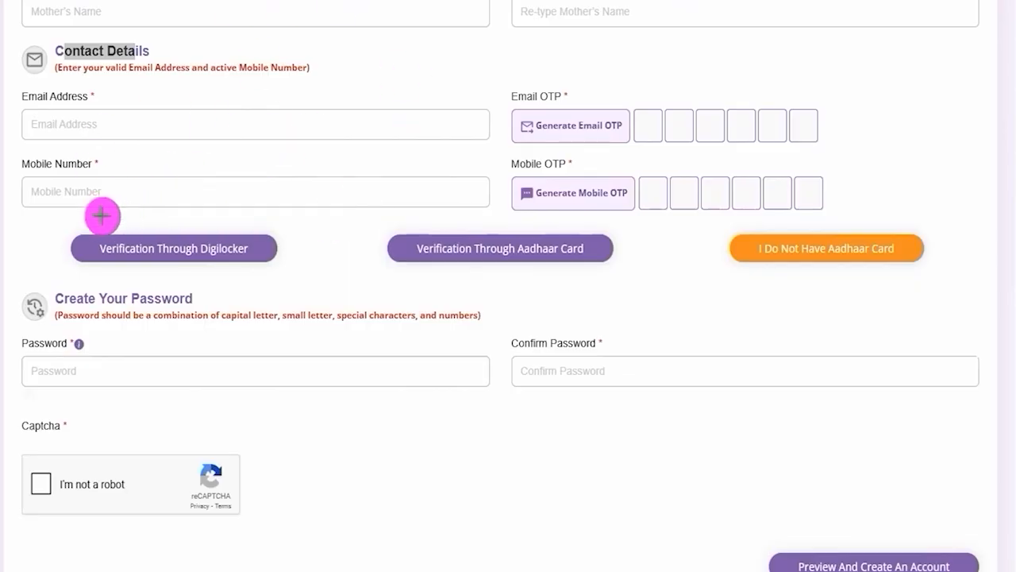
# Frame the Digilocker, Aadhaar Card and I Do Not Have Aadhaar Card options with rectangles, and clear the rectangles
pyautogui.moveTo(52, 216)
pyautogui.mouseDown()
pyautogui.moveTo(265, 256)
pyautogui.moveTo(302, 276)
pyautogui.mouseUp()
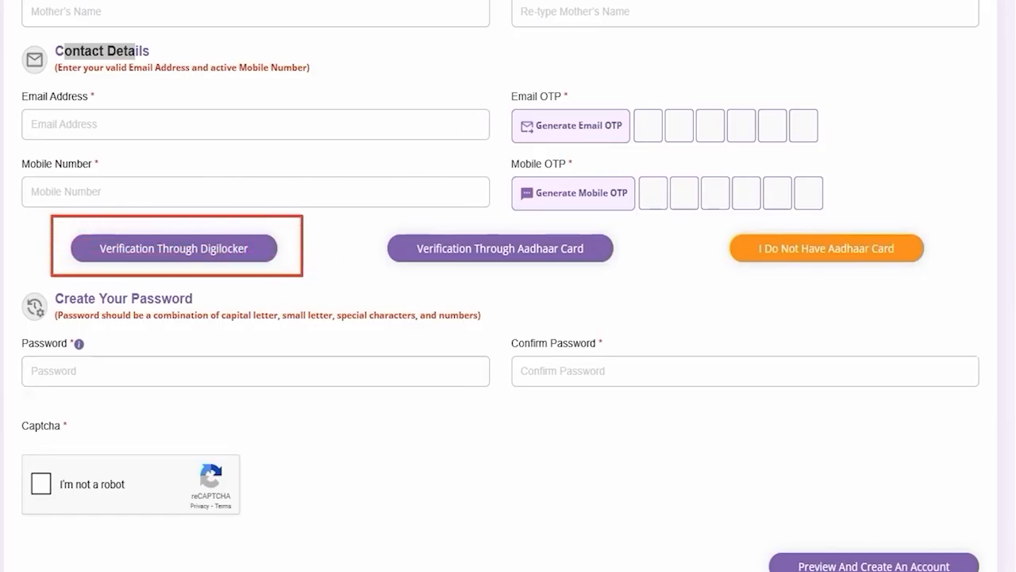
pyautogui.moveTo(359, 214)
pyautogui.mouseDown()
pyautogui.moveTo(560, 251)
pyautogui.moveTo(630, 281)
pyautogui.mouseUp()
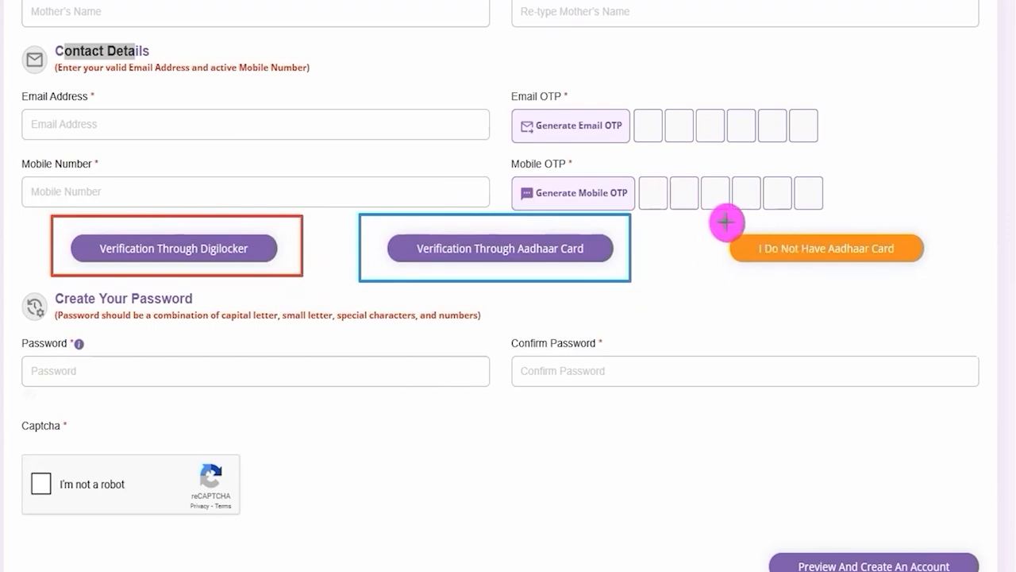
pyautogui.moveTo(742, 222)
pyautogui.mouseDown()
pyautogui.moveTo(868, 275)
pyautogui.moveTo(946, 281)
pyautogui.mouseUp()
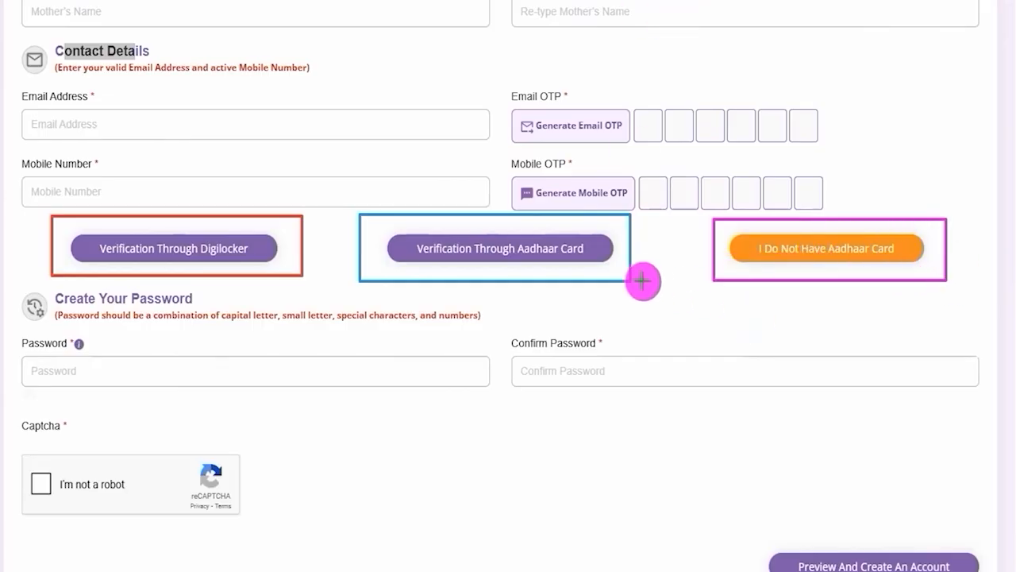
pyautogui.press('Escape')
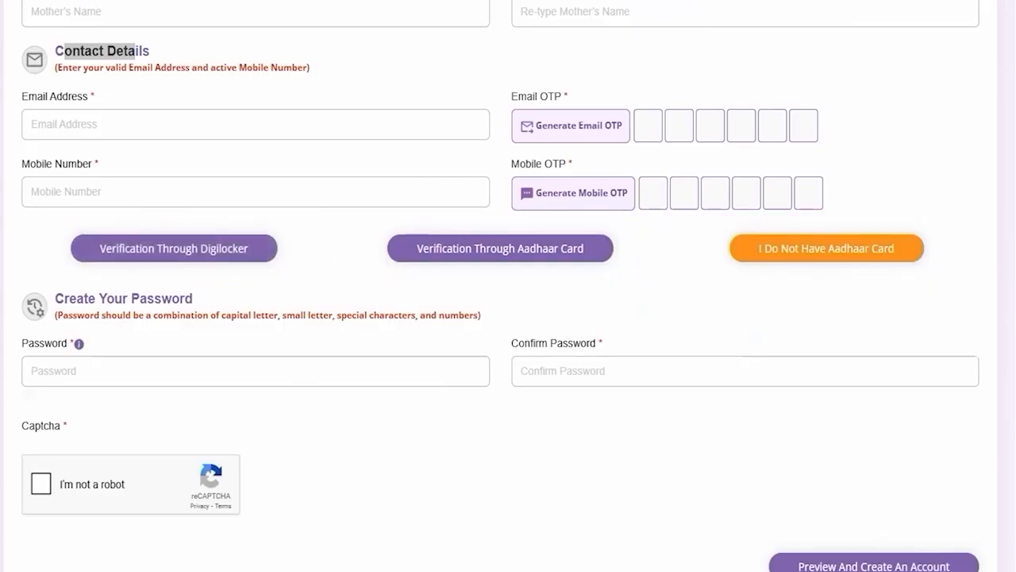
# Point out Verification Through Digilocker, tick the 18-years-of-age consent in its Information dialog and mark Verify with an arrow
pyautogui.moveTo(365, 298); pyautogui.dragTo(287, 270)
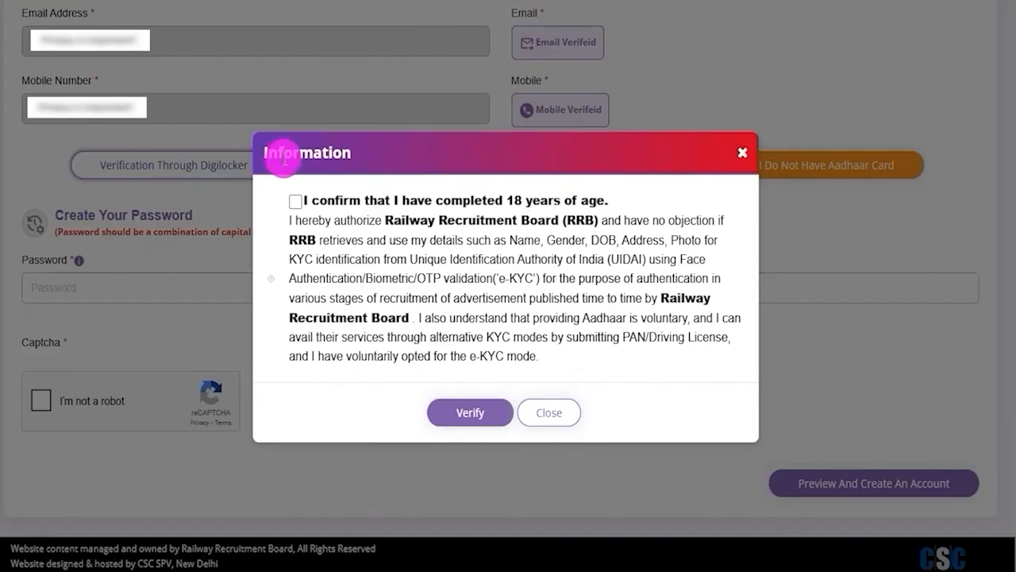
pyautogui.click(293, 200)
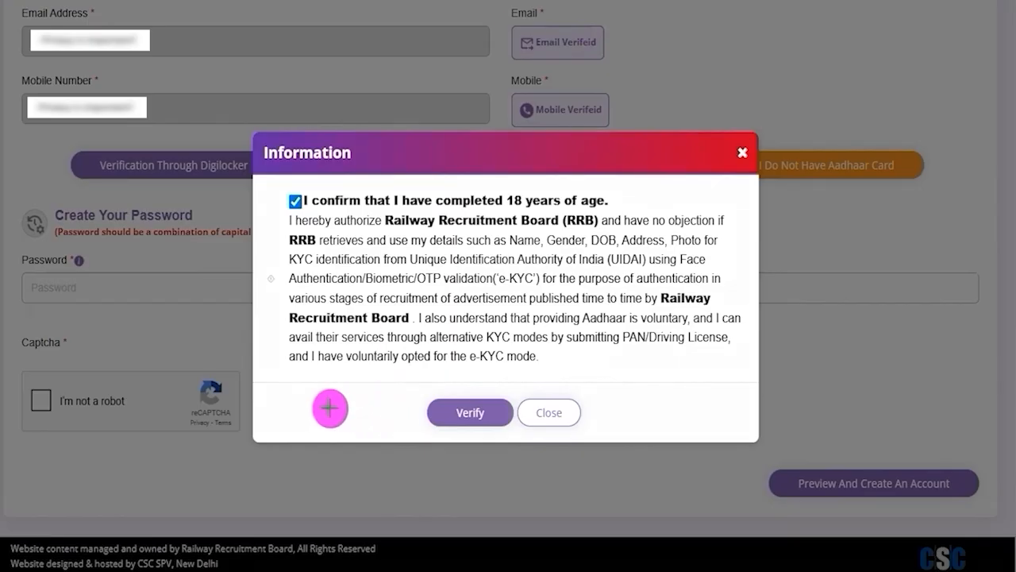
pyautogui.moveTo(292, 411); pyautogui.dragTo(409, 411)
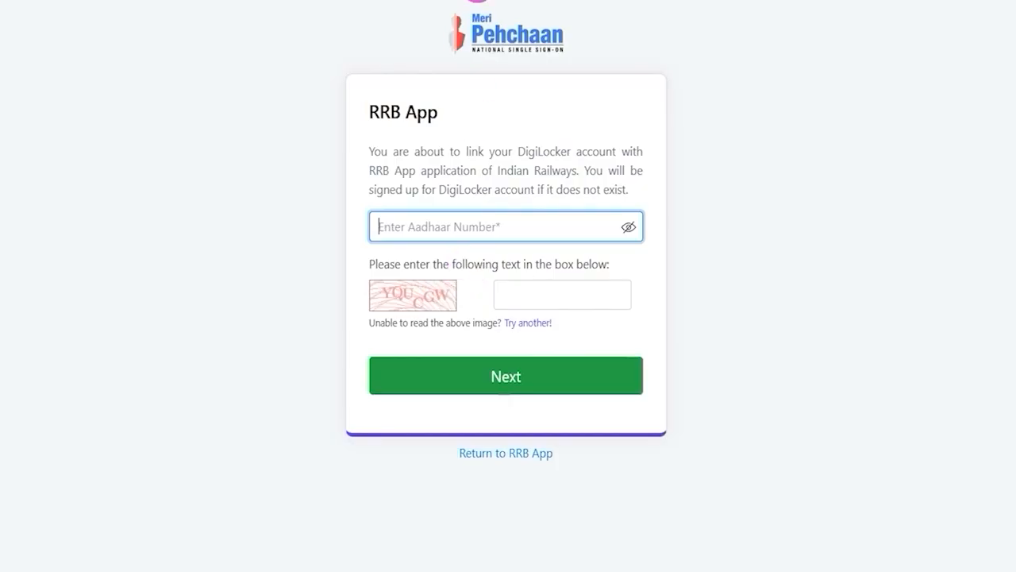
# Mark the Aadhaar number field, captcha image and captcha box on the DigiLocker linking page, and point out Next
pyautogui.click(477, 1)
pyautogui.moveTo(530, 228); pyautogui.dragTo(576, 181)
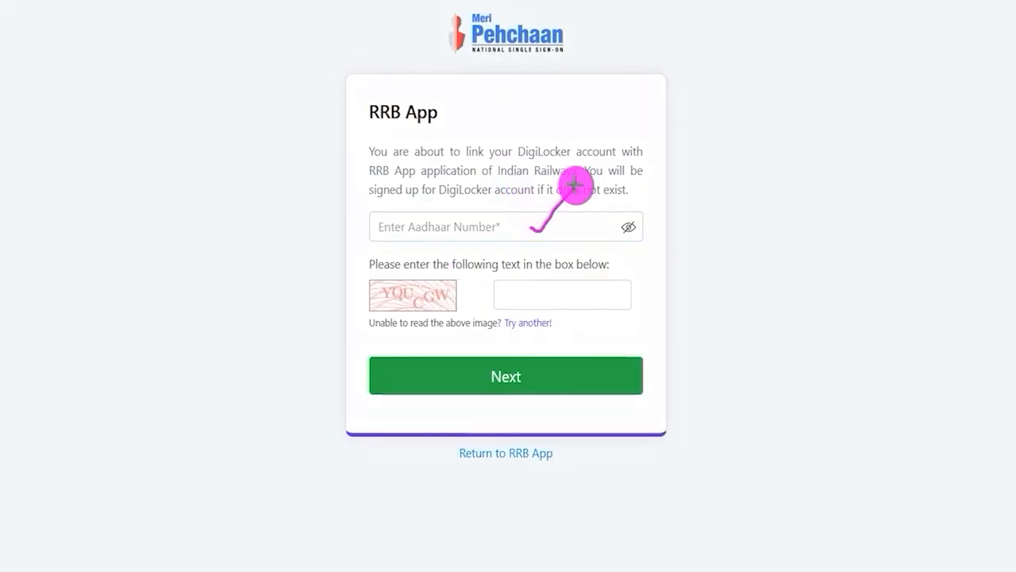
pyautogui.moveTo(449, 302)
pyautogui.mouseDown()
pyautogui.moveTo(485, 291)
pyautogui.moveTo(486, 278)
pyautogui.mouseUp()
pyautogui.moveTo(591, 295); pyautogui.dragTo(640, 266)
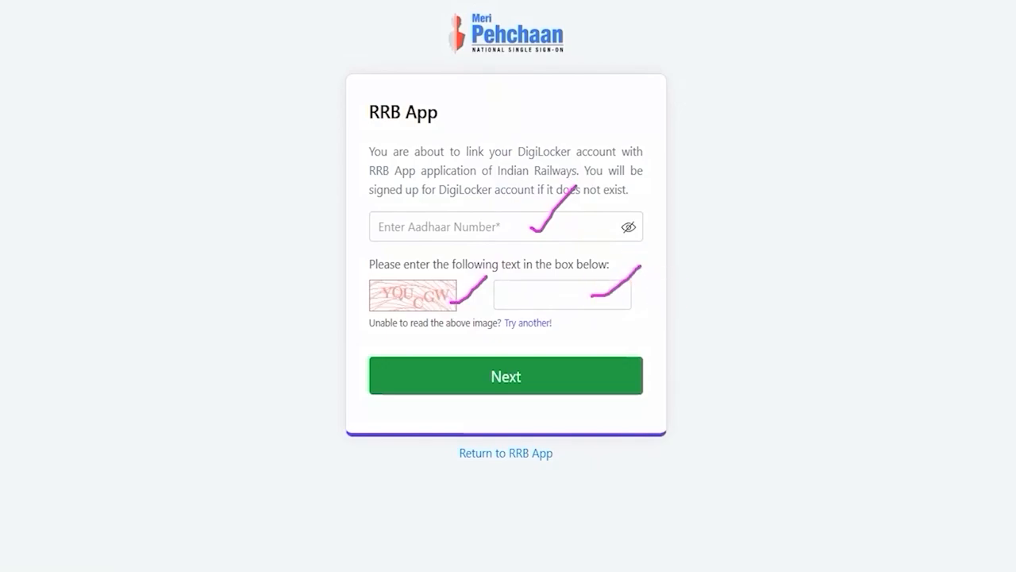
pyautogui.moveTo(878, 360); pyautogui.dragTo(626, 379)
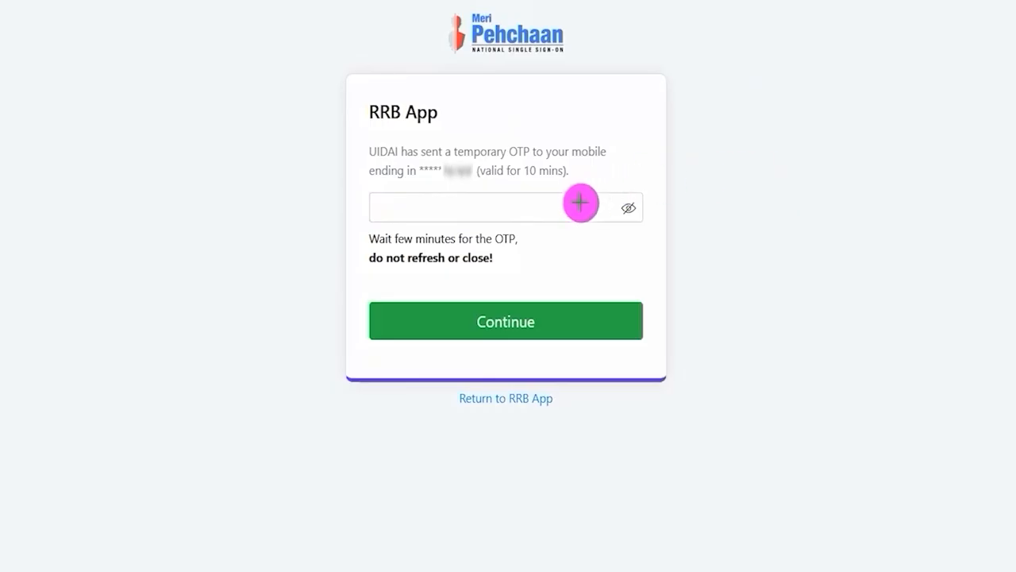
# Draw a tick mark on the UIDAI OTP field and point an arrow at Continue
pyautogui.moveTo(573, 207); pyautogui.dragTo(617, 163)
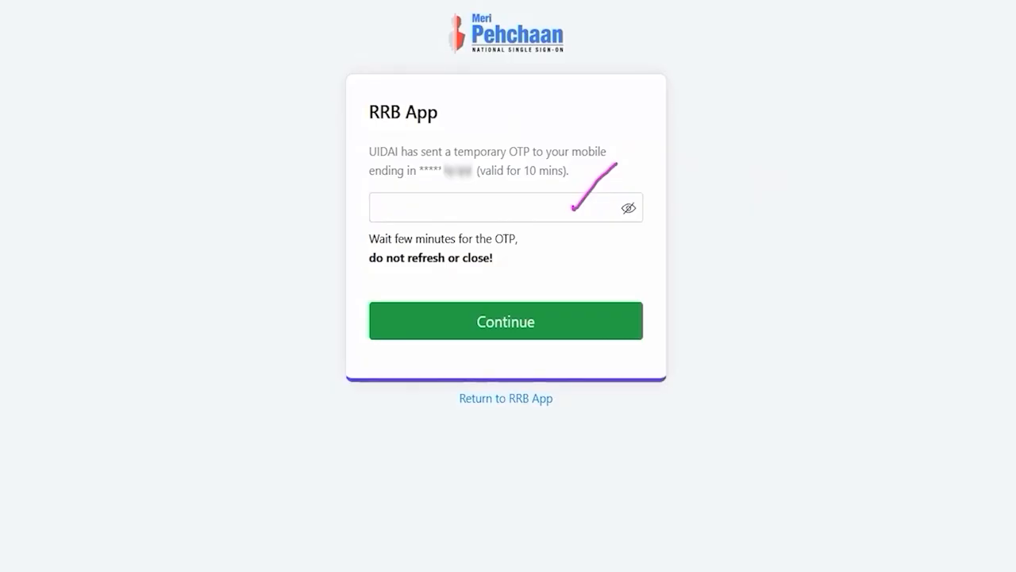
pyautogui.moveTo(878, 295); pyautogui.dragTo(616, 322)
pyautogui.click(565, 323)
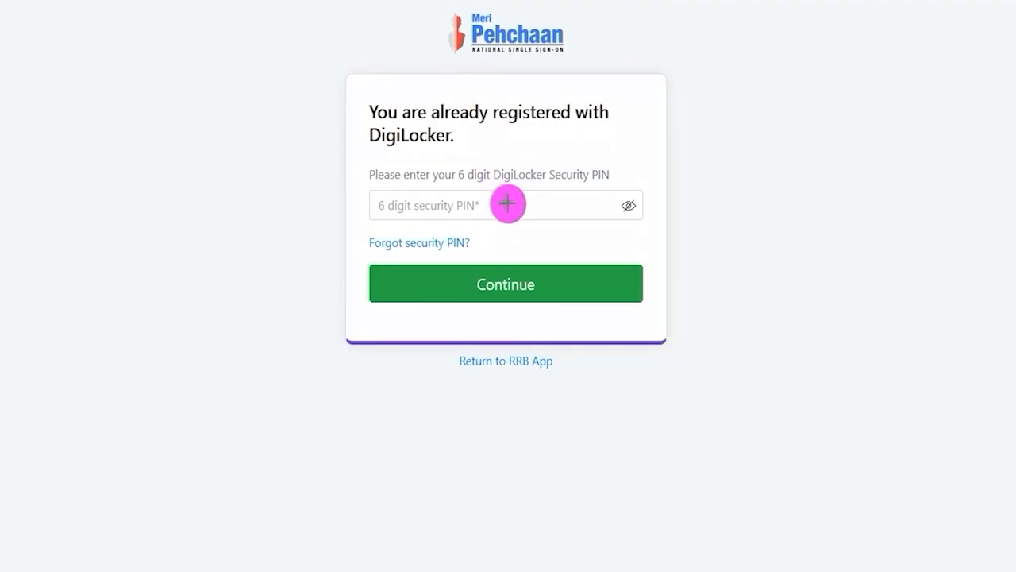
# Tick-mark the 6 digit DigiLocker security PIN field and circle the Forgot security PIN link
pyautogui.moveTo(516, 207); pyautogui.dragTo(561, 174)
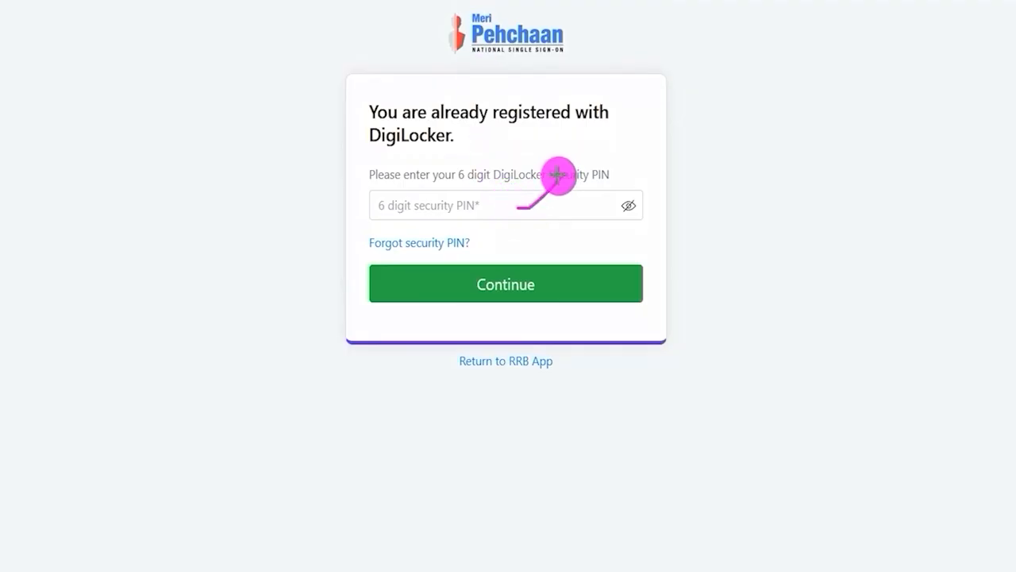
pyautogui.moveTo(483, 230)
pyautogui.mouseDown()
pyautogui.moveTo(381, 227)
pyautogui.moveTo(357, 243)
pyautogui.moveTo(388, 255)
pyautogui.moveTo(468, 256)
pyautogui.moveTo(486, 231)
pyautogui.mouseUp()
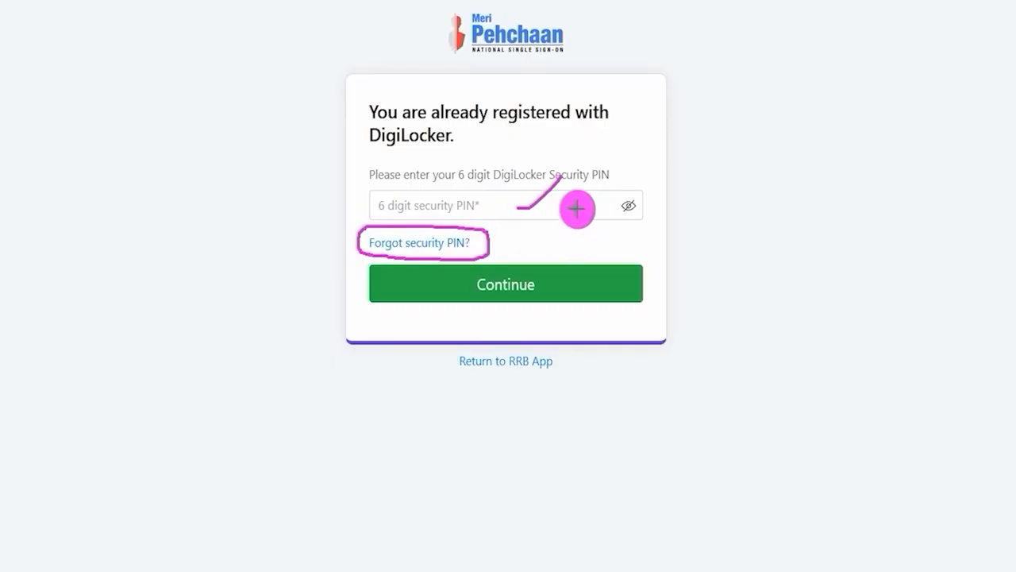
pyautogui.moveTo(577, 207); pyautogui.dragTo(601, 184)
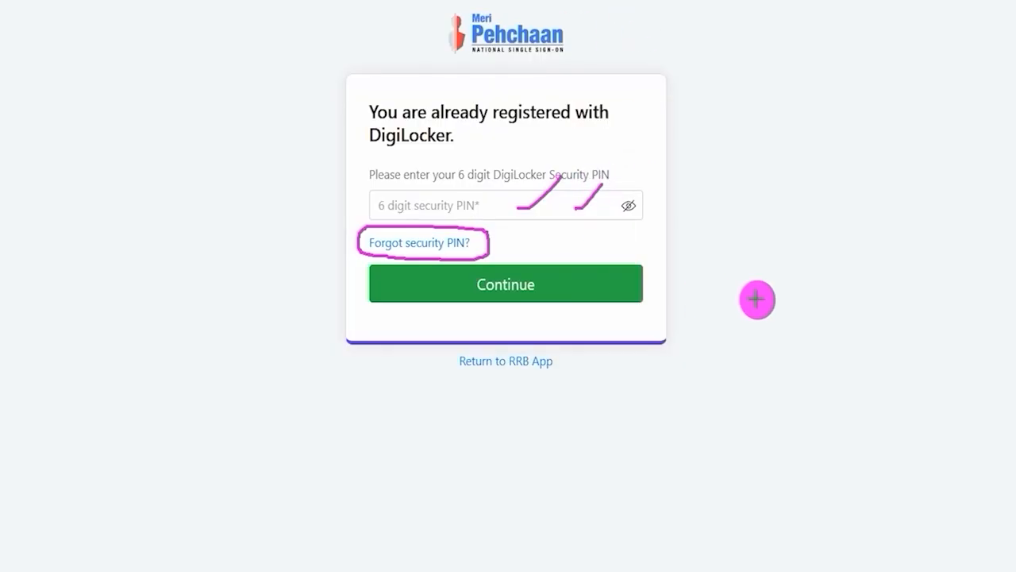
# Point an arrow at Continue on the DigiLocker PIN page and another at Allow on the document-sharing consent page
pyautogui.moveTo(859, 289); pyautogui.dragTo(630, 286)
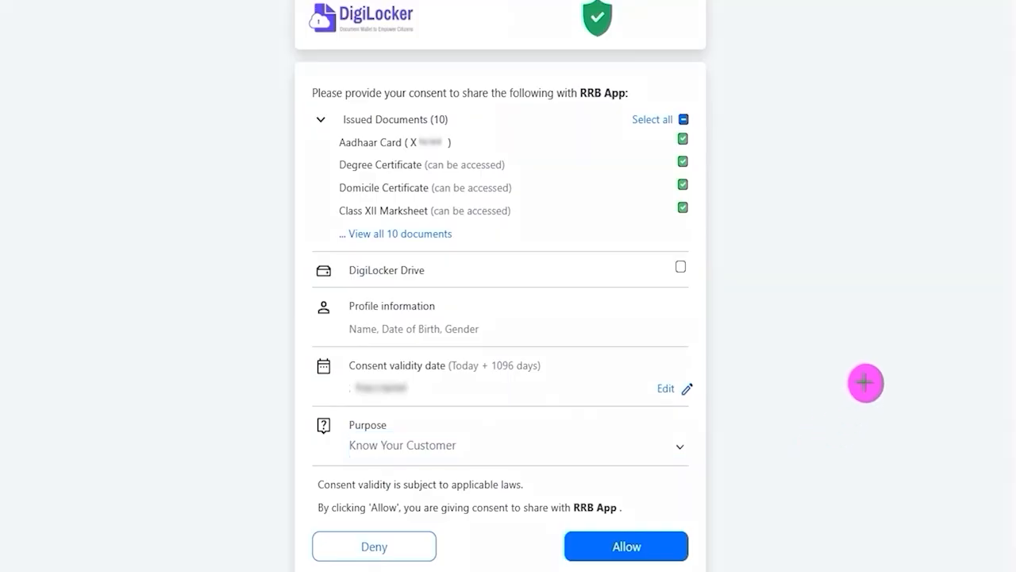
pyautogui.moveTo(866, 381); pyautogui.dragTo(700, 520)
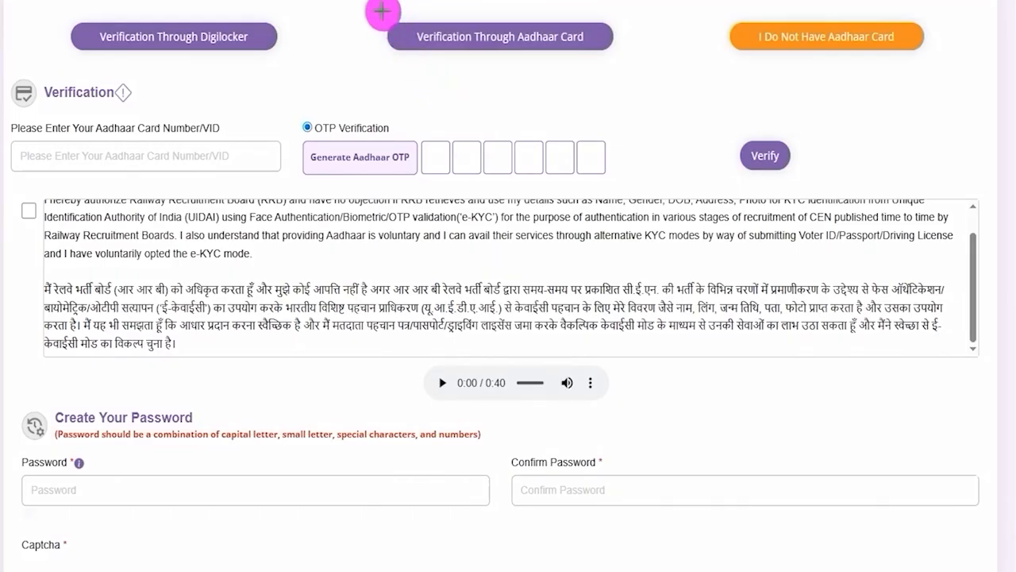
# Mark Verification Through Aadhaar Card, its number field, Generate Aadhaar OTP, the six OTP boxes and Verify, and clear the annotations
pyautogui.moveTo(370, 7)
pyautogui.mouseDown()
pyautogui.moveTo(524, 30)
pyautogui.moveTo(632, 70)
pyautogui.mouseUp()
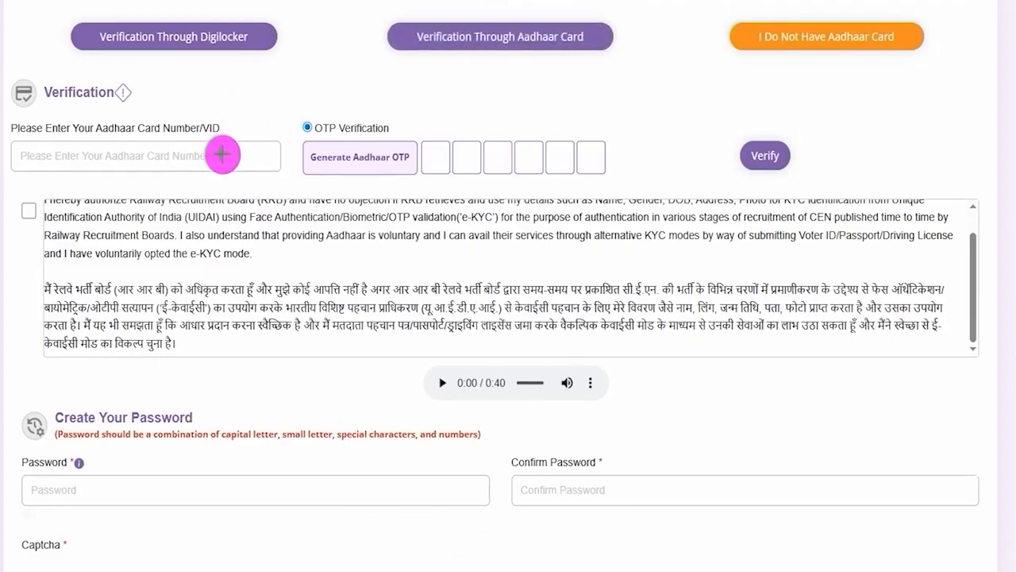
pyautogui.moveTo(223, 155); pyautogui.dragTo(274, 109)
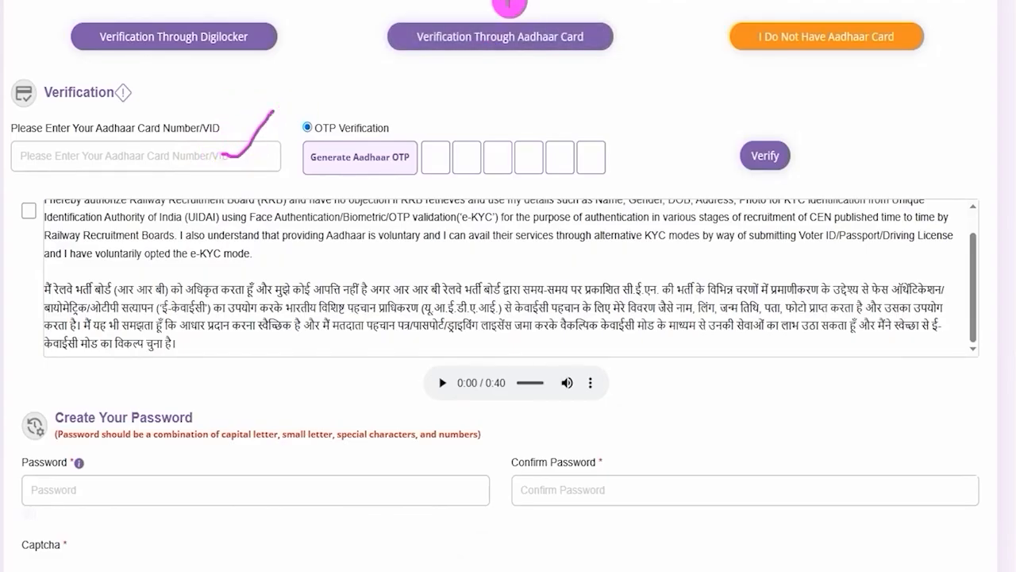
pyautogui.moveTo(403, 148); pyautogui.dragTo(424, 123)
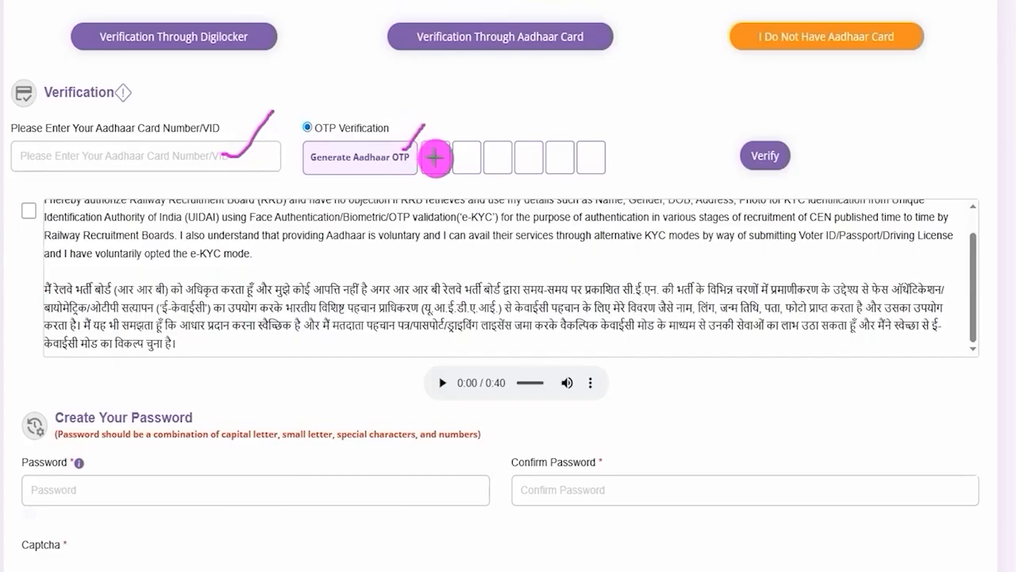
pyautogui.moveTo(431, 159); pyautogui.dragTo(598, 160)
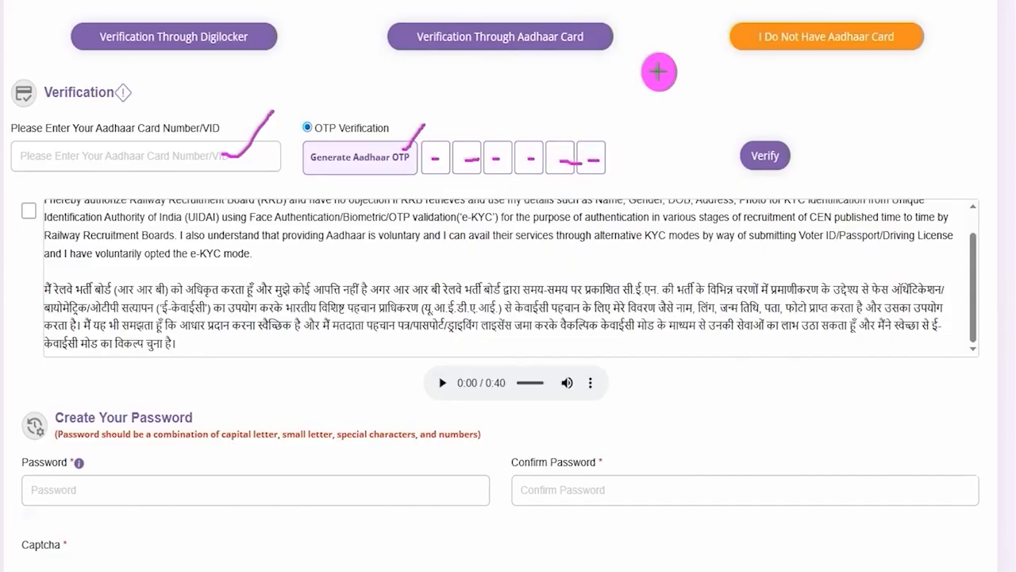
pyautogui.moveTo(941, 131); pyautogui.dragTo(798, 155)
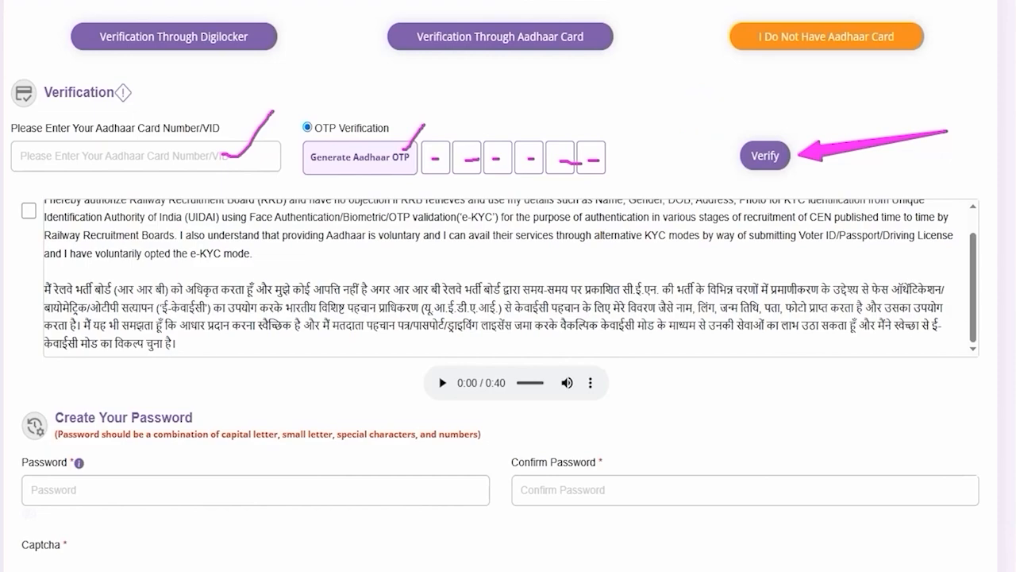
pyautogui.moveTo(658, 120); pyautogui.dragTo(575, 53)
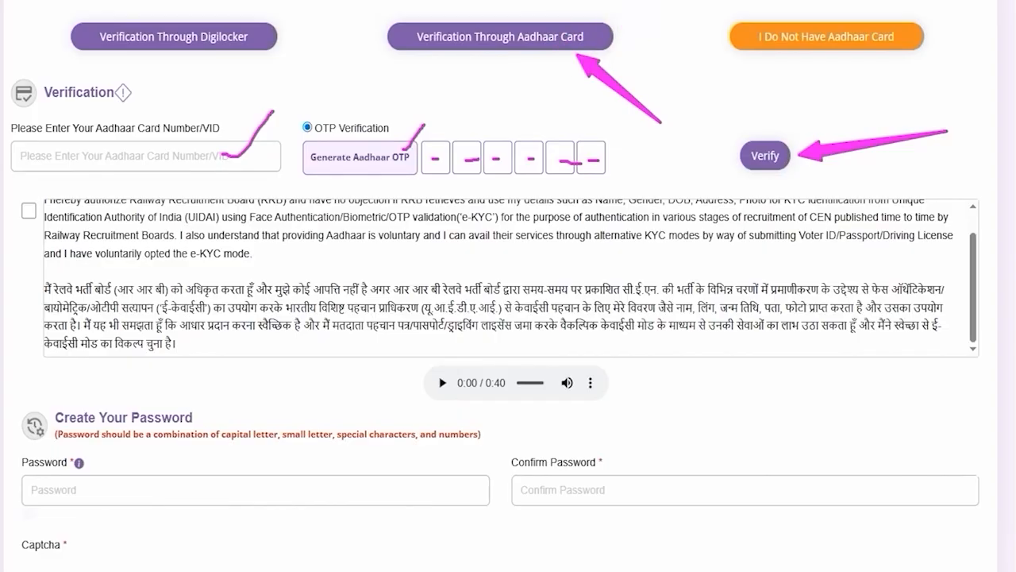
pyautogui.press('Escape')
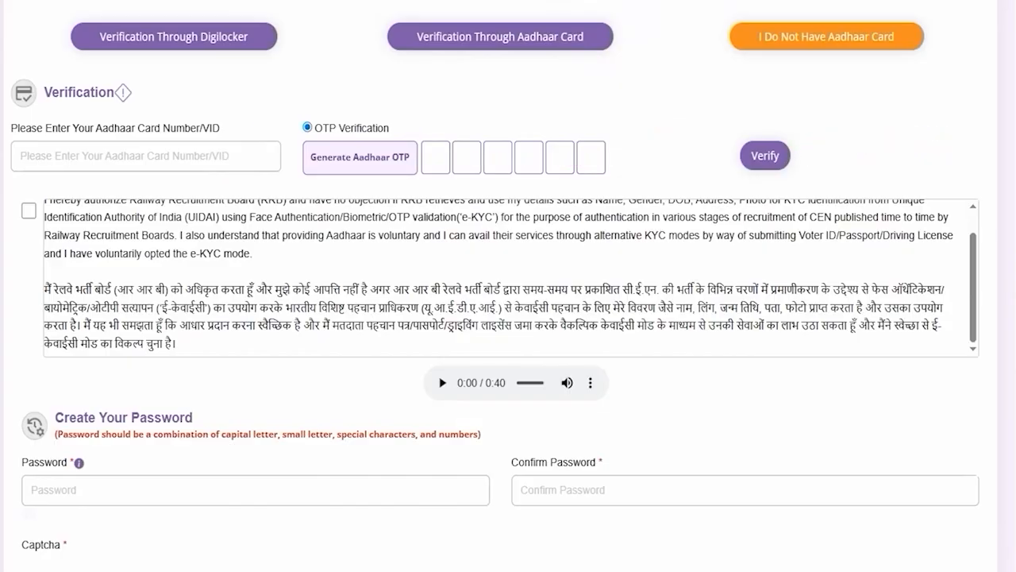
# Frame the I Do Not Have Aadhaar Card option, clear the frame, and choose that option, confirming it in the Information dialog
pyautogui.moveTo(714, 6); pyautogui.dragTo(934, 68)
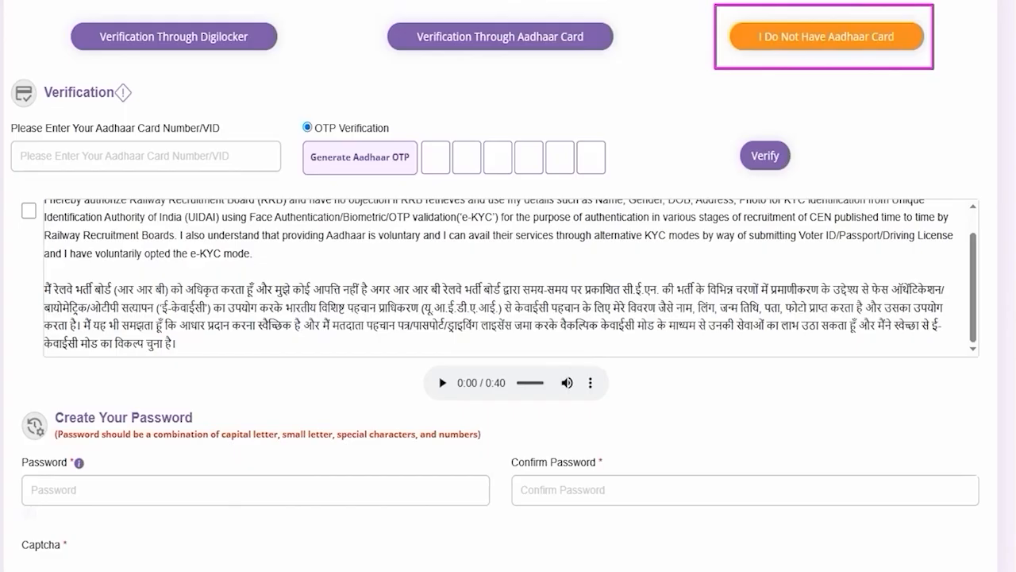
pyautogui.press('Escape')
pyautogui.click(798, 30)
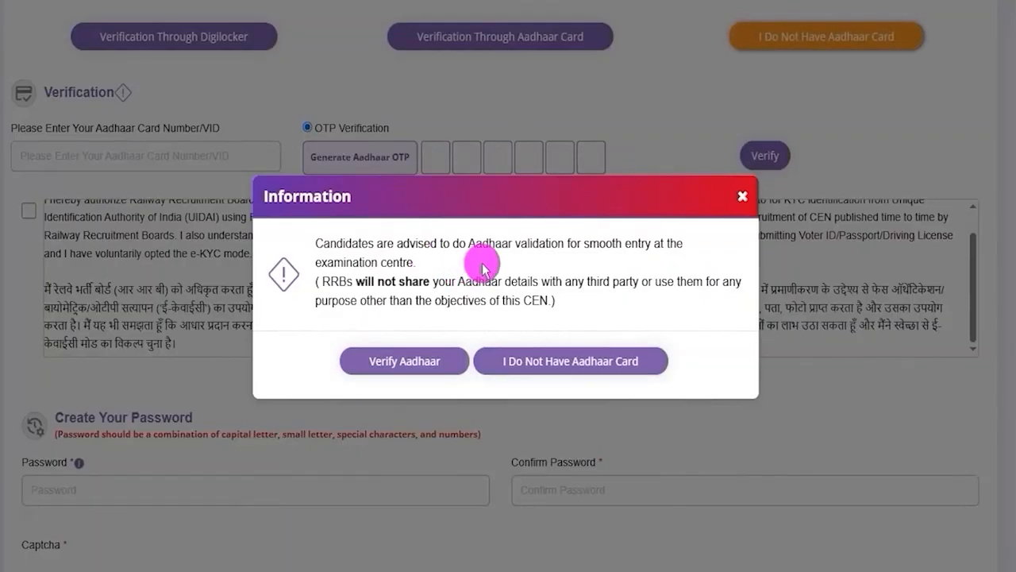
pyautogui.click(578, 367)
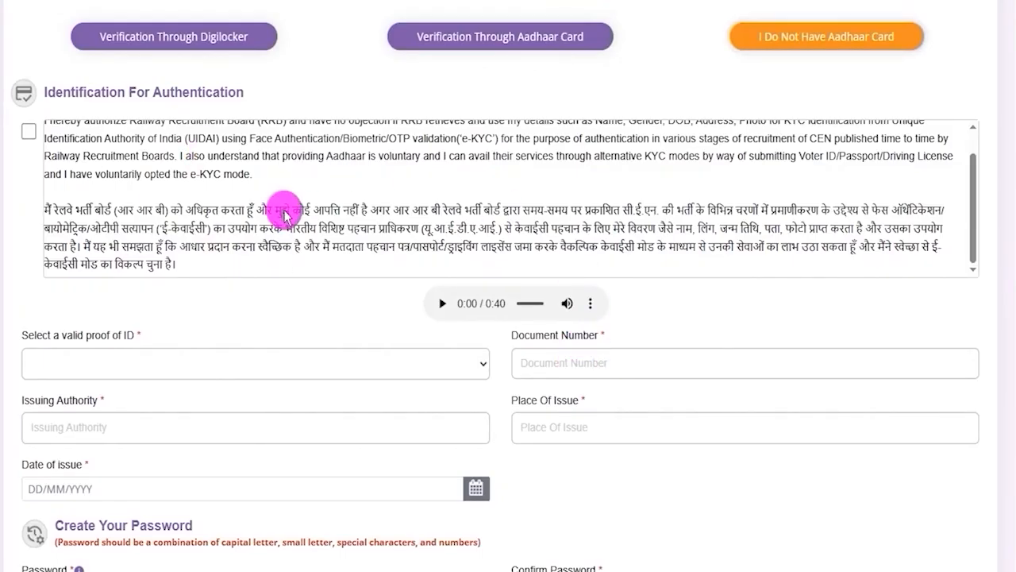
# Tick the Identification For Authentication consent and select PAN as the valid proof of ID
pyautogui.click(27, 131)
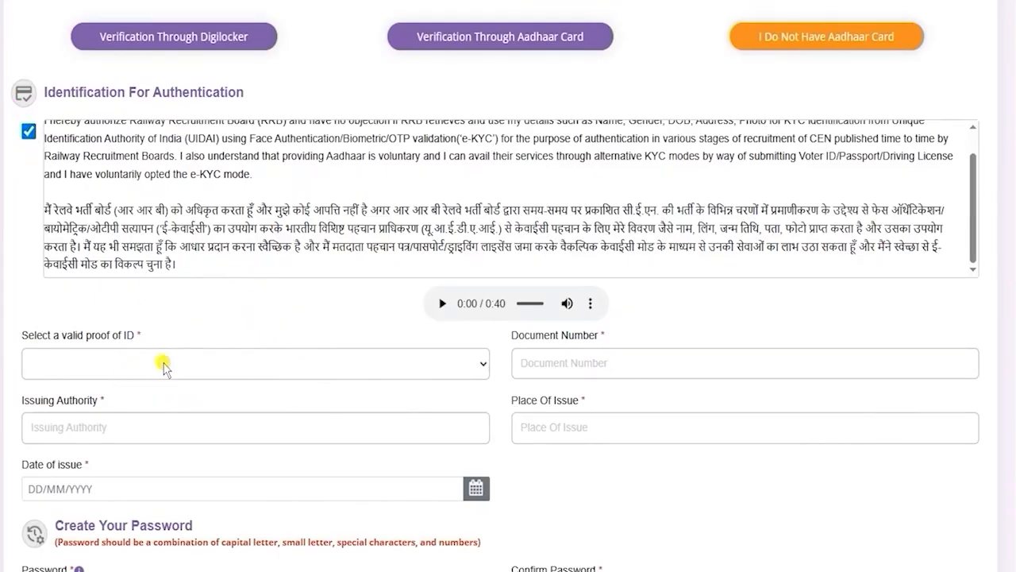
pyautogui.click(165, 365)
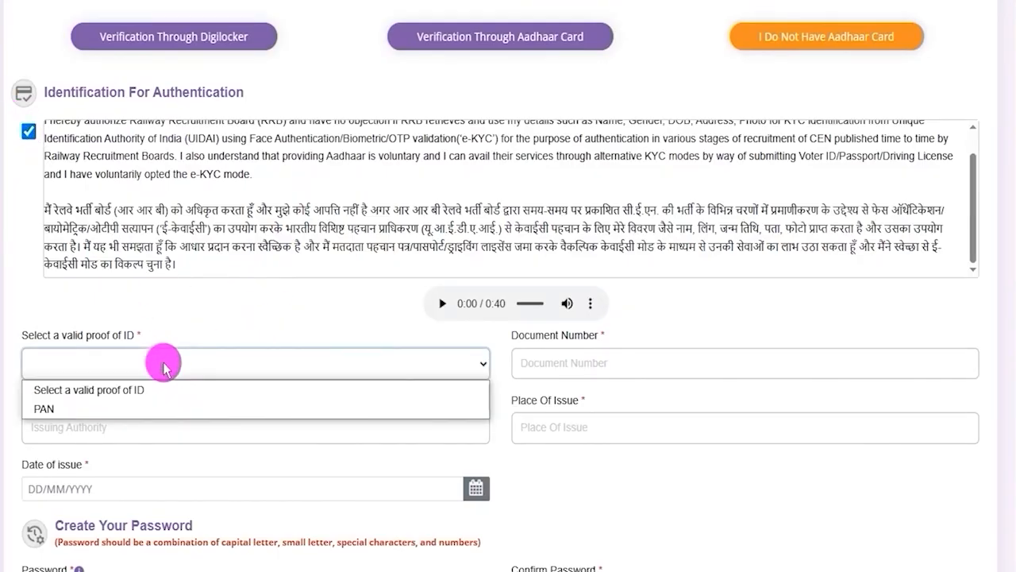
pyautogui.click(75, 410)
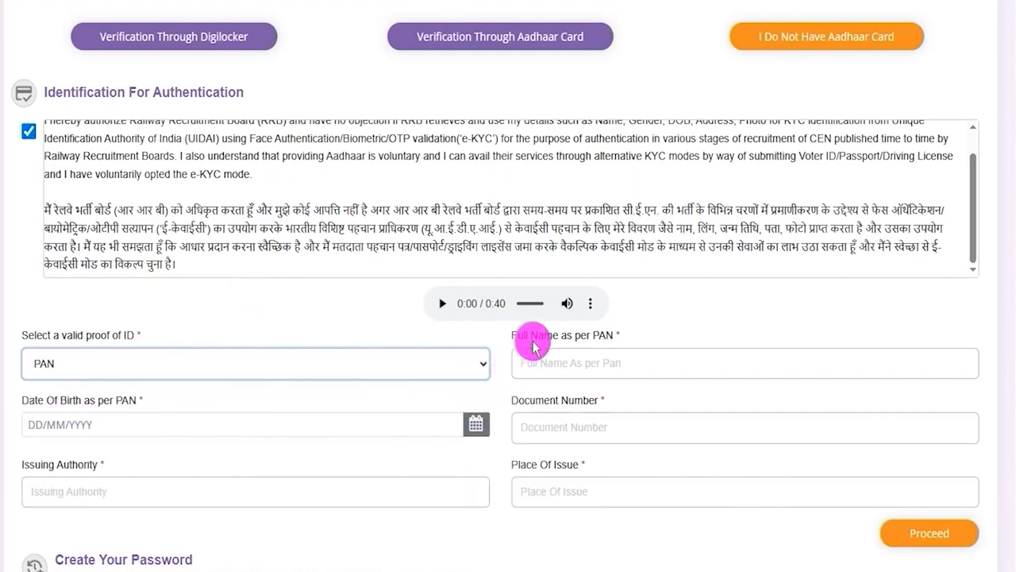
# Point out the PAN detail fields: full name, date of birth, document number, issuing authority and place of issue
pyautogui.moveTo(532, 335); pyautogui.dragTo(595, 335)
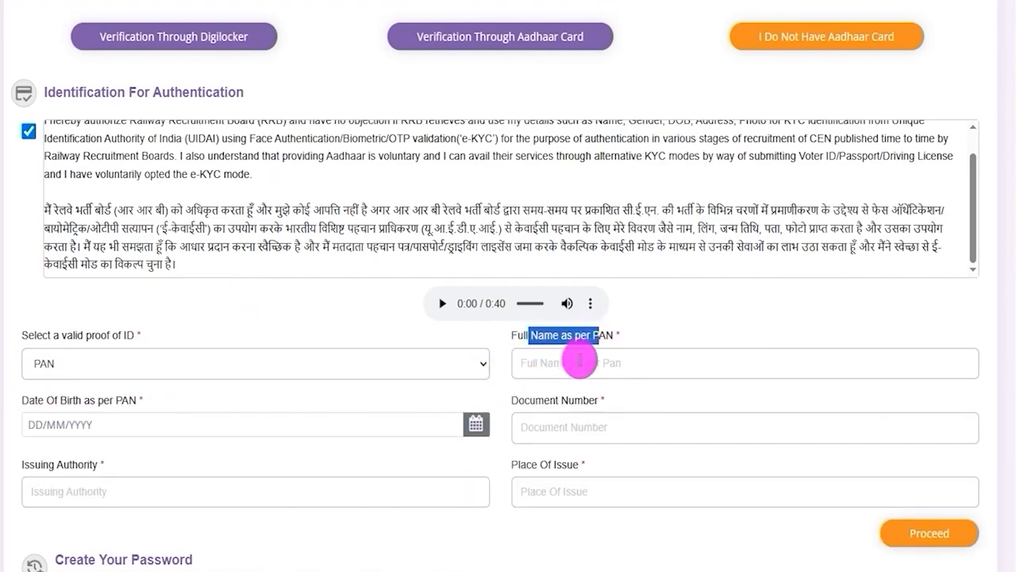
pyautogui.click(578, 362)
pyautogui.moveTo(37, 400); pyautogui.dragTo(118, 402)
pyautogui.click(365, 422)
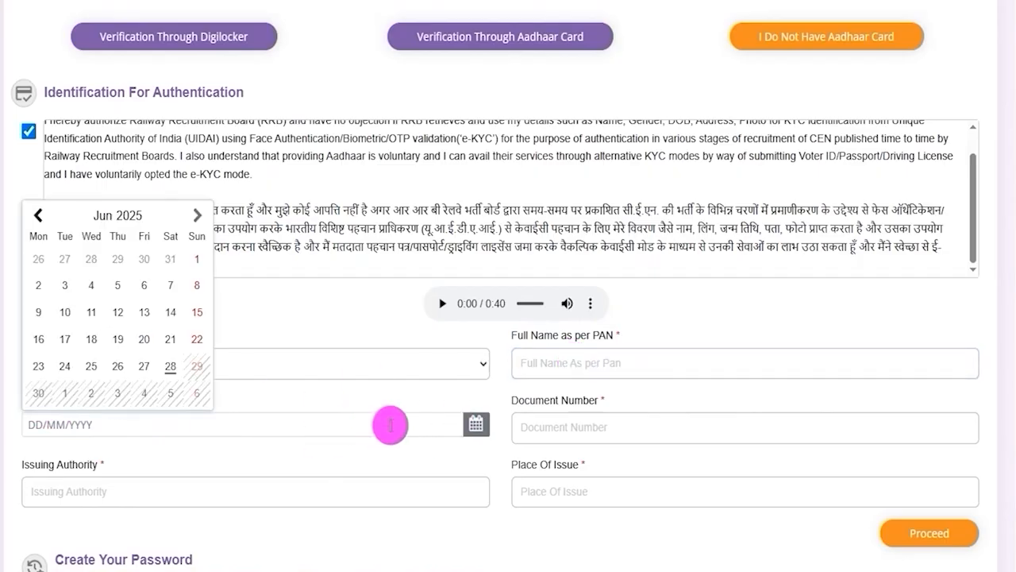
pyautogui.click(523, 418)
pyautogui.moveTo(545, 401); pyautogui.dragTo(589, 411)
pyautogui.click(88, 491)
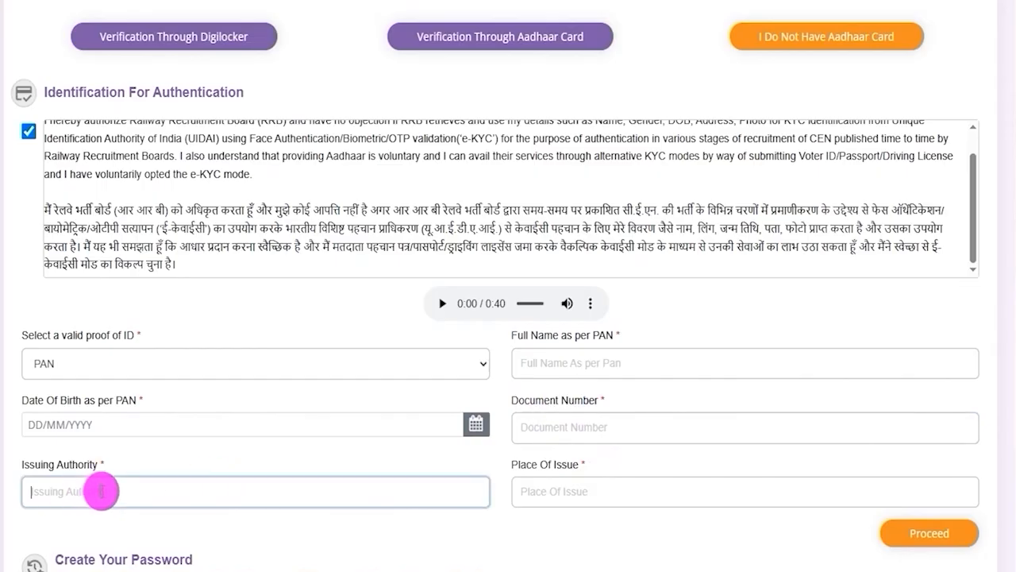
pyautogui.click(607, 486)
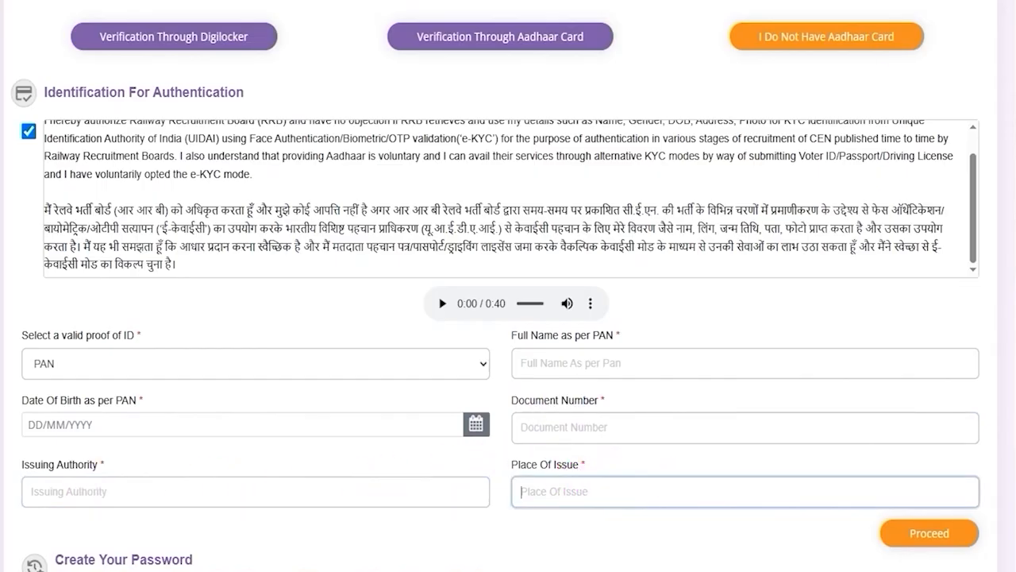
# Point an arrow at Proceed, frame the three verification options, and point out Verification Through Aadhaar Card
pyautogui.click(780, 447)
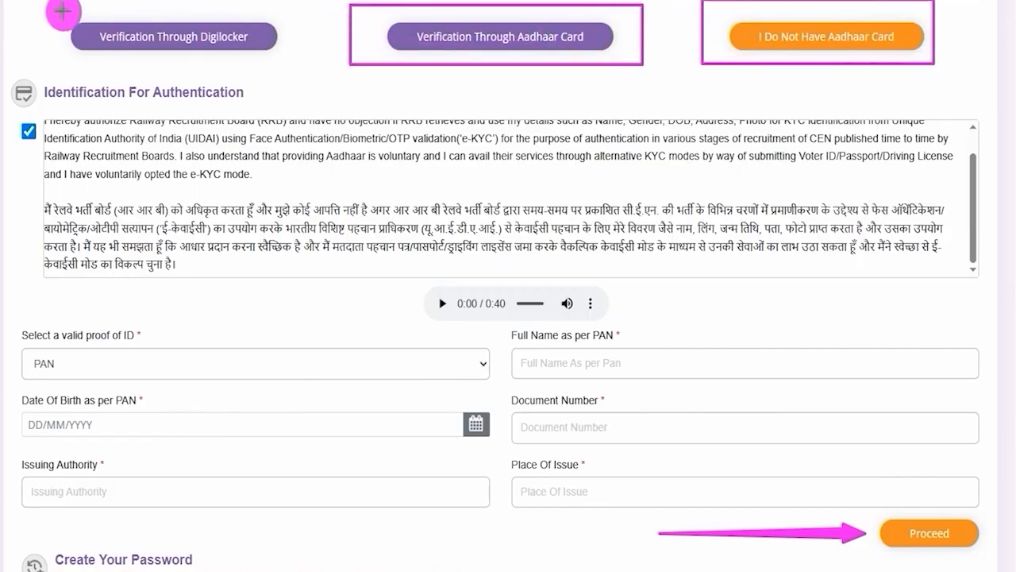
pyautogui.moveTo(77, 13)
pyautogui.mouseDown()
pyautogui.moveTo(277, 45)
pyautogui.moveTo(294, 60)
pyautogui.mouseUp()
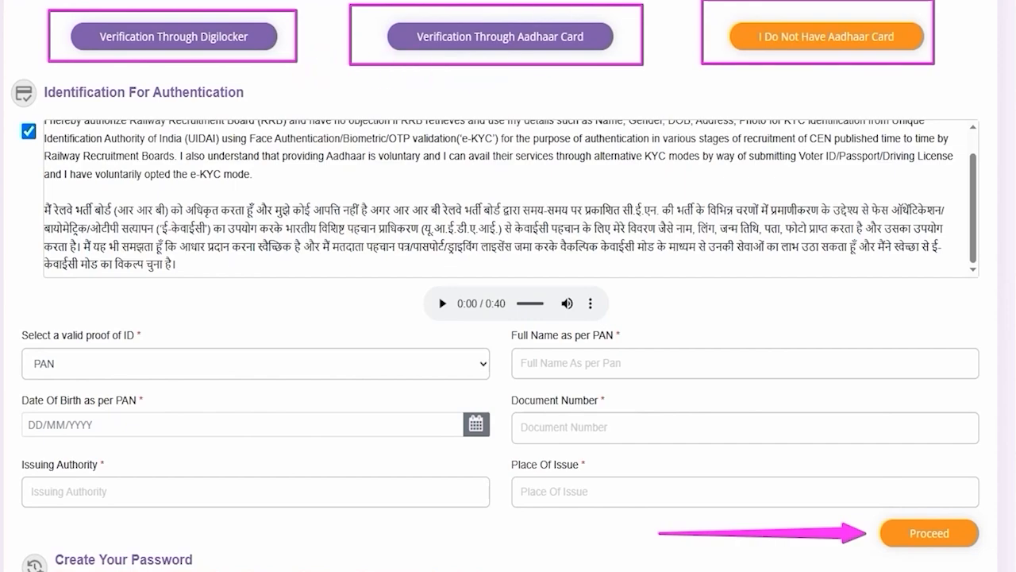
pyautogui.moveTo(651, 181)
pyautogui.mouseDown()
pyautogui.moveTo(585, 137)
pyautogui.moveTo(570, 67)
pyautogui.mouseUp()
# Switch back to Verification Through Aadhaar Card and tick the consent confirming an age of 18 years or older
pyautogui.click(570, 67)
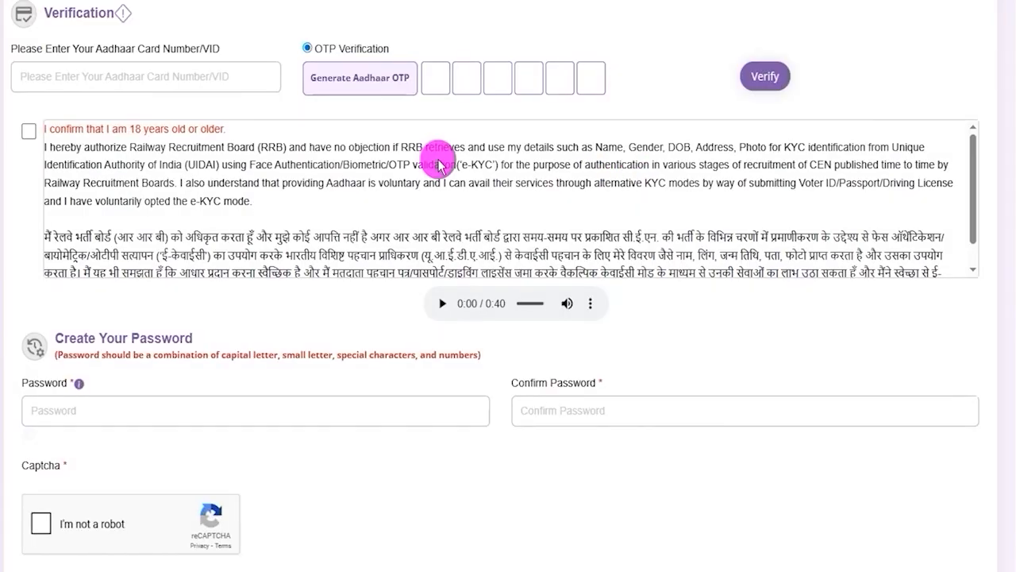
pyautogui.click(29, 130)
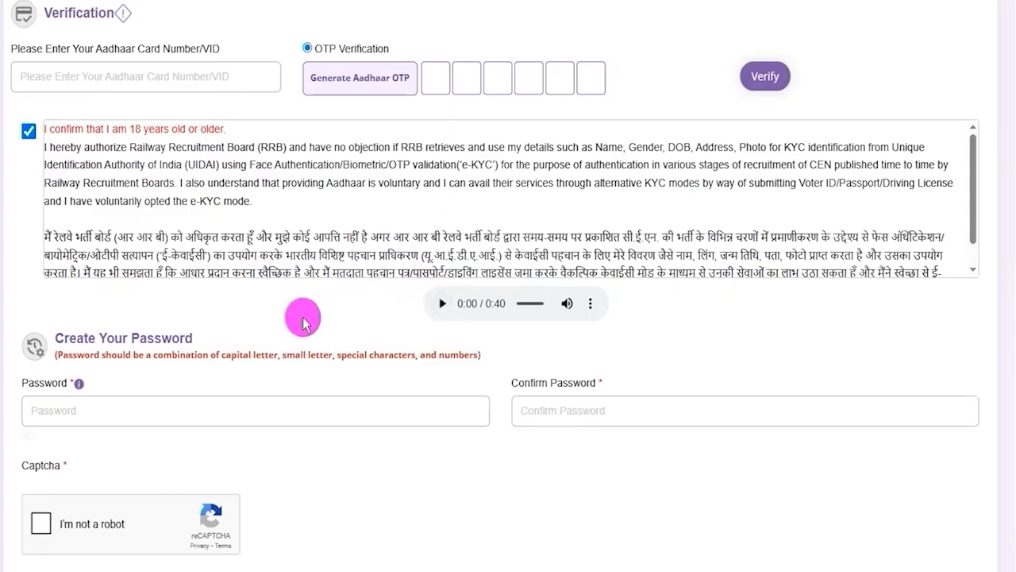
# Point out the Create Your Password section and its Password field, and highlight the parts of the sample password in Notepad
pyautogui.scroll(-3, 305, 317)
pyautogui.moveTo(53, 215); pyautogui.dragTo(181, 214)
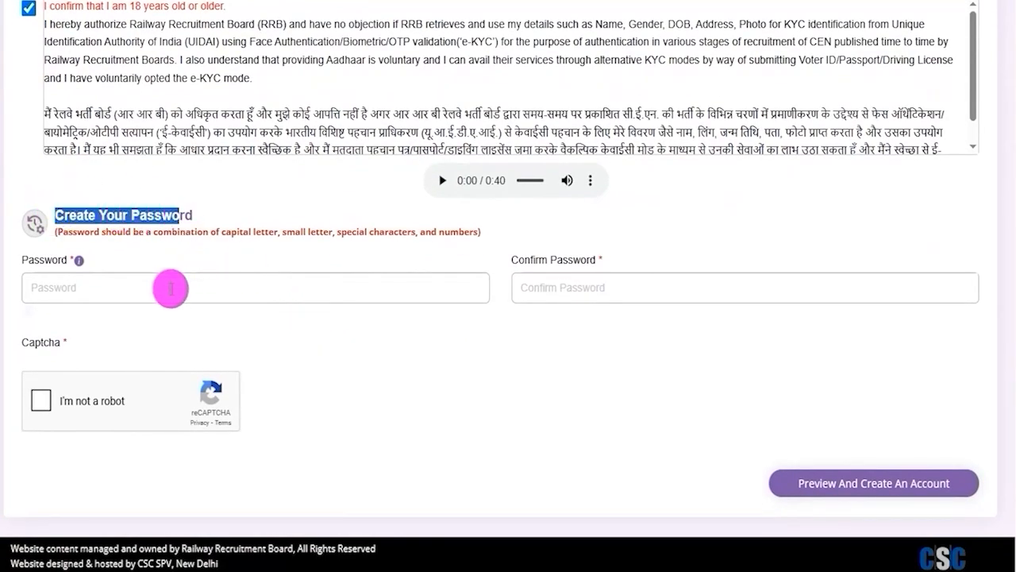
pyautogui.click(169, 288)
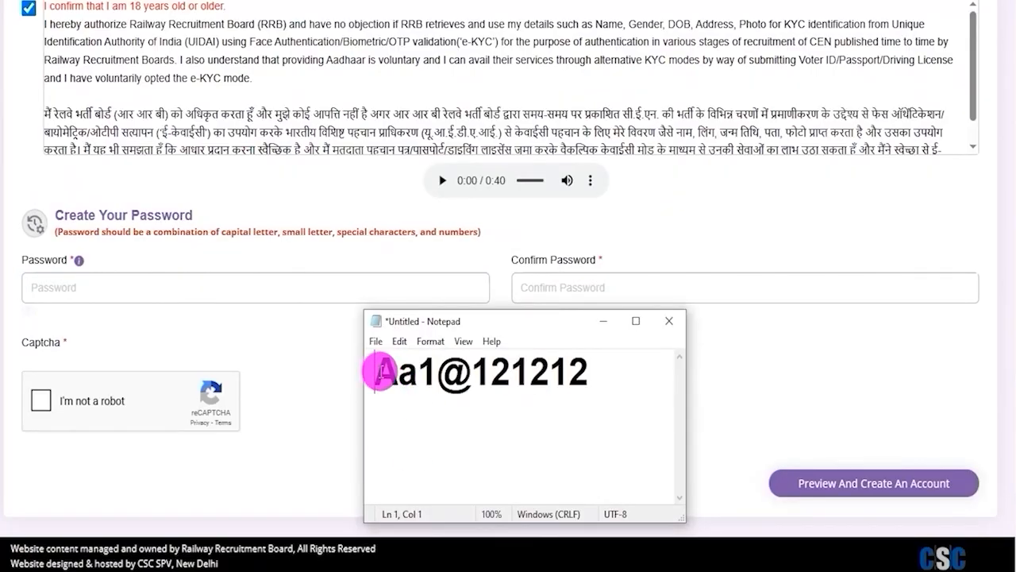
pyautogui.moveTo(377, 371); pyautogui.dragTo(457, 372)
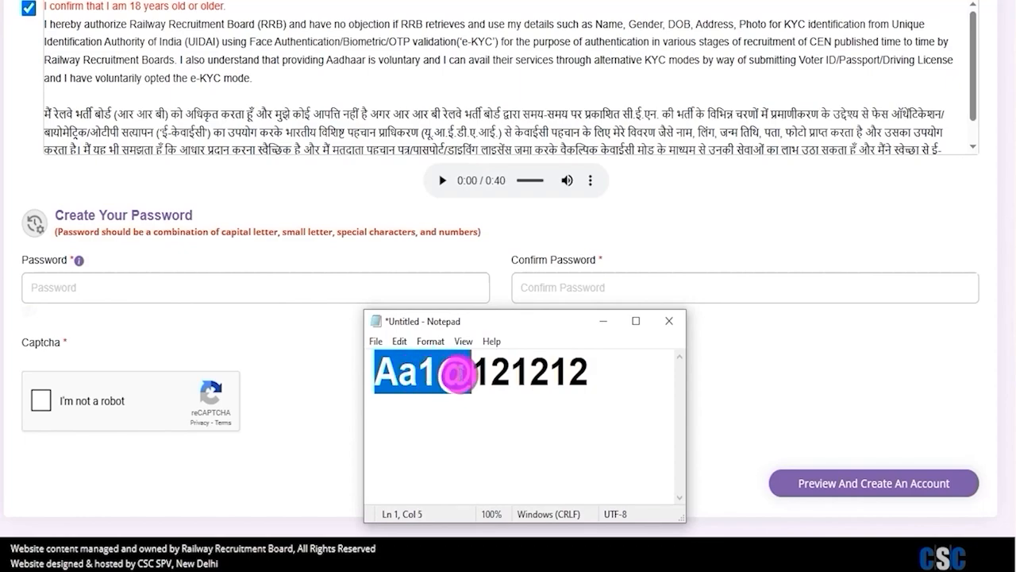
pyautogui.moveTo(482, 373); pyautogui.dragTo(582, 376)
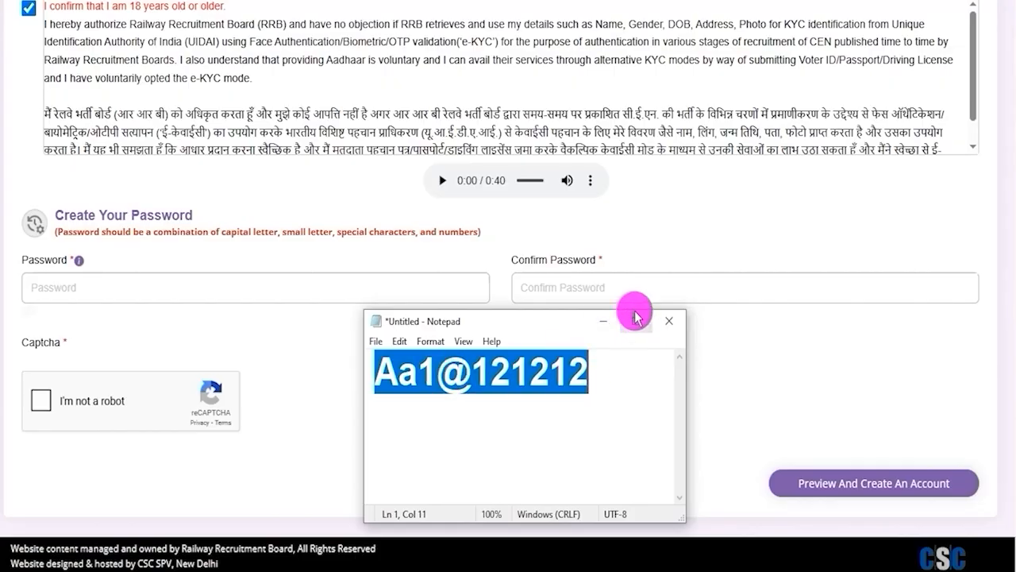
# Point out Confirm Password, complete the I'm not a robot captcha, and point an arrow at Preview And Create An Account
pyautogui.click(567, 288)
pyautogui.moveTo(521, 261); pyautogui.dragTo(558, 288)
pyautogui.click(558, 288)
pyautogui.click(43, 407)
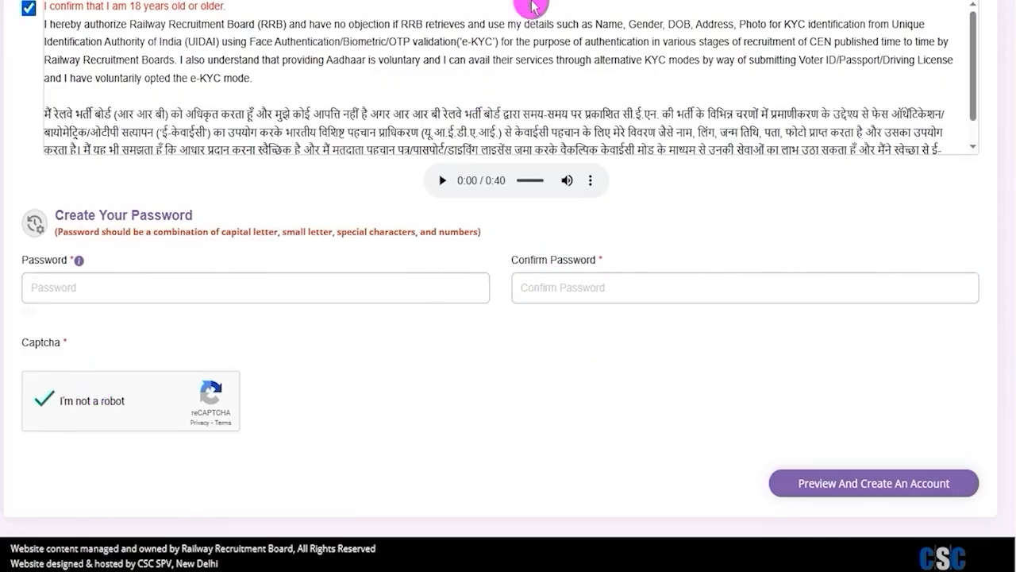
pyautogui.moveTo(449, 405); pyautogui.dragTo(766, 478)
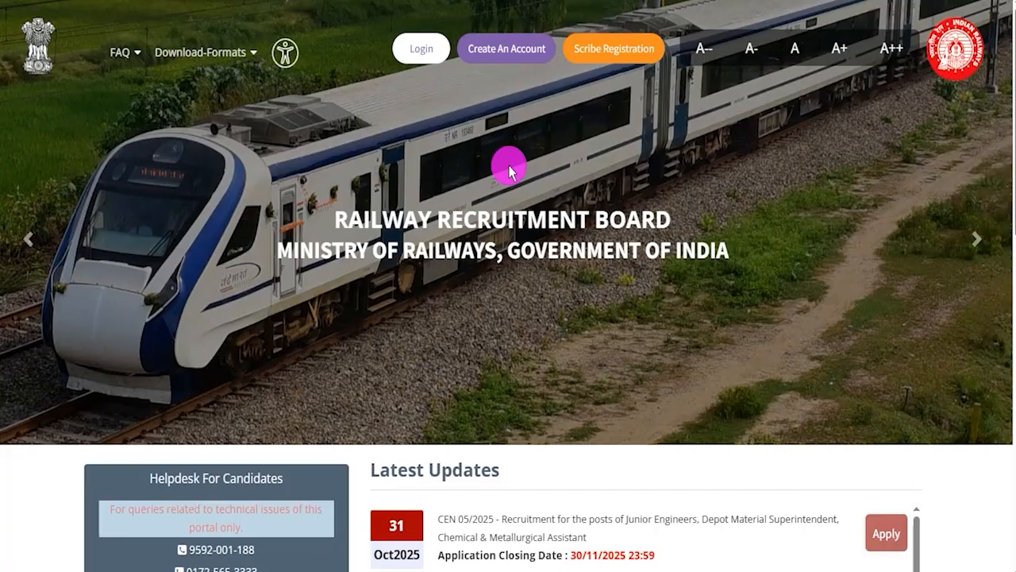
# Open the RRB login page from the portal home page and choose Login with RRB Account Credential
pyautogui.click(416, 55)
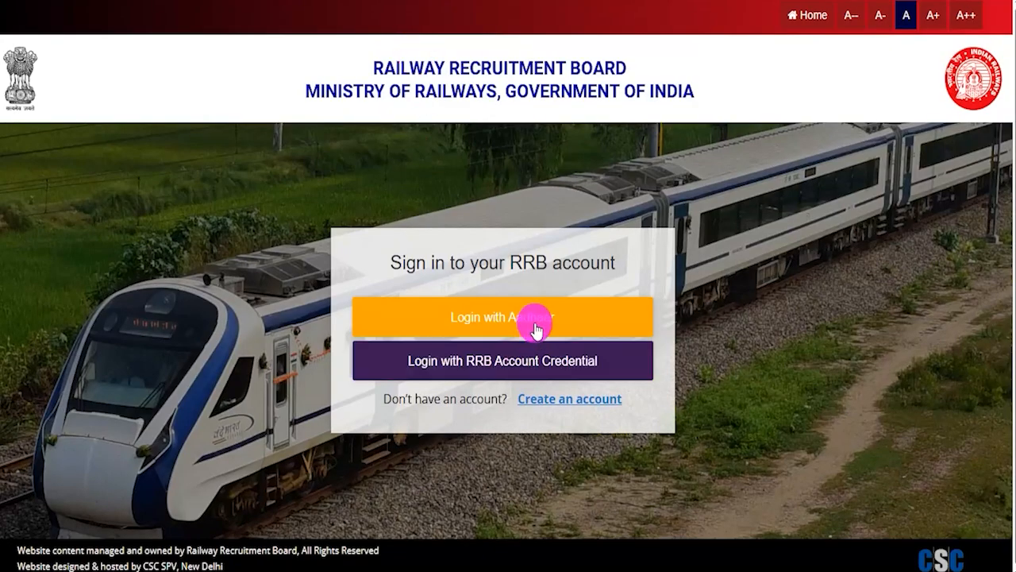
pyautogui.click(633, 372)
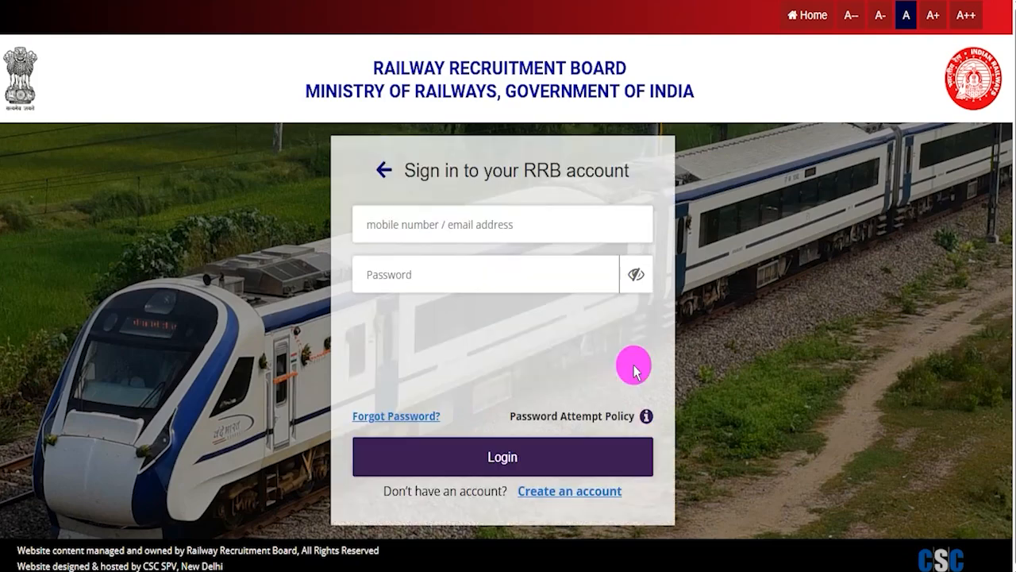
# Tick-mark the mobile number / email address field, the Password field and the captcha on the sign-in form, and point an arrow at Login
pyautogui.click(414, 222)
pyautogui.click(462, 71)
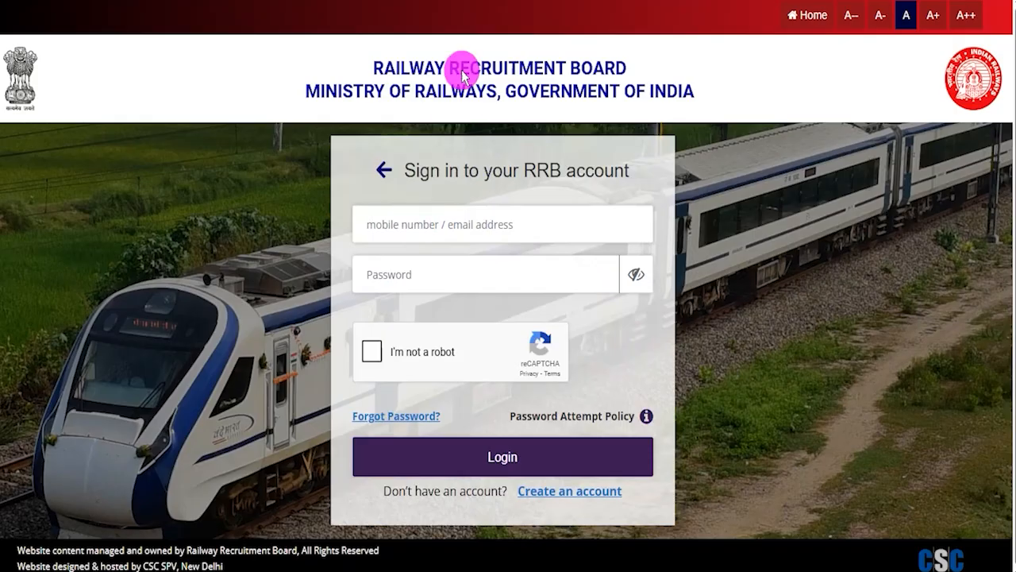
pyautogui.moveTo(521, 227); pyautogui.dragTo(553, 181)
pyautogui.moveTo(503, 277); pyautogui.dragTo(540, 247)
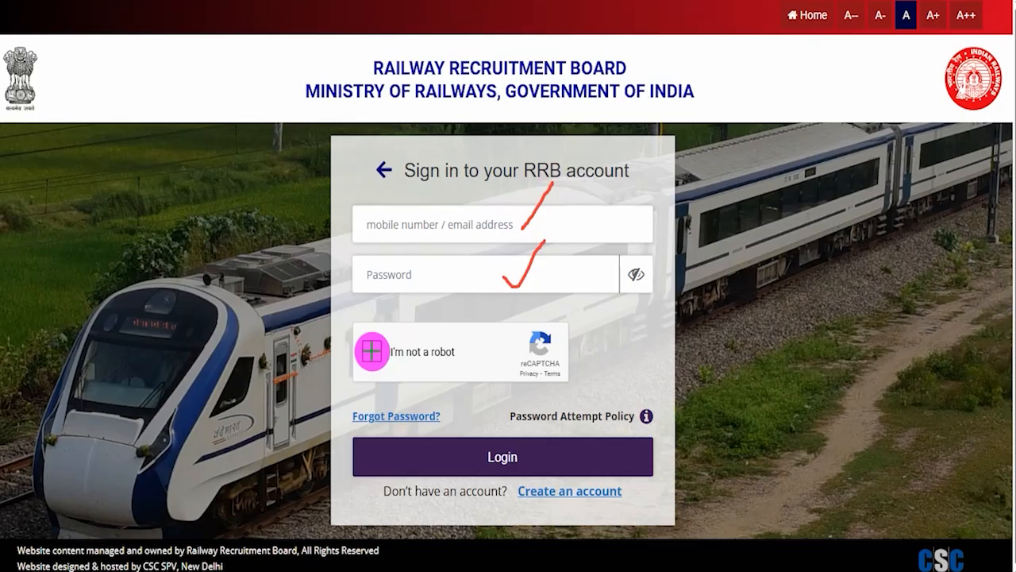
pyautogui.moveTo(372, 350); pyautogui.dragTo(400, 321)
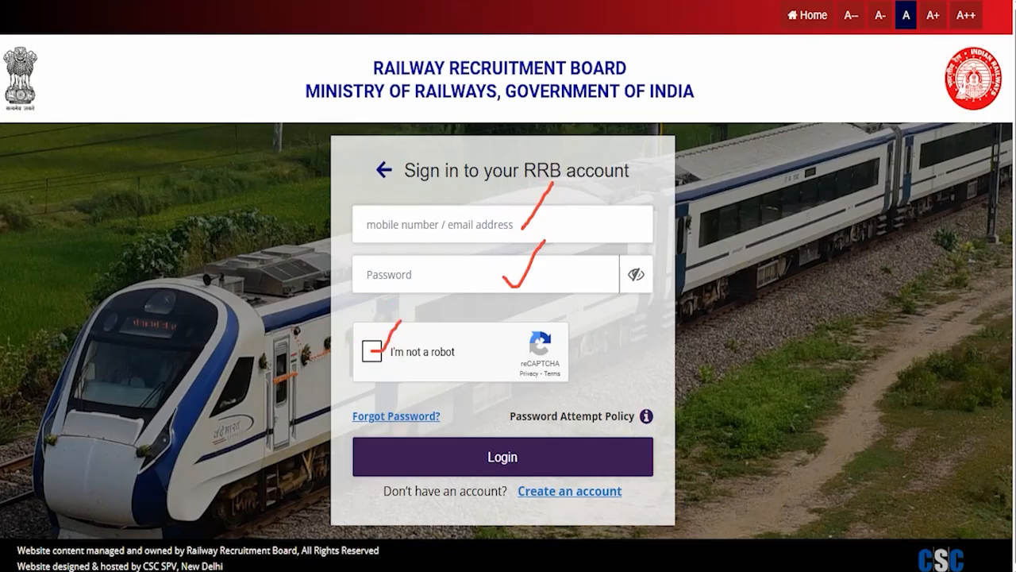
pyautogui.moveTo(869, 257); pyautogui.dragTo(642, 435)
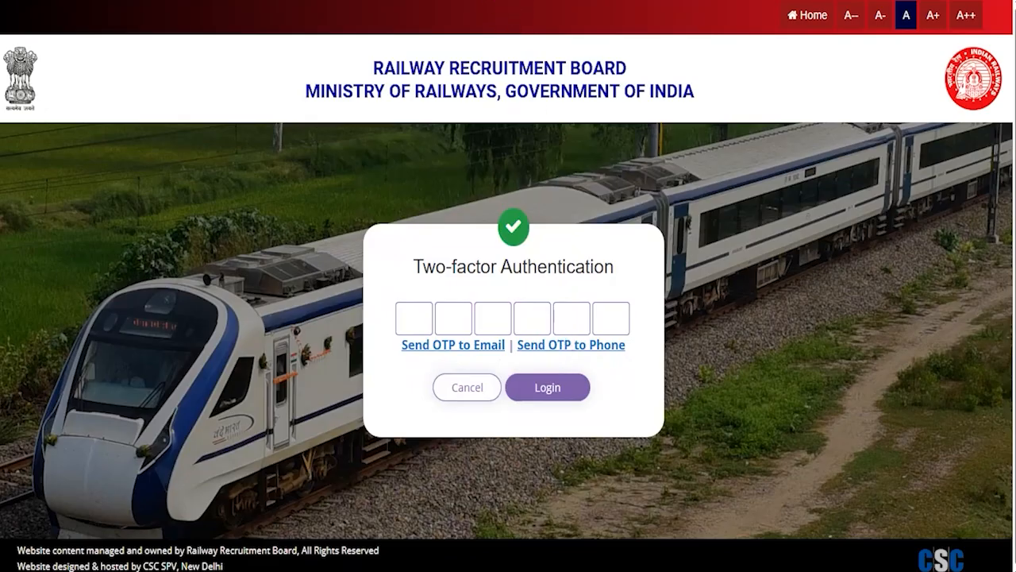
# Tick-mark both OTP delivery options, underline the six OTP boxes, point an arrow at Login, and log in through Two-factor Authentication
pyautogui.moveTo(386, 363)
pyautogui.mouseDown()
pyautogui.moveTo(404, 344)
pyautogui.moveTo(419, 347)
pyautogui.mouseUp()
pyautogui.moveTo(627, 351); pyautogui.dragTo(653, 322)
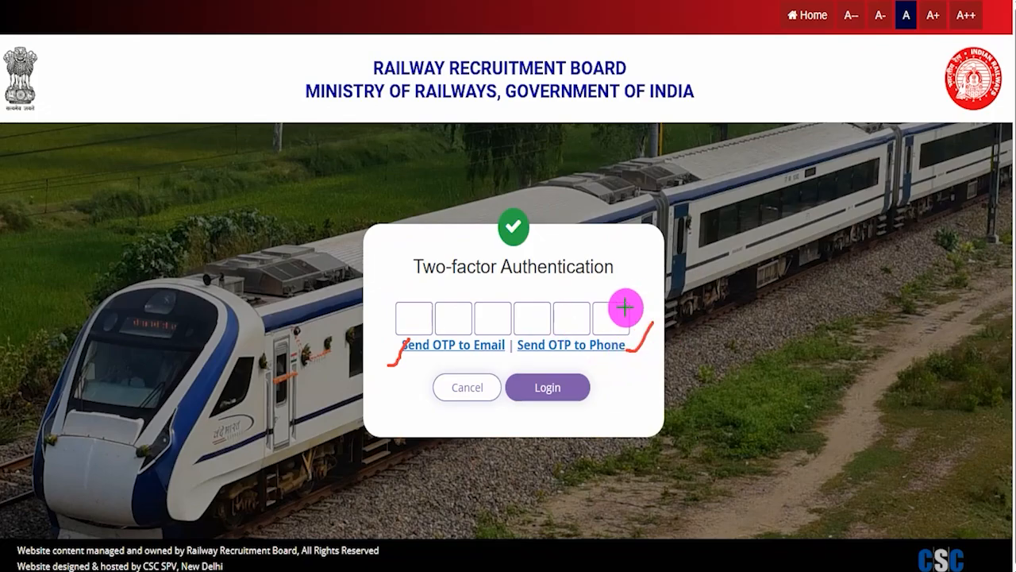
pyautogui.moveTo(409, 323); pyautogui.dragTo(422, 323)
pyautogui.moveTo(448, 324); pyautogui.dragTo(612, 317)
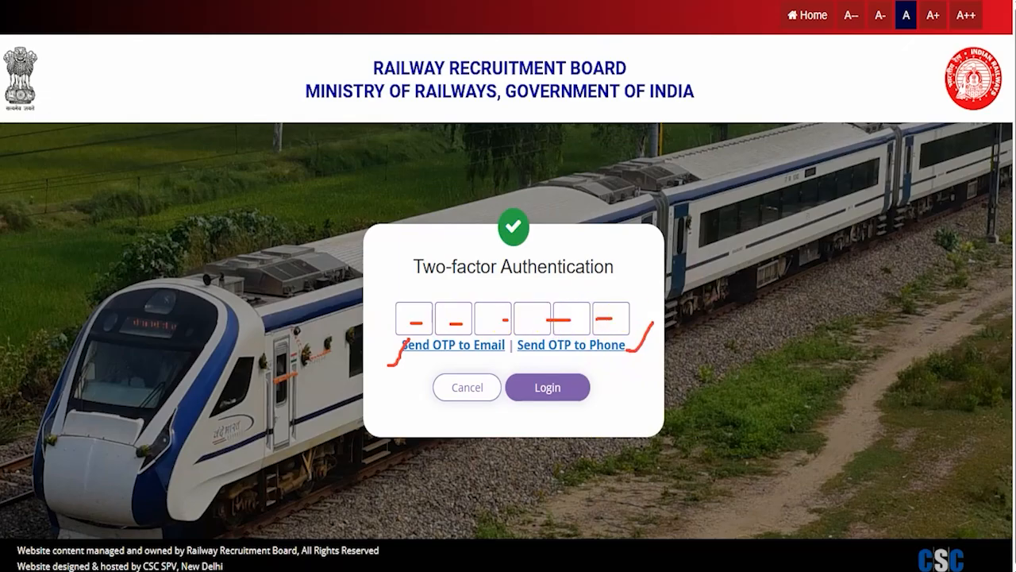
pyautogui.moveTo(862, 365); pyautogui.dragTo(605, 389)
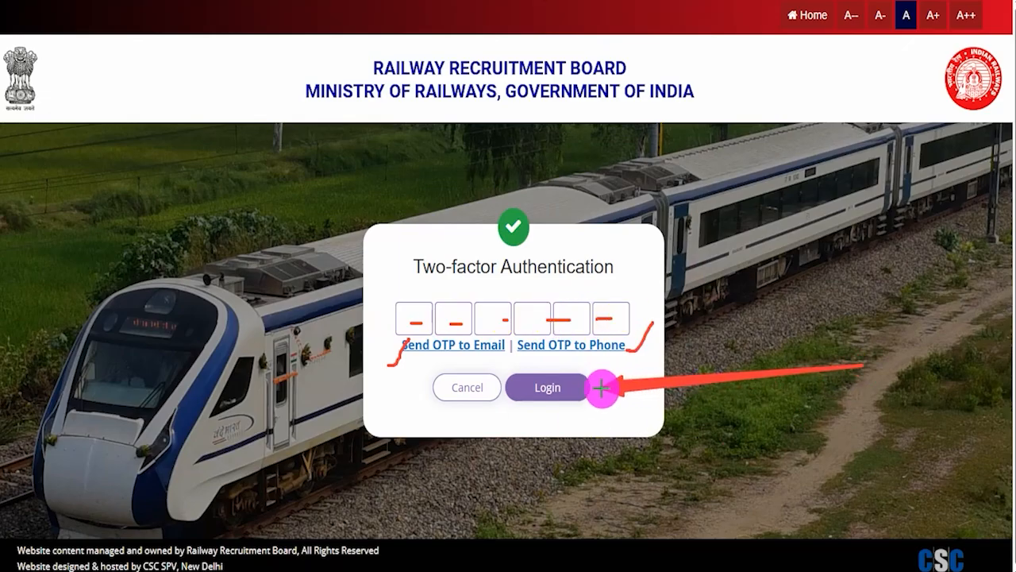
pyautogui.click(587, 387)
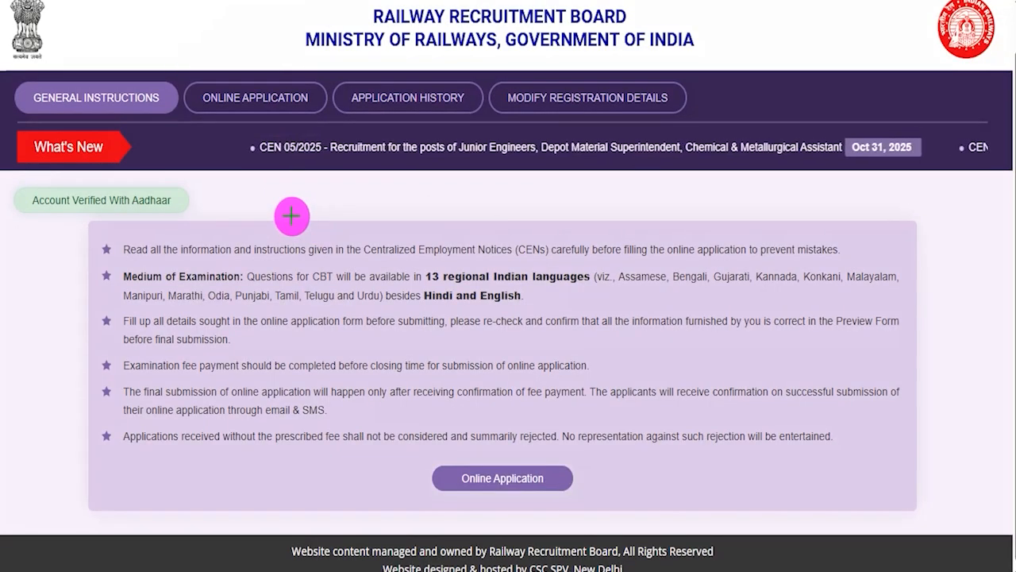
# Point an arrow at the Online Application section, box the link to it below the general instructions, and open it
pyautogui.moveTo(315, 272); pyautogui.dragTo(287, 118)
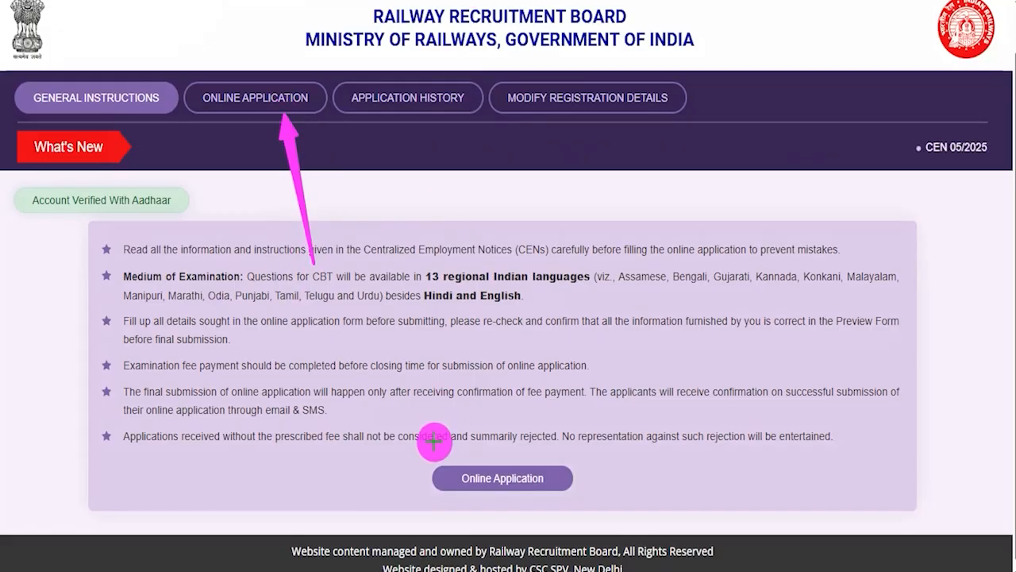
pyautogui.moveTo(403, 452)
pyautogui.mouseDown()
pyautogui.moveTo(554, 481)
pyautogui.moveTo(601, 503)
pyautogui.mouseUp()
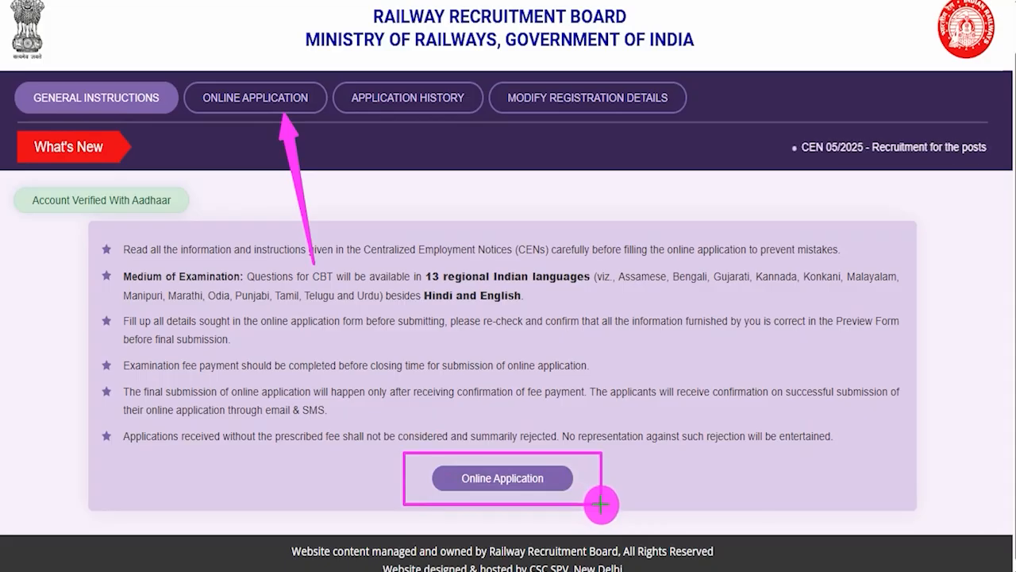
pyautogui.click(565, 482)
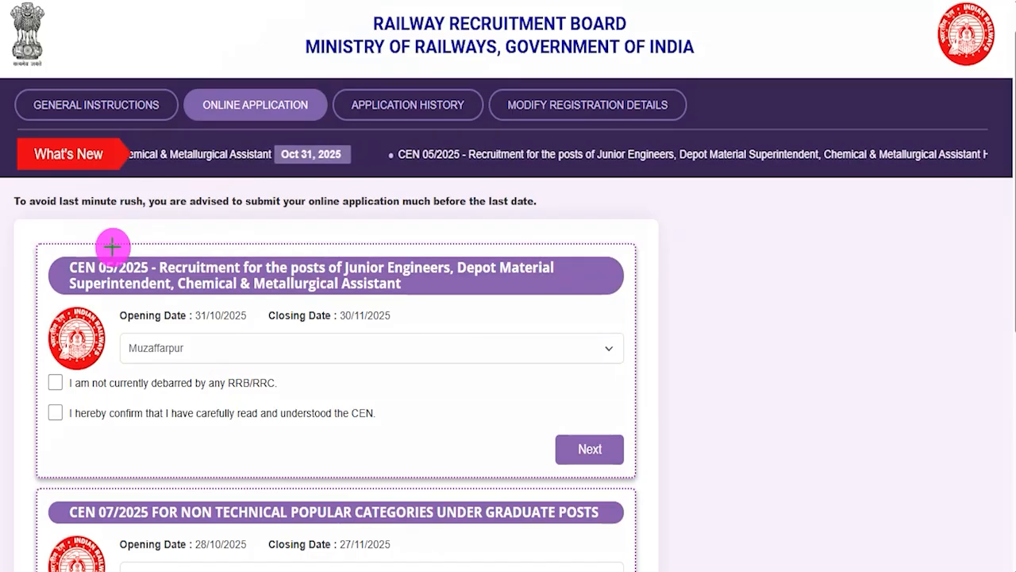
# Tick-mark the CEN 05/2025 number and the Junior Engineers title, and draw a box around that recruitment's card
pyautogui.moveTo(114, 256); pyautogui.dragTo(147, 221)
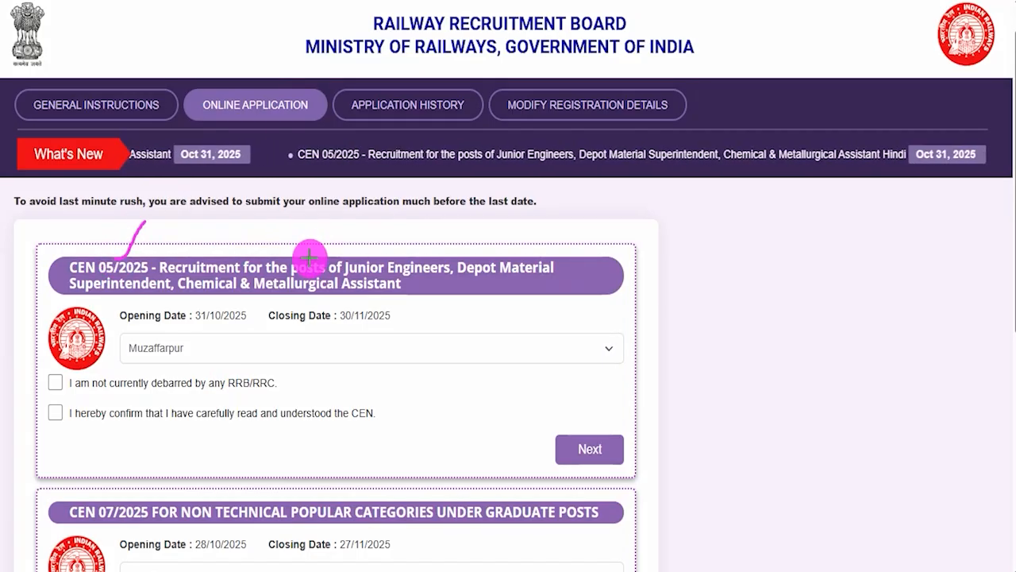
pyautogui.moveTo(352, 257); pyautogui.dragTo(402, 211)
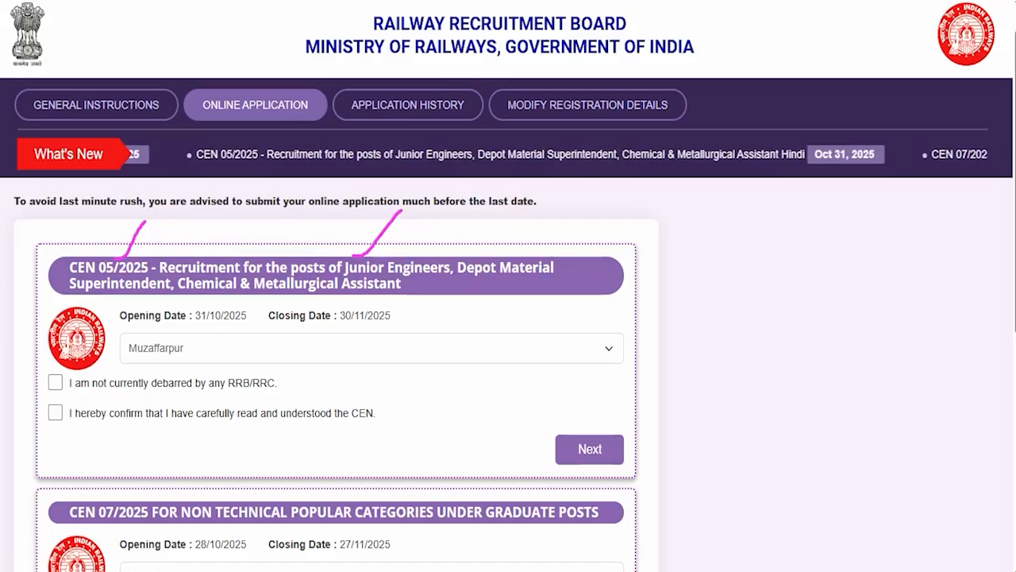
pyautogui.moveTo(15, 219)
pyautogui.mouseDown()
pyautogui.moveTo(590, 297)
pyautogui.moveTo(653, 461)
pyautogui.mouseUp()
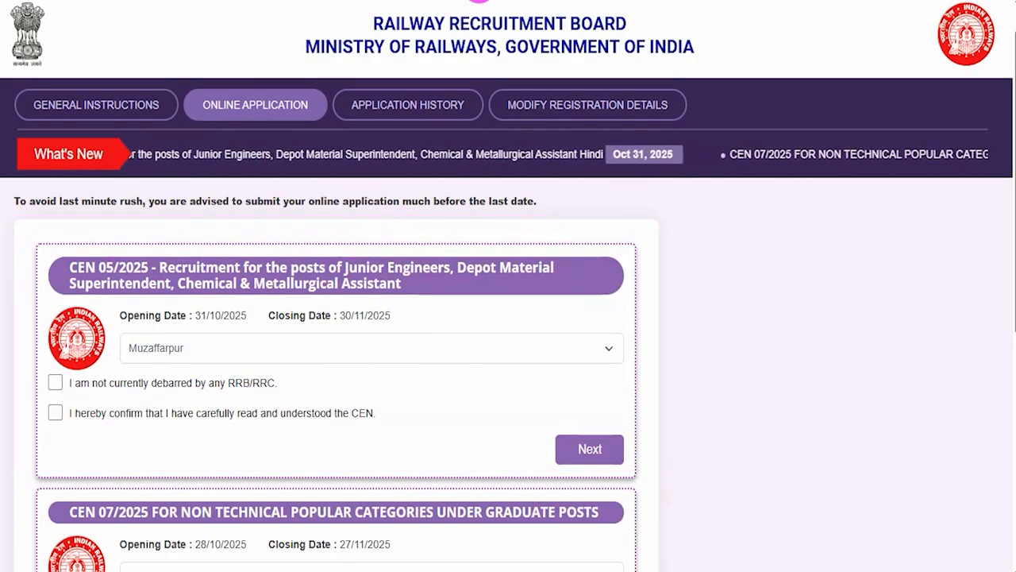
# Choose Chandigarh as the RRB for CEN 05/2025, accept both declarations, and point an arrow at Next
pyautogui.click(222, 343)
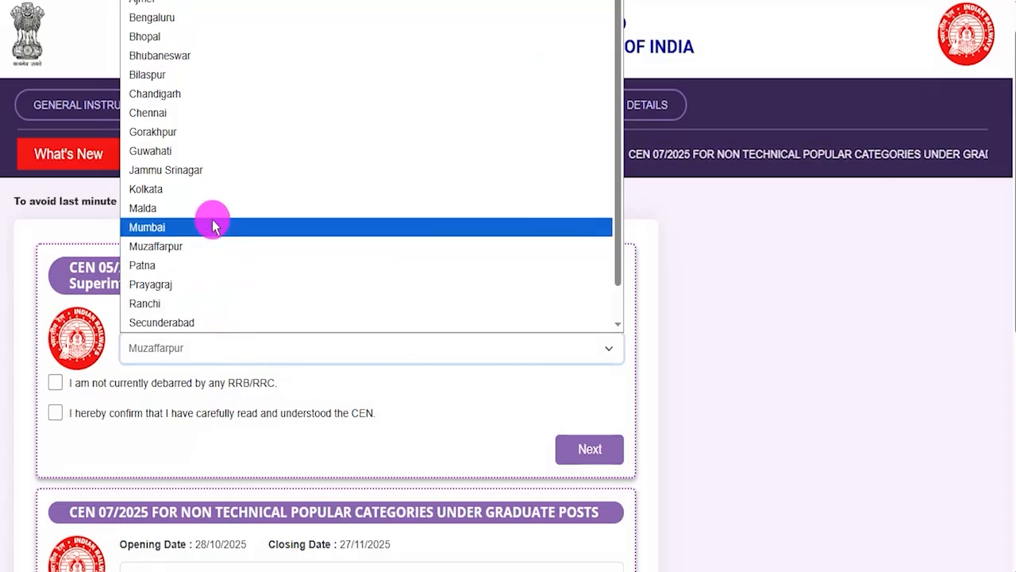
pyautogui.click(177, 94)
pyautogui.click(56, 384)
pyautogui.click(55, 413)
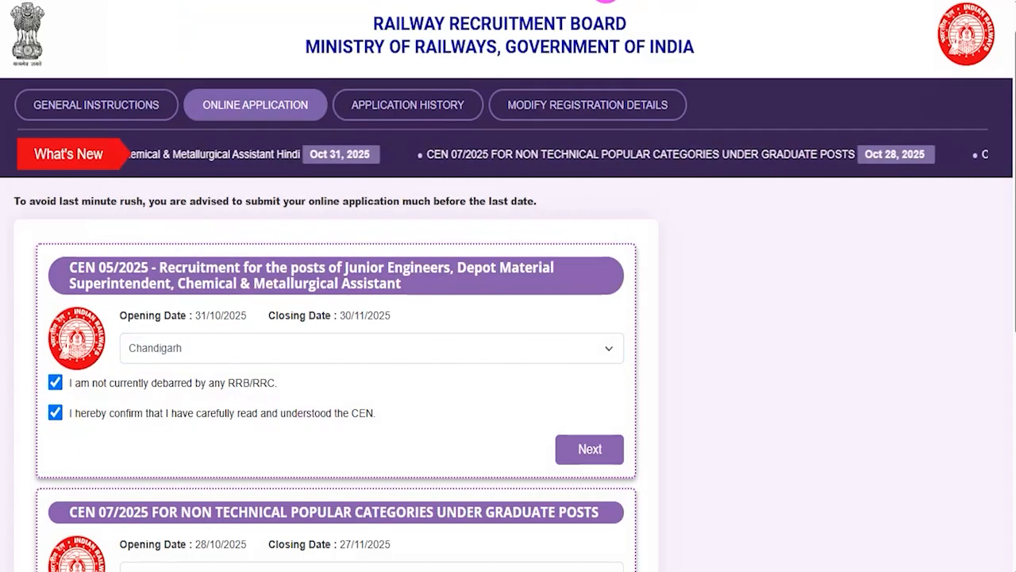
pyautogui.moveTo(771, 285); pyautogui.dragTo(637, 423)
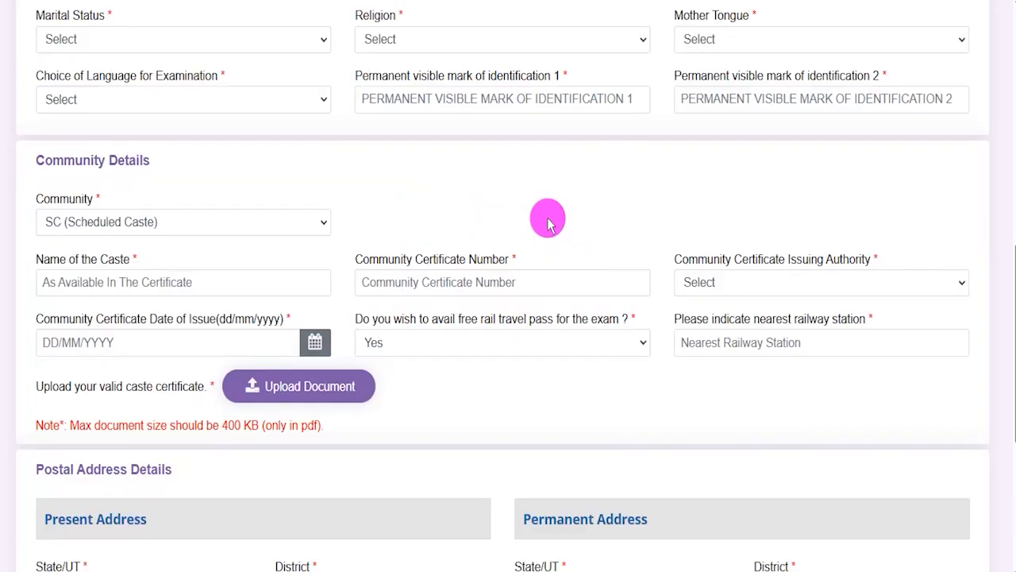
# Set the marital status to Unmarried, religion to Hindu, and both mother tongue and examination language to Hindi
pyautogui.click(211, 37)
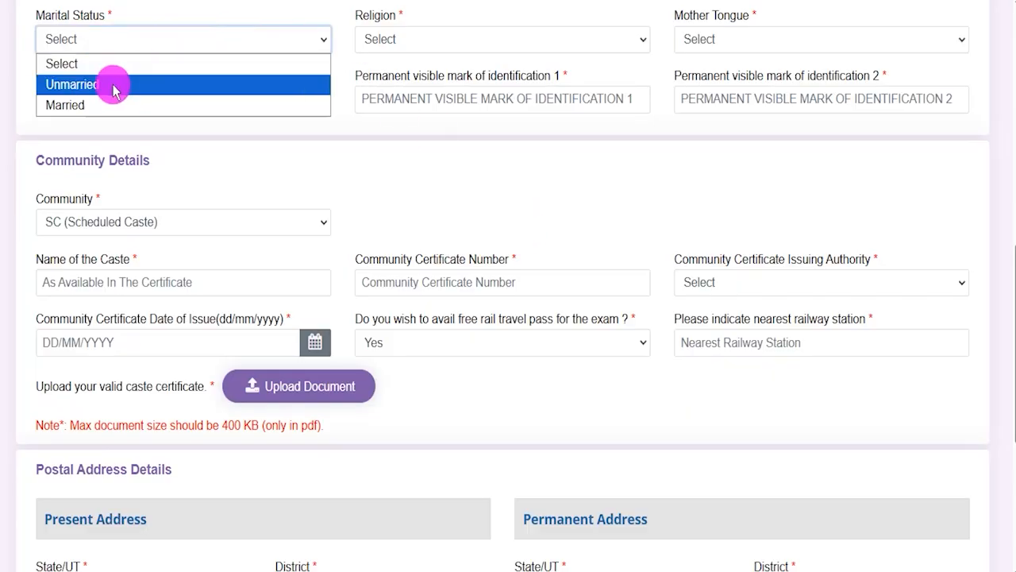
pyautogui.click(87, 84)
pyautogui.click(405, 39)
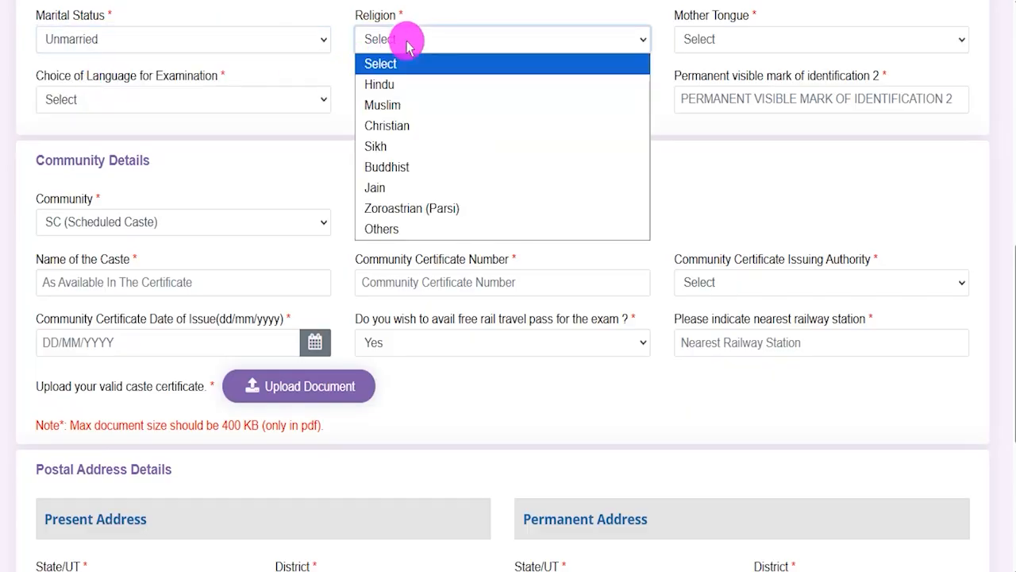
pyautogui.click(393, 83)
pyautogui.click(743, 39)
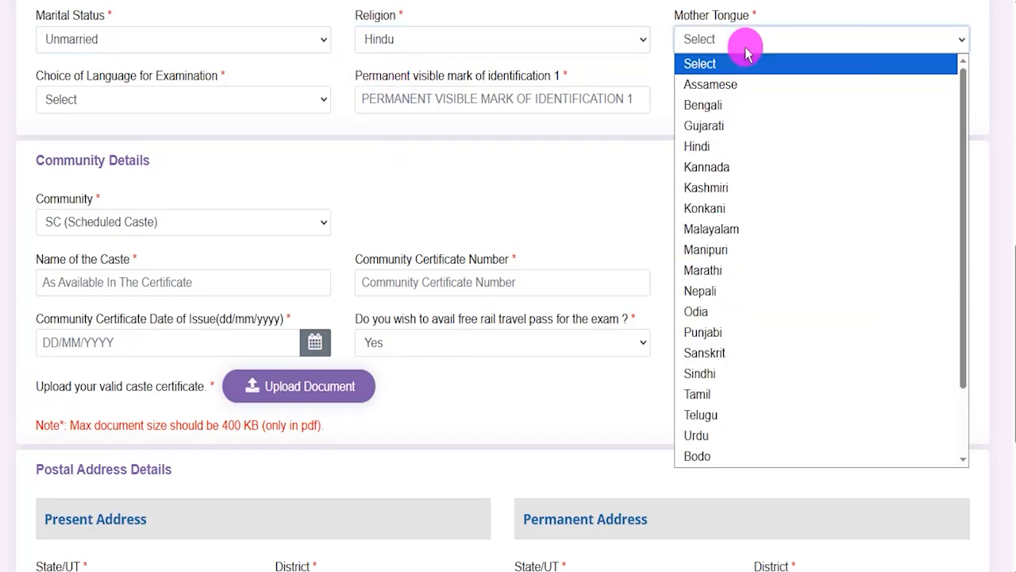
pyautogui.click(711, 146)
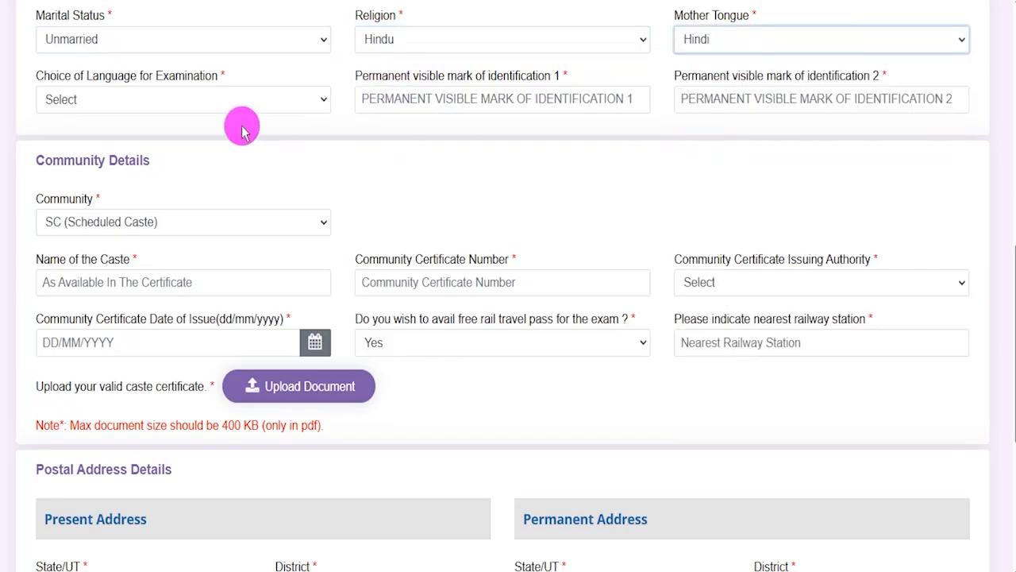
pyautogui.click(190, 105)
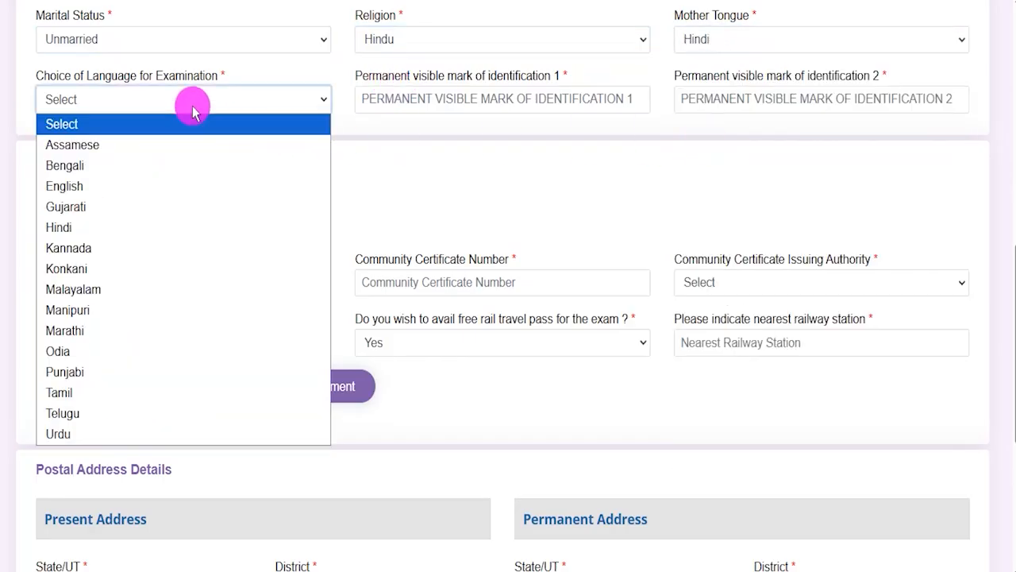
pyautogui.click(71, 227)
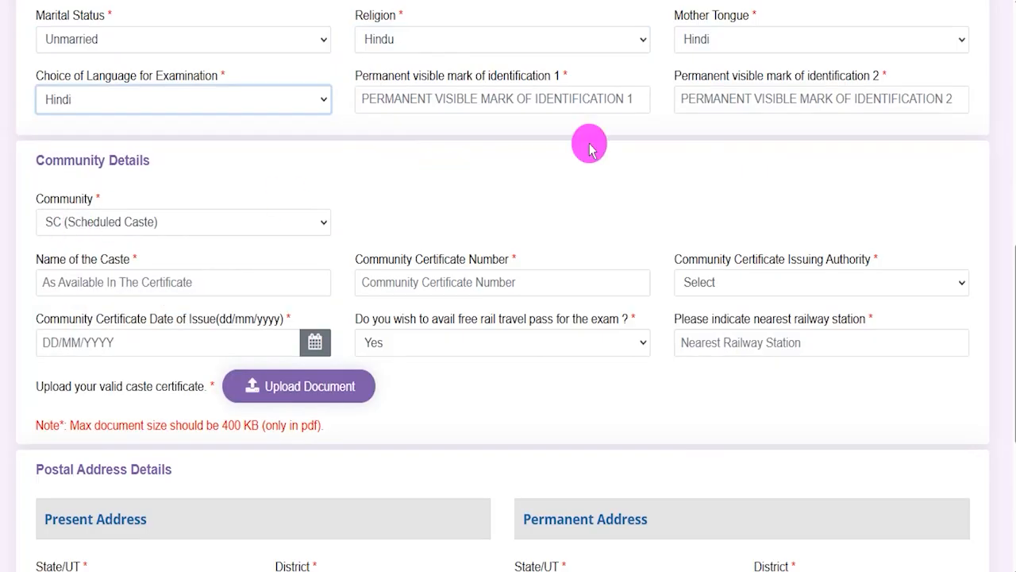
# Enter LEG and NECK as the two permanent visible marks of identification
pyautogui.click(536, 99)
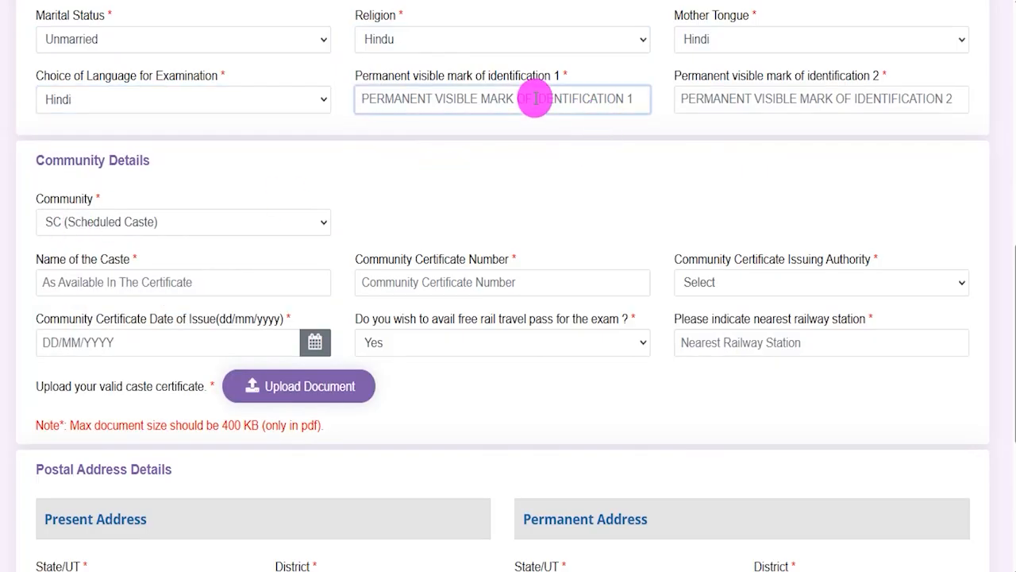
pyautogui.write('LEG')
pyautogui.click(727, 100)
pyautogui.write('NECK')
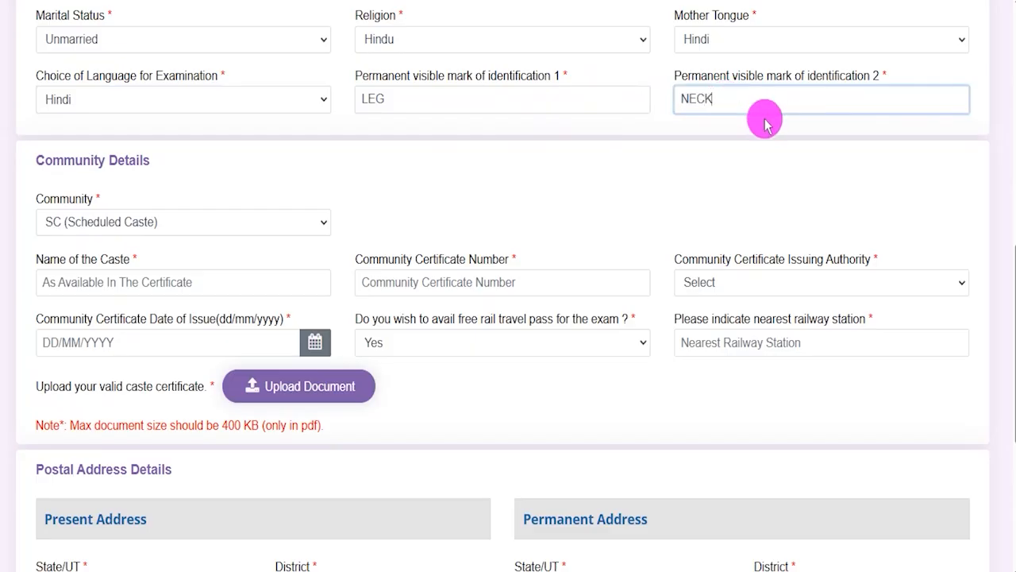
pyautogui.click(674, 158)
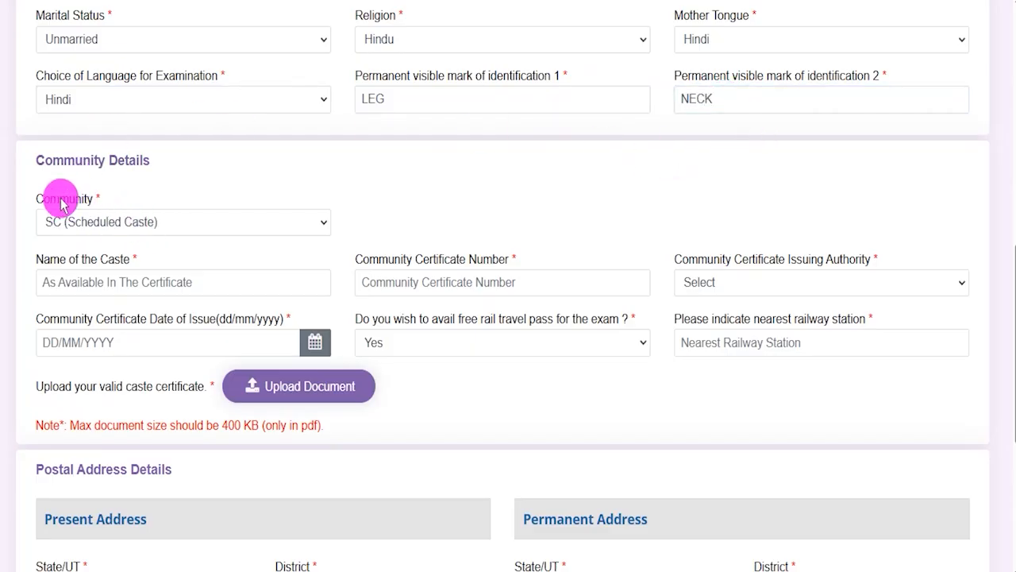
# Choose SC (Scheduled Caste) as the community and point out the Name of the Caste field
pyautogui.moveTo(38, 198); pyautogui.dragTo(73, 199)
pyautogui.click(142, 222)
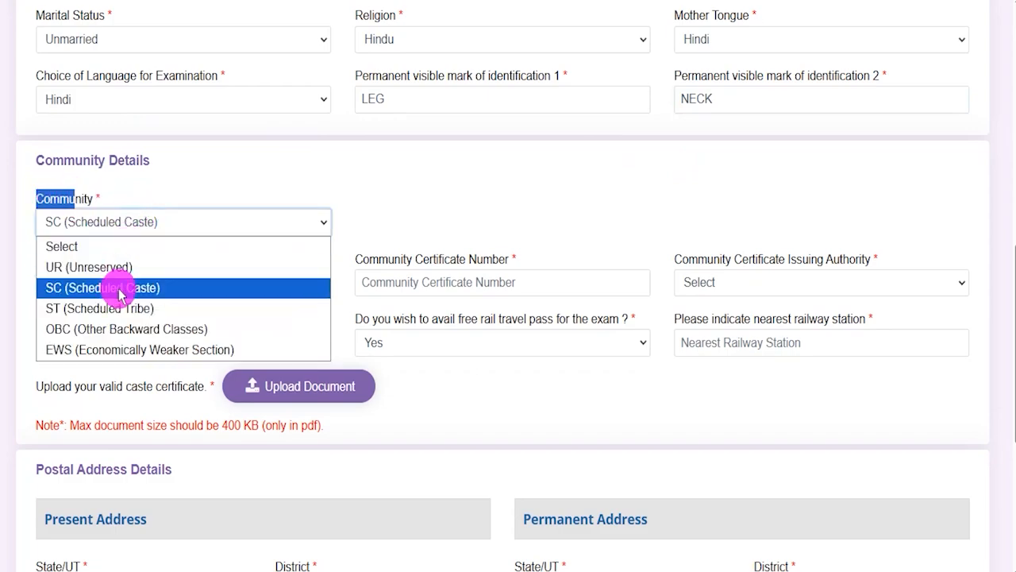
pyautogui.click(253, 287)
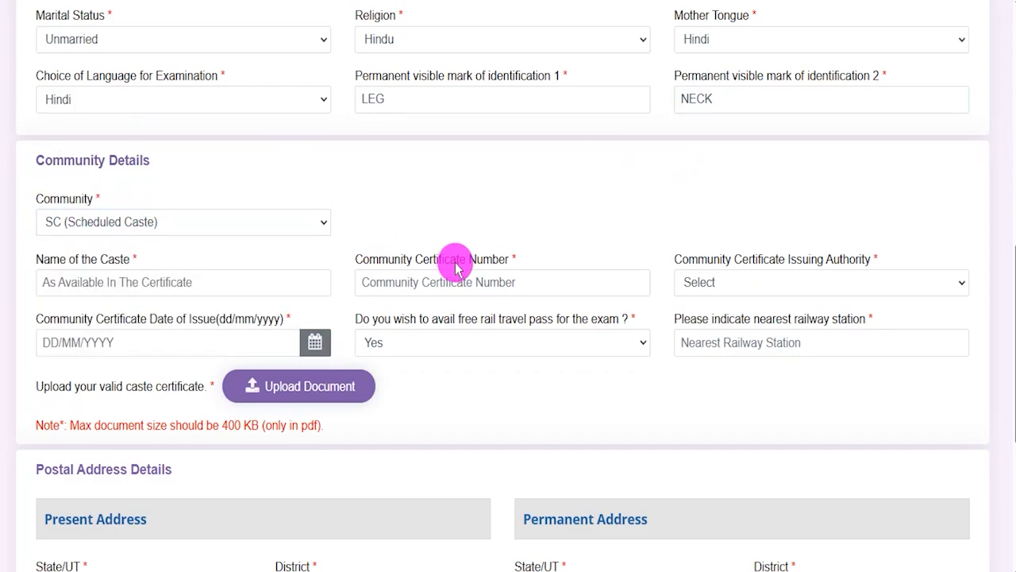
pyautogui.moveTo(45, 256); pyautogui.dragTo(141, 273)
pyautogui.click(145, 282)
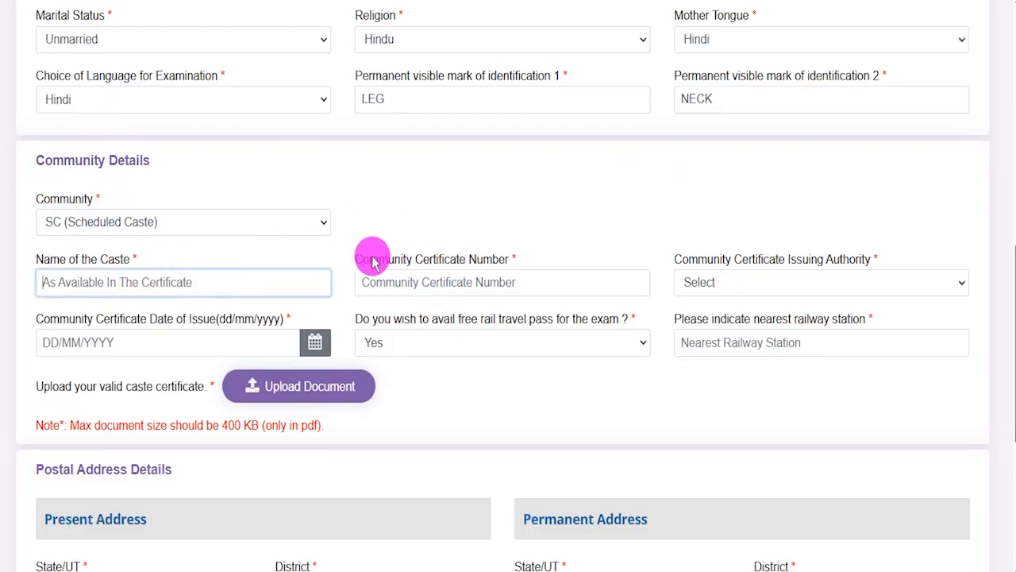
# Point out the Community Certificate Number field and view the options for Community Certificate Issuing Authority
pyautogui.moveTo(370, 256); pyautogui.dragTo(487, 281)
pyautogui.click(577, 290)
pyautogui.click(853, 281)
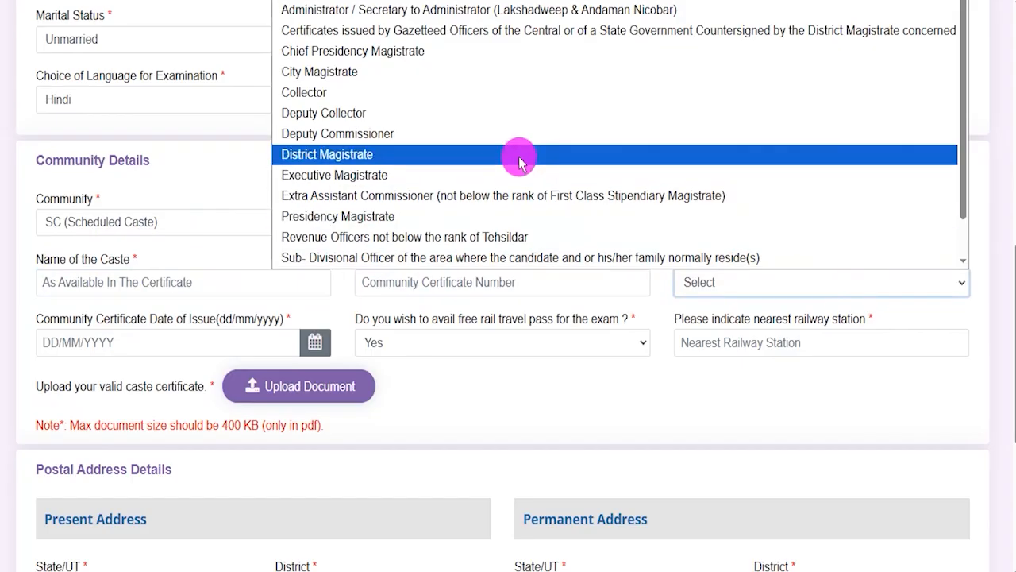
pyautogui.click(703, 397)
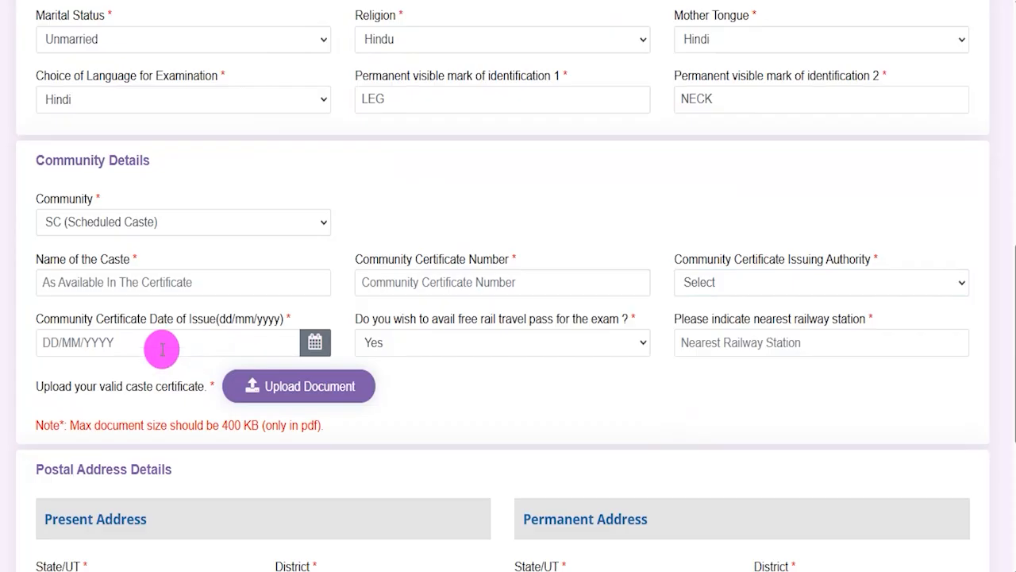
# View the certificate issue date calendar and the free rail travel pass options, and point out the nearest railway station field
pyautogui.click(317, 345)
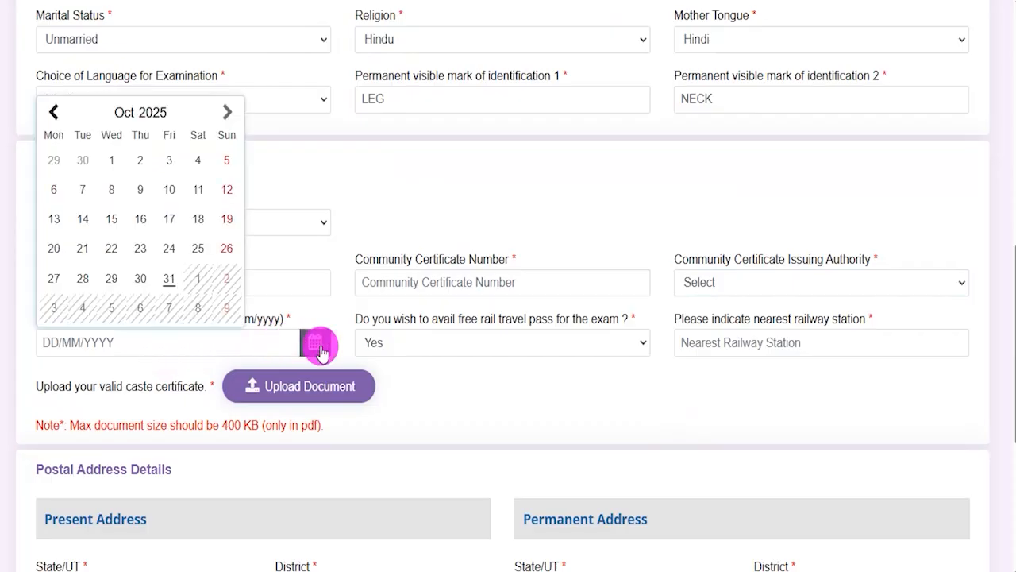
pyautogui.click(458, 381)
pyautogui.click(483, 347)
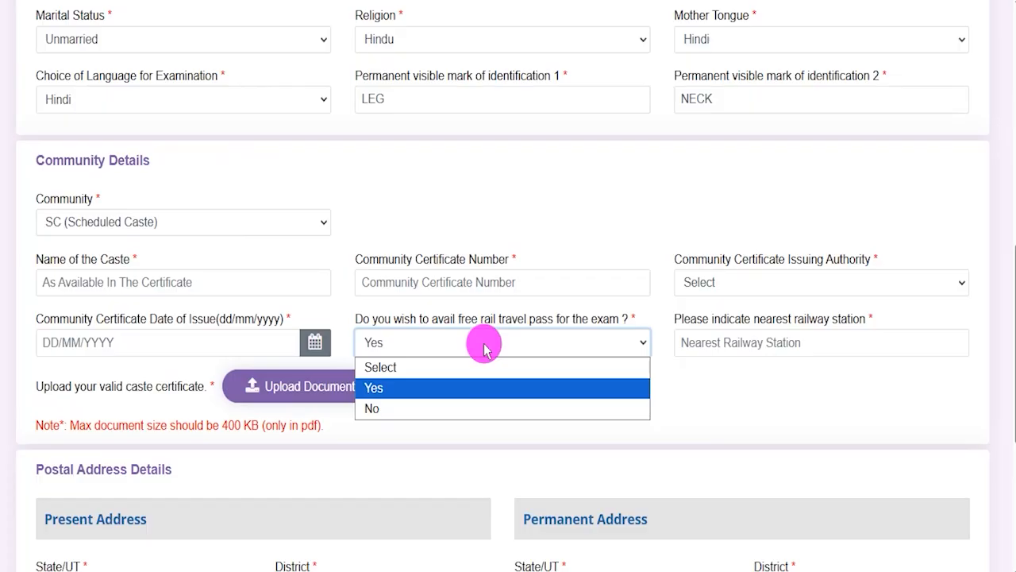
pyautogui.click(691, 386)
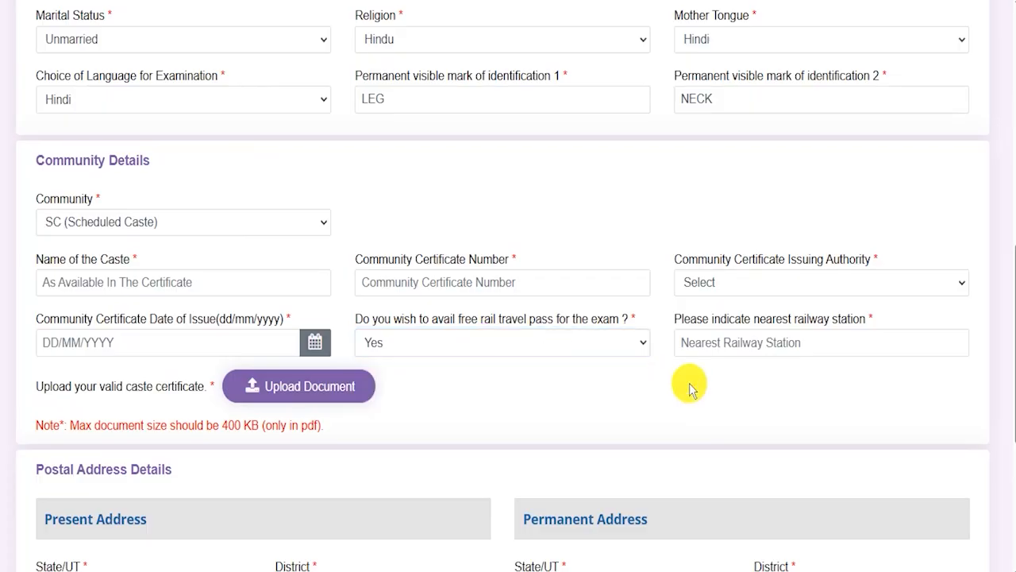
pyautogui.moveTo(696, 318); pyautogui.dragTo(774, 333)
pyautogui.click(738, 341)
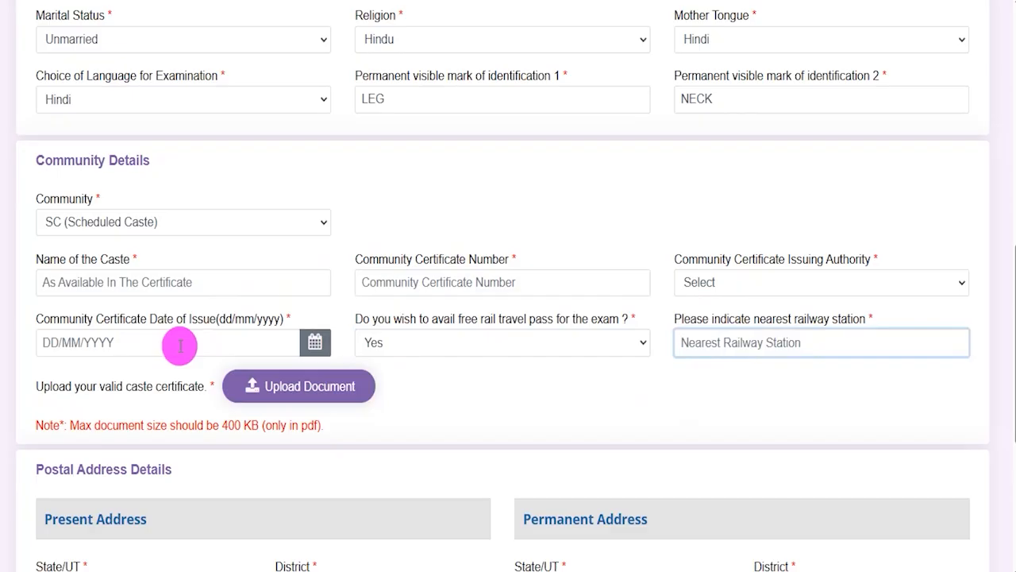
# Highlight the caste certificate upload label, tick-mark Upload Document, and underline the 400 KB and pdf requirements in the note
pyautogui.moveTo(52, 386); pyautogui.dragTo(103, 391)
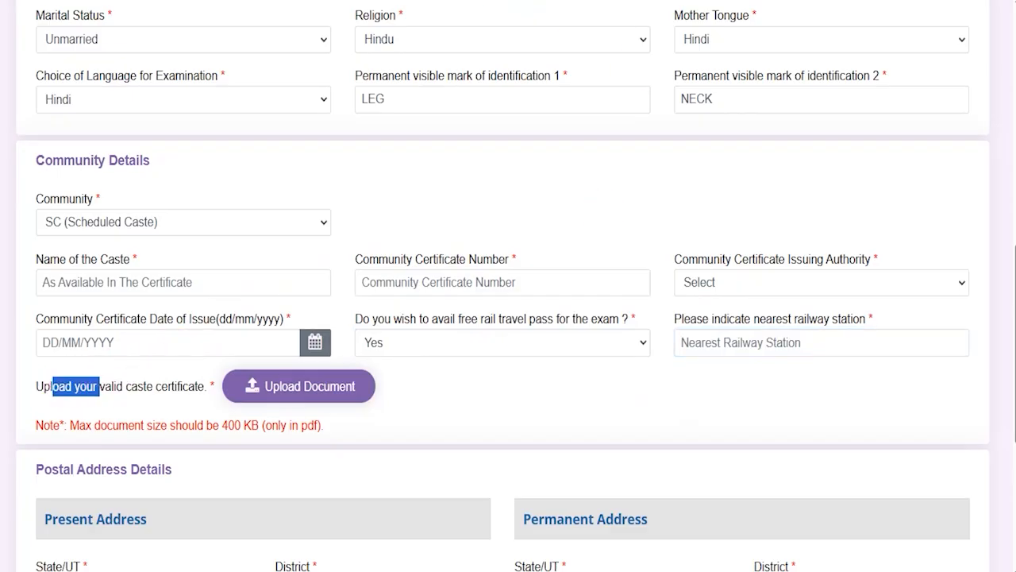
pyautogui.moveTo(374, 386); pyautogui.dragTo(403, 362)
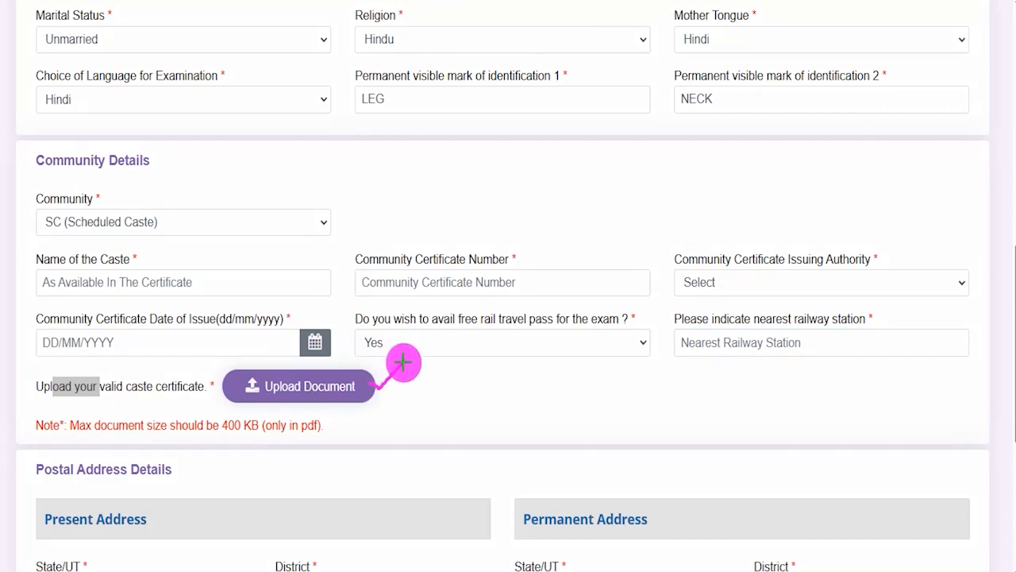
pyautogui.moveTo(212, 434); pyautogui.dragTo(334, 434)
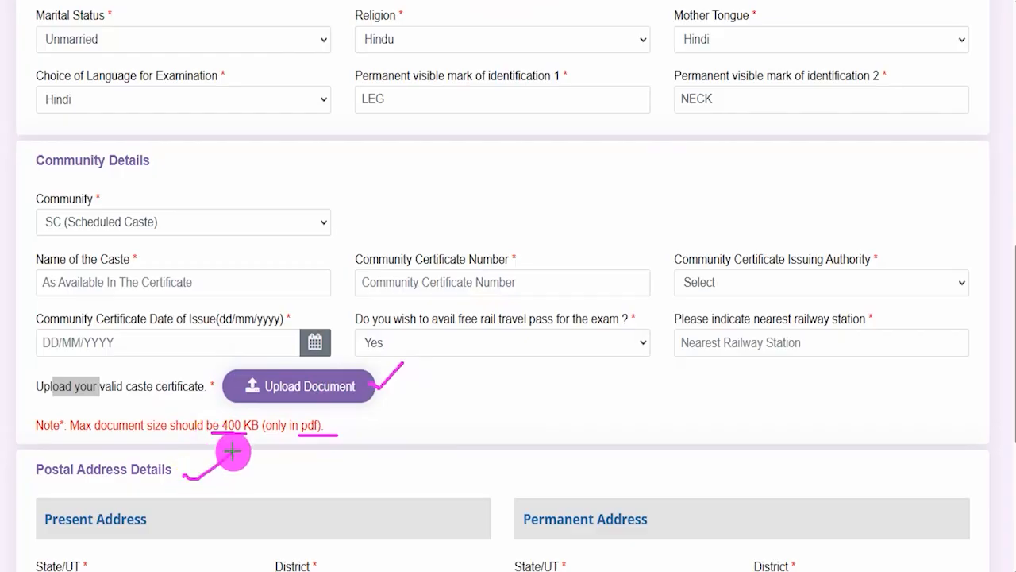
# Tick-mark the Present Address heading and underline its state, district, address, nearest city and pincode fields
pyautogui.scroll(-4, 338, 199)
pyautogui.moveTo(150, 203); pyautogui.dragTo(184, 179)
pyautogui.moveTo(156, 260); pyautogui.dragTo(190, 260)
pyautogui.moveTo(364, 262); pyautogui.dragTo(385, 261)
pyautogui.moveTo(157, 332); pyautogui.dragTo(241, 334)
pyautogui.moveTo(179, 383); pyautogui.dragTo(212, 384)
pyautogui.moveTo(364, 390); pyautogui.dragTo(402, 391)
# Tick-mark the Permanent Address heading and mark its state, nearest city and pincode fields
pyautogui.moveTo(649, 203); pyautogui.dragTo(675, 179)
pyautogui.moveTo(635, 270); pyautogui.dragTo(697, 276)
pyautogui.moveTo(596, 333); pyautogui.dragTo(633, 332)
pyautogui.moveTo(808, 388); pyautogui.dragTo(849, 386)
pyautogui.moveTo(686, 203); pyautogui.dragTo(705, 169)
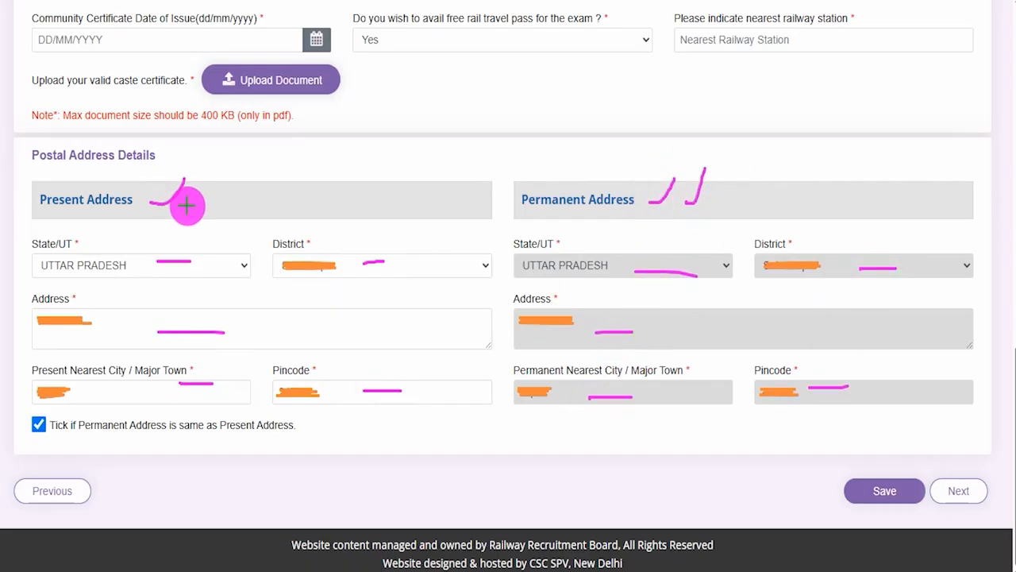
# Tick-mark the Present Address heading, same-address checkbox and Permanent Address heading, and mark the permanent address and nearest city fields
pyautogui.moveTo(187, 205); pyautogui.dragTo(224, 164)
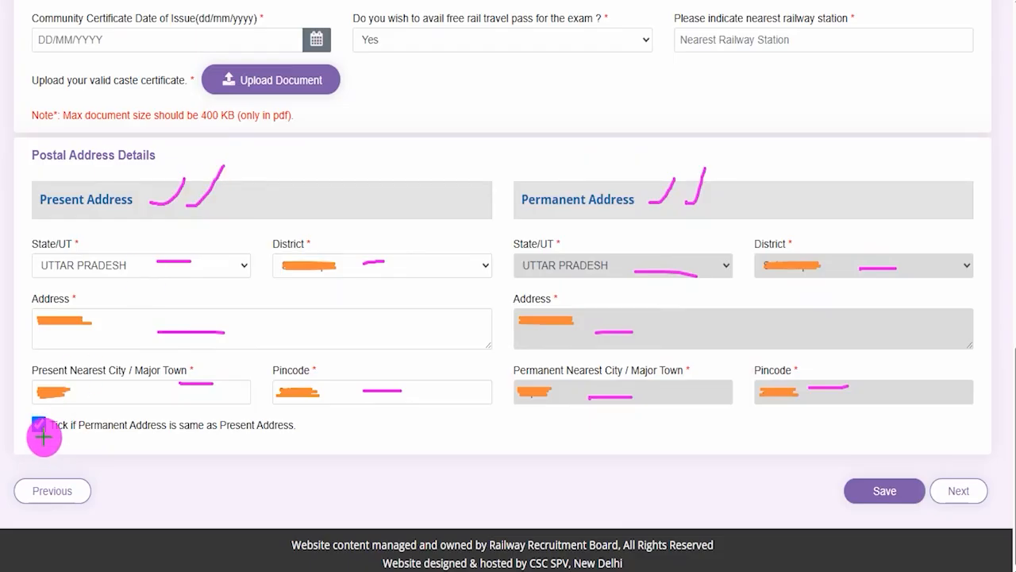
pyautogui.moveTo(46, 433); pyautogui.dragTo(79, 386)
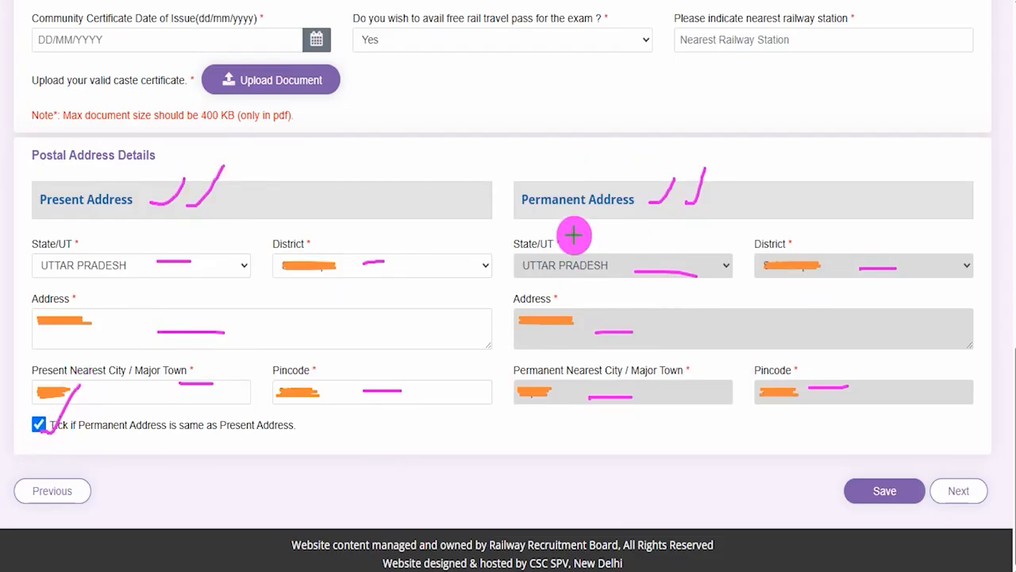
pyautogui.moveTo(561, 213); pyautogui.dragTo(600, 181)
pyautogui.moveTo(129, 190); pyautogui.dragTo(184, 161)
pyautogui.moveTo(549, 340); pyautogui.dragTo(603, 349)
pyautogui.moveTo(751, 343); pyautogui.dragTo(766, 339)
pyautogui.moveTo(675, 405); pyautogui.dragTo(693, 402)
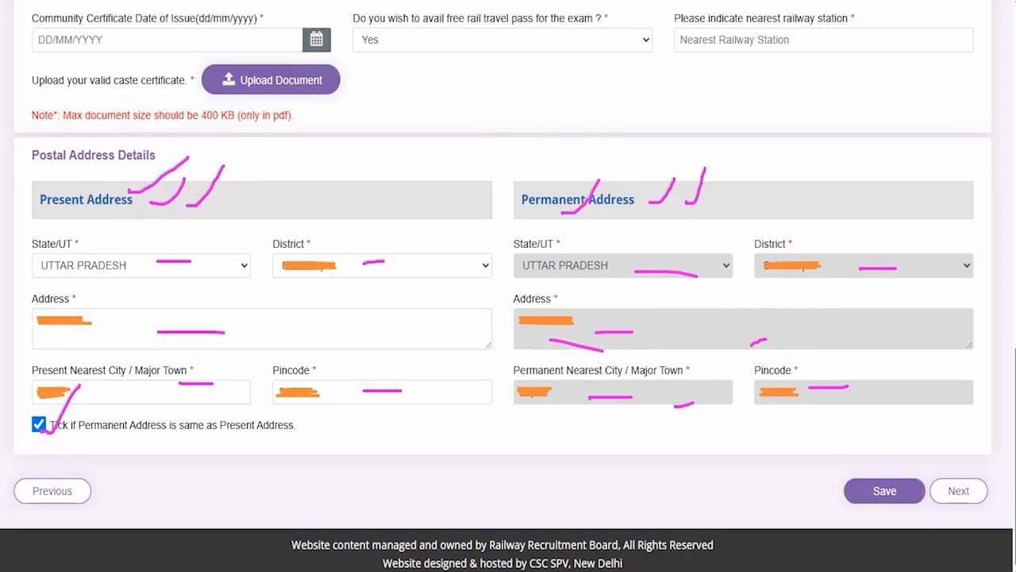
# Draw arrows pointing to the Save and Next buttons below the postal address section
pyautogui.moveTo(576, 482); pyautogui.dragTo(828, 489)
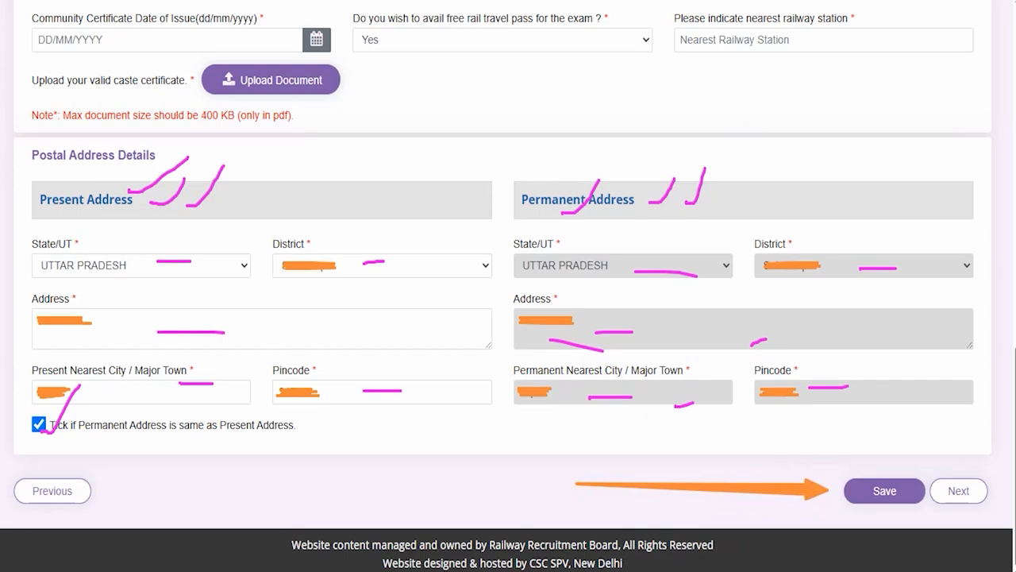
pyautogui.moveTo(954, 308); pyautogui.dragTo(961, 422)
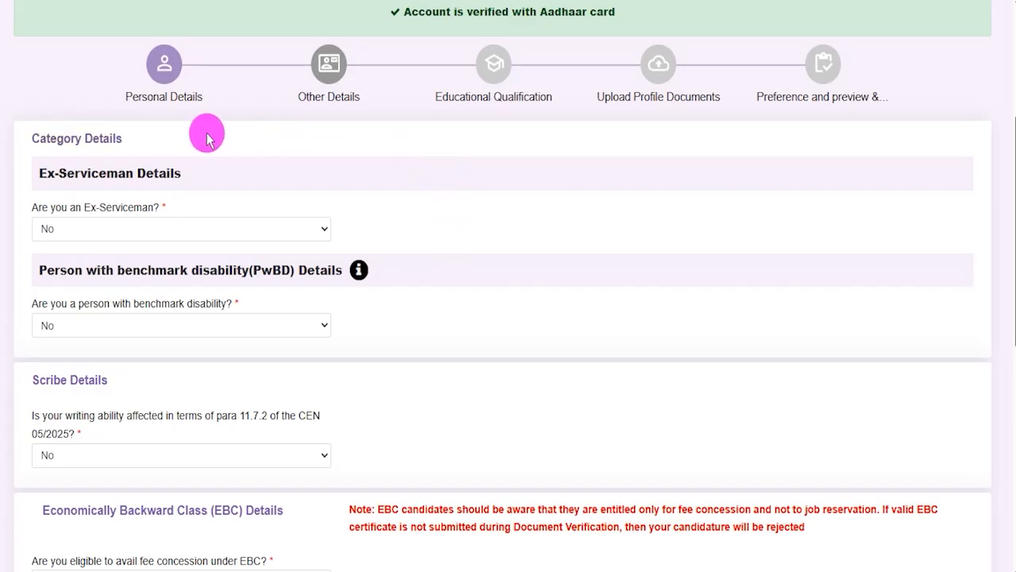
# Set the Ex-Serviceman answer to Yes and examine the defence service, rank, date of entry, still-in-service and length of service fields
pyautogui.click(89, 231)
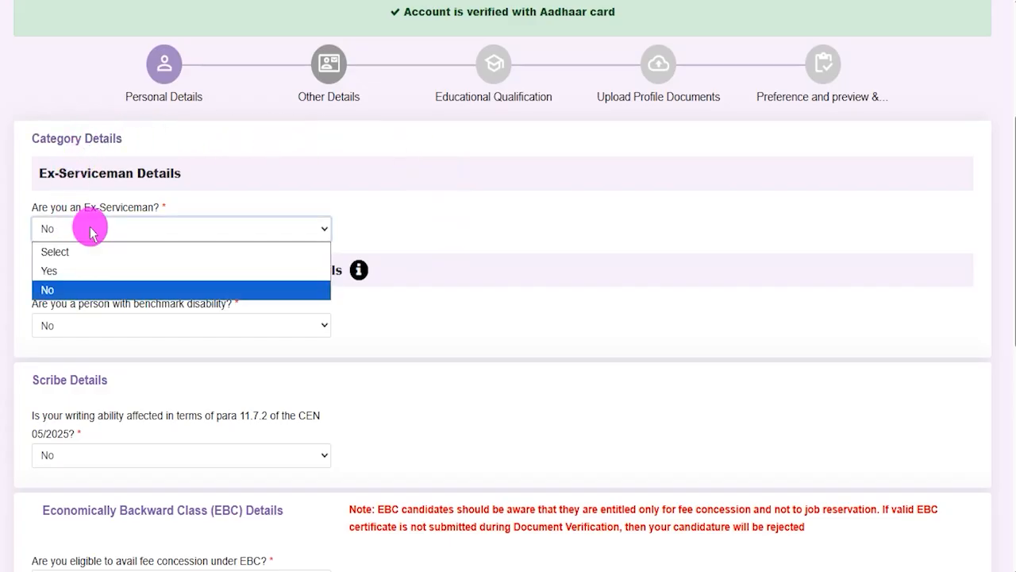
pyautogui.click(68, 270)
pyautogui.click(449, 229)
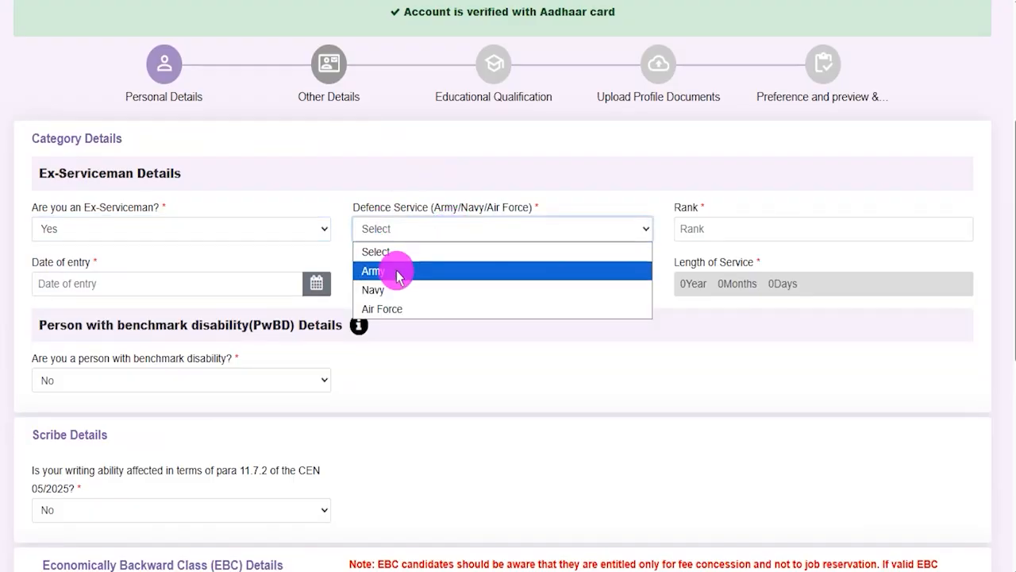
pyautogui.click(712, 227)
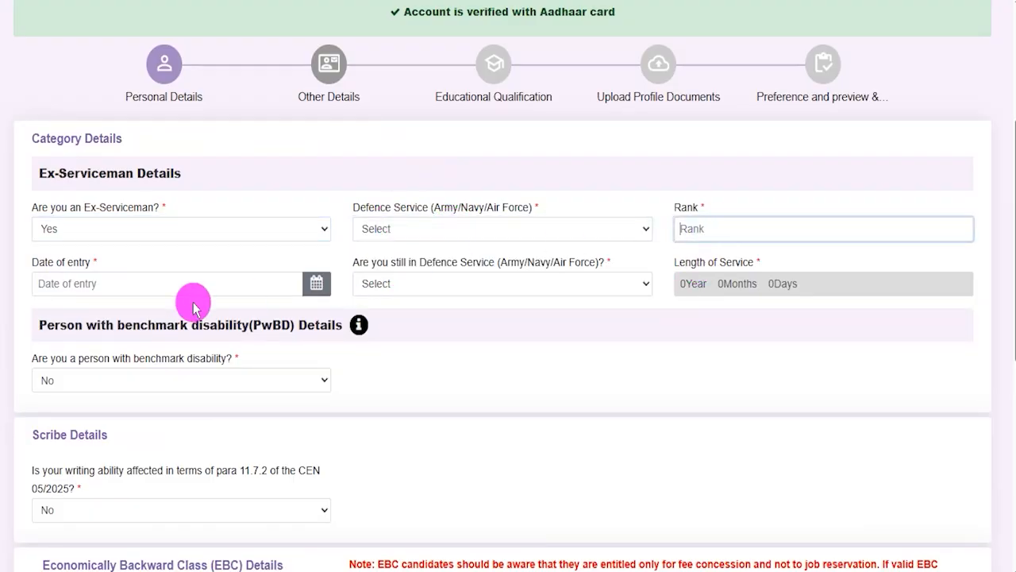
pyautogui.click(315, 286)
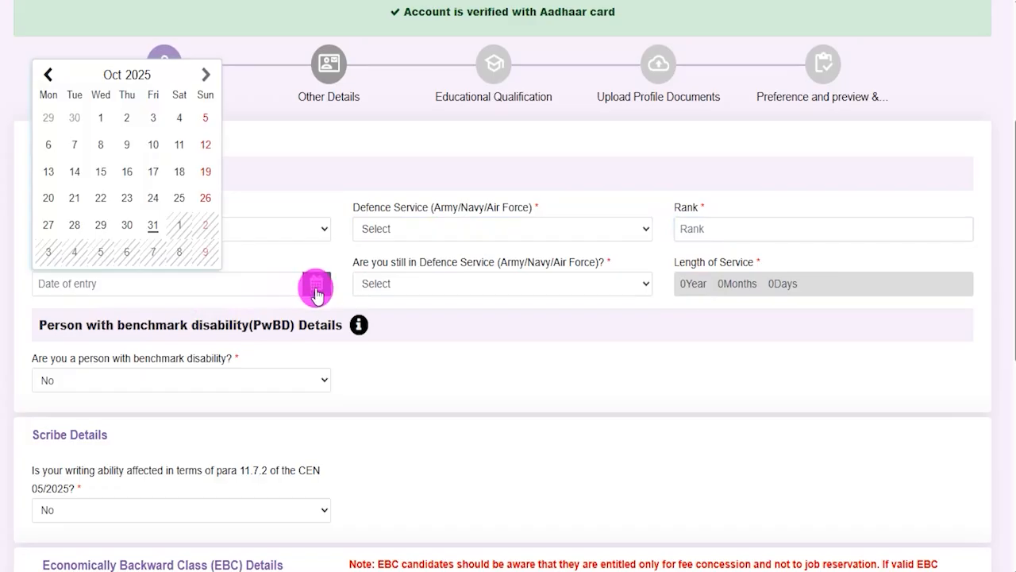
pyautogui.click(585, 291)
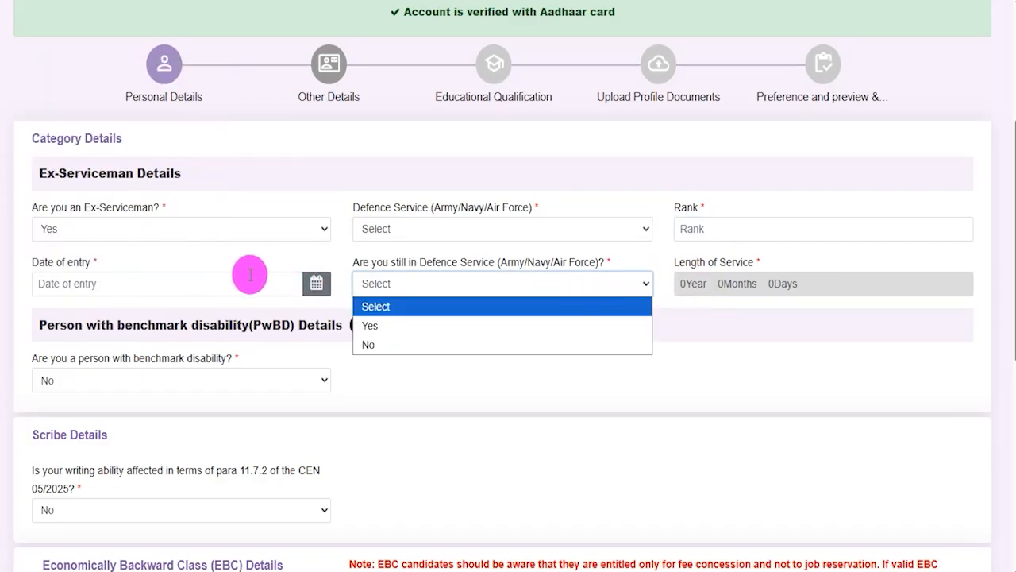
pyautogui.moveTo(686, 263); pyautogui.dragTo(733, 262)
pyautogui.click(717, 281)
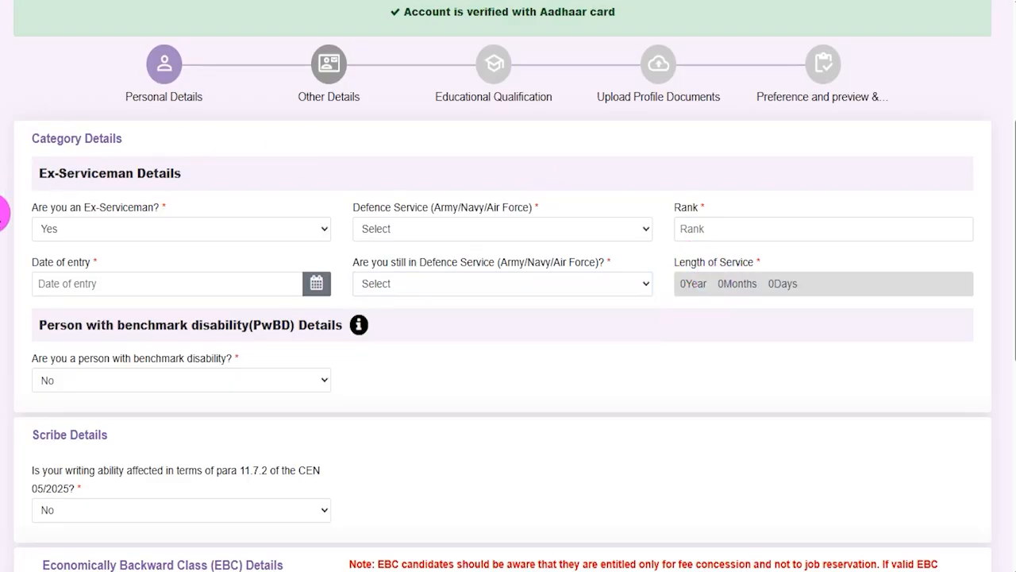
# Set the Ex-Serviceman answer to No
pyautogui.click(111, 230)
pyautogui.click(52, 288)
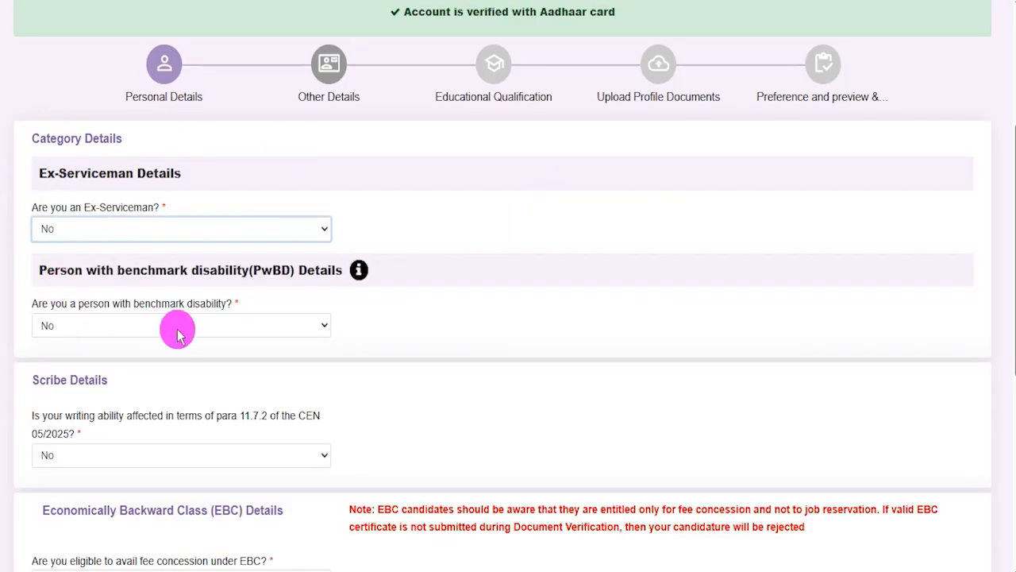
pyautogui.click(442, 322)
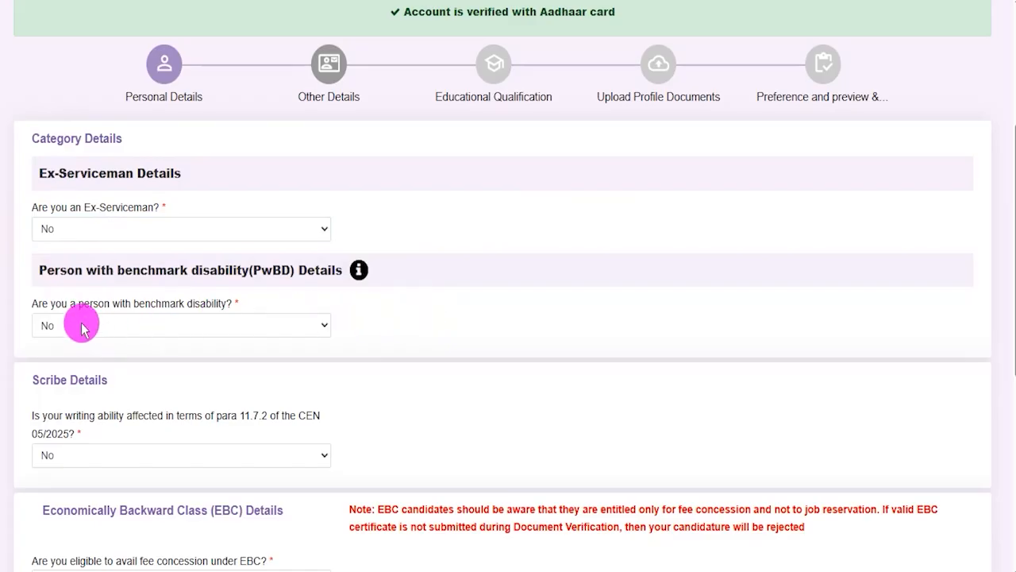
# Set the benchmark disability answer to Yes and examine the Disability Category options and Sub-disability Category field
pyautogui.moveTo(44, 310); pyautogui.dragTo(207, 304)
pyautogui.click(109, 325)
pyautogui.click(75, 366)
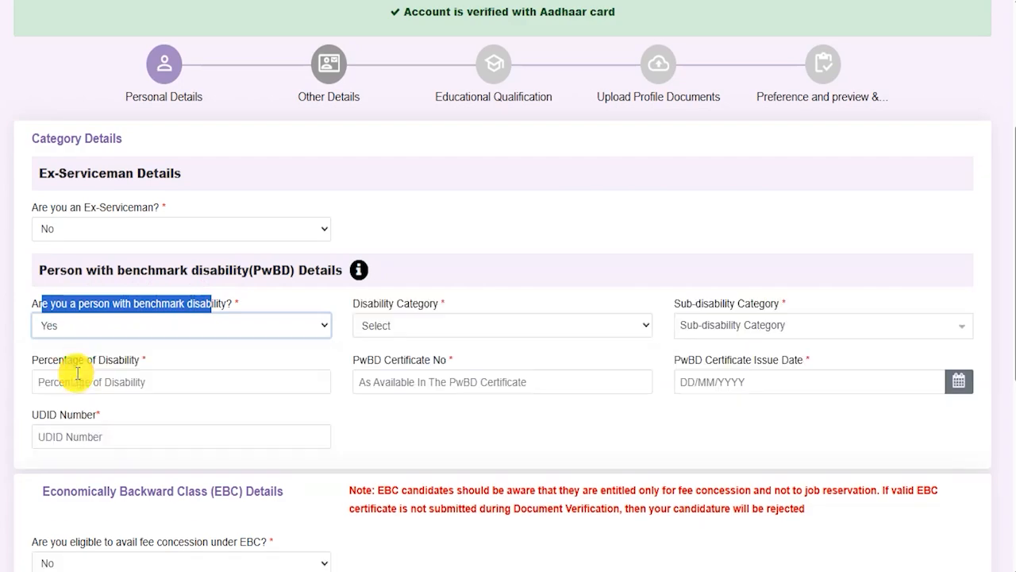
pyautogui.click(458, 325)
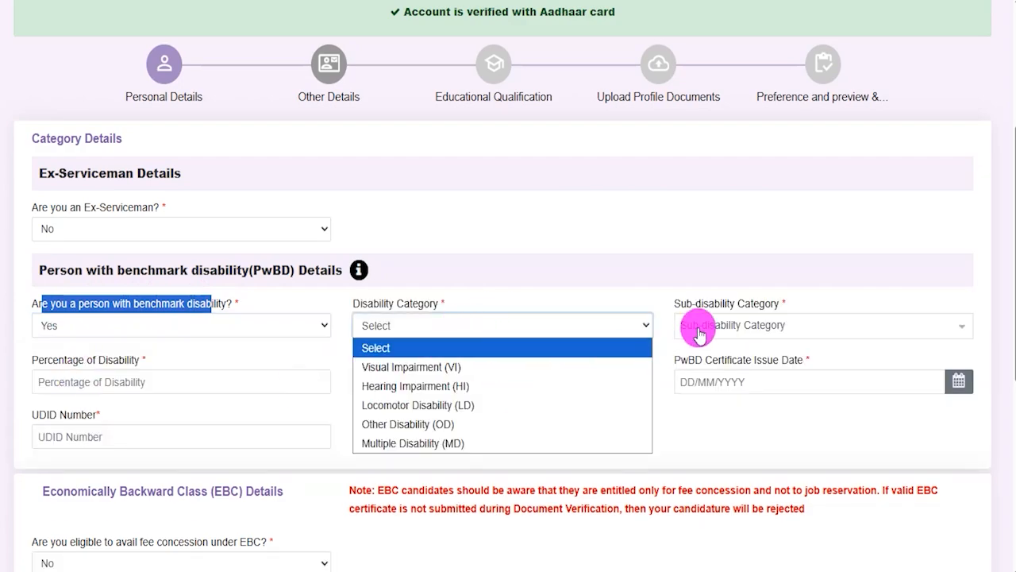
pyautogui.doubleClick(703, 303)
pyautogui.click(732, 330)
pyautogui.tripleClick(695, 274)
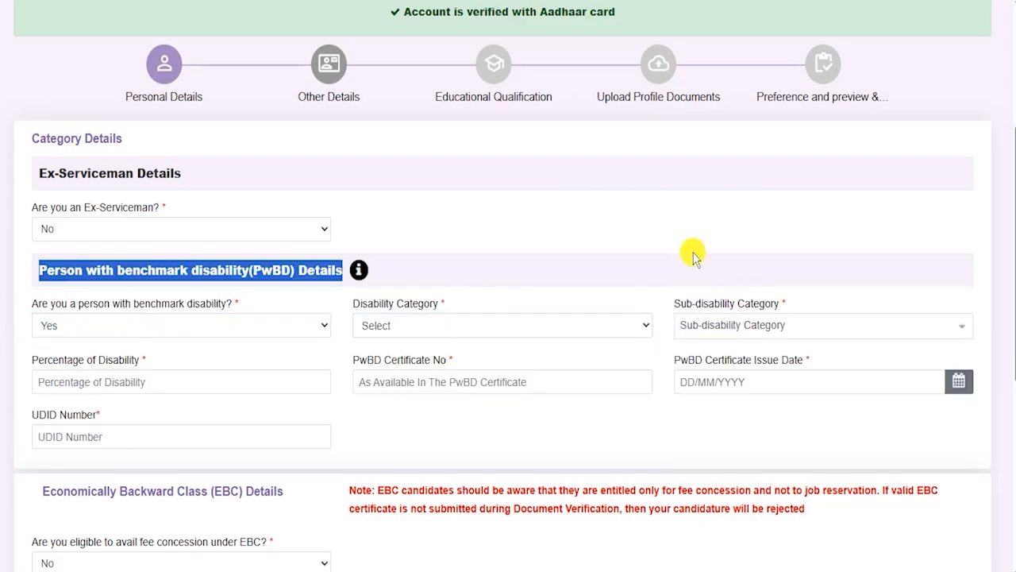
# Point out the Percentage of Disability, PwBD Certificate No and UDID Number fields, and view the certificate issue date calendar
pyautogui.moveTo(74, 369); pyautogui.dragTo(120, 378)
pyautogui.click(121, 377)
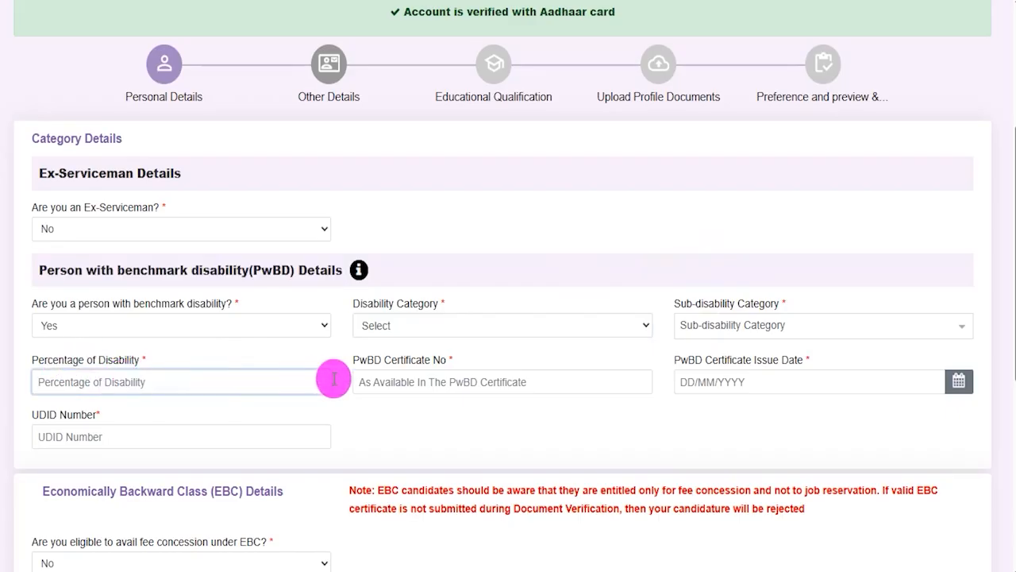
pyautogui.moveTo(353, 361); pyautogui.dragTo(453, 363)
pyautogui.click(524, 381)
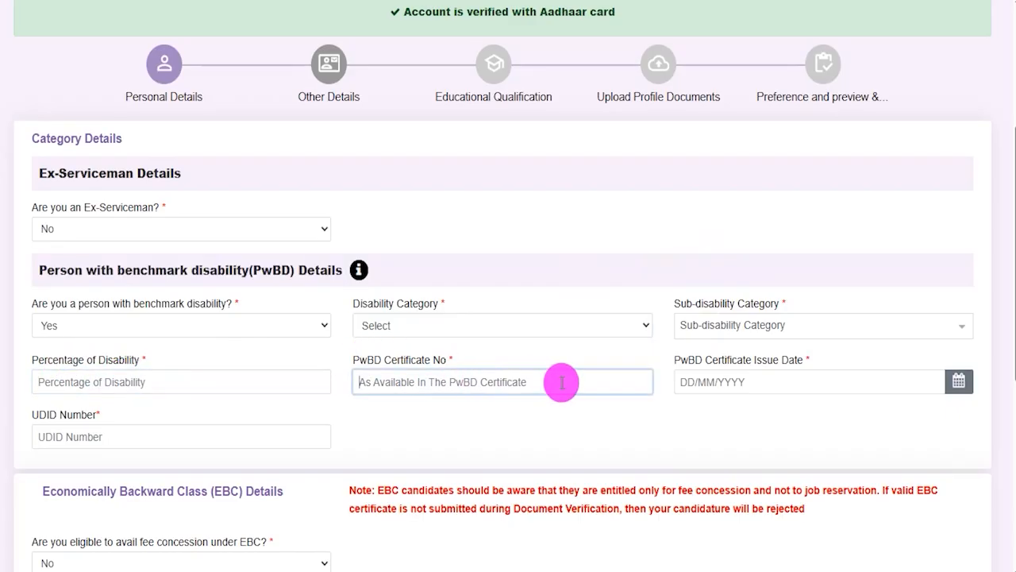
pyautogui.click(959, 381)
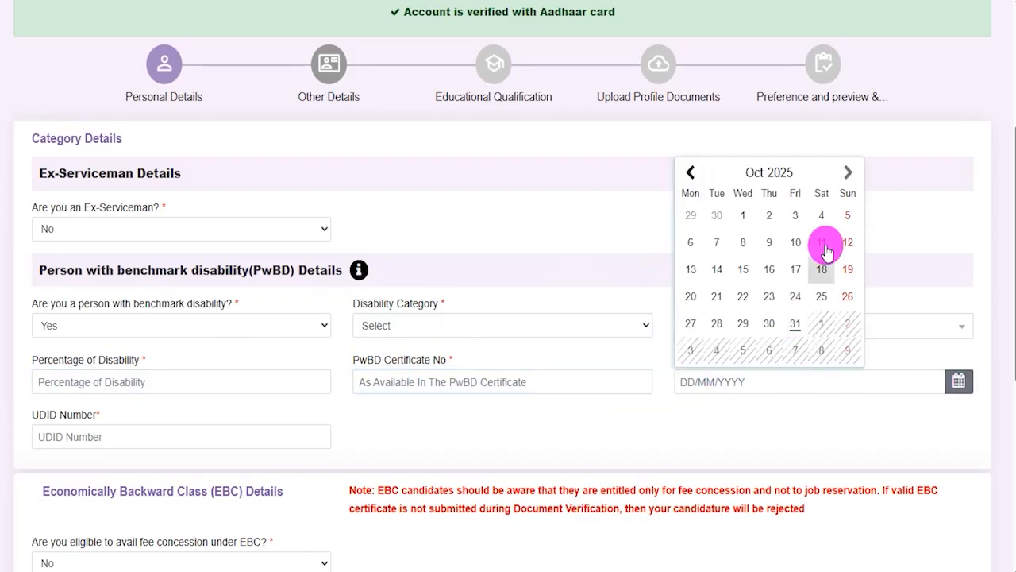
pyautogui.click(717, 424)
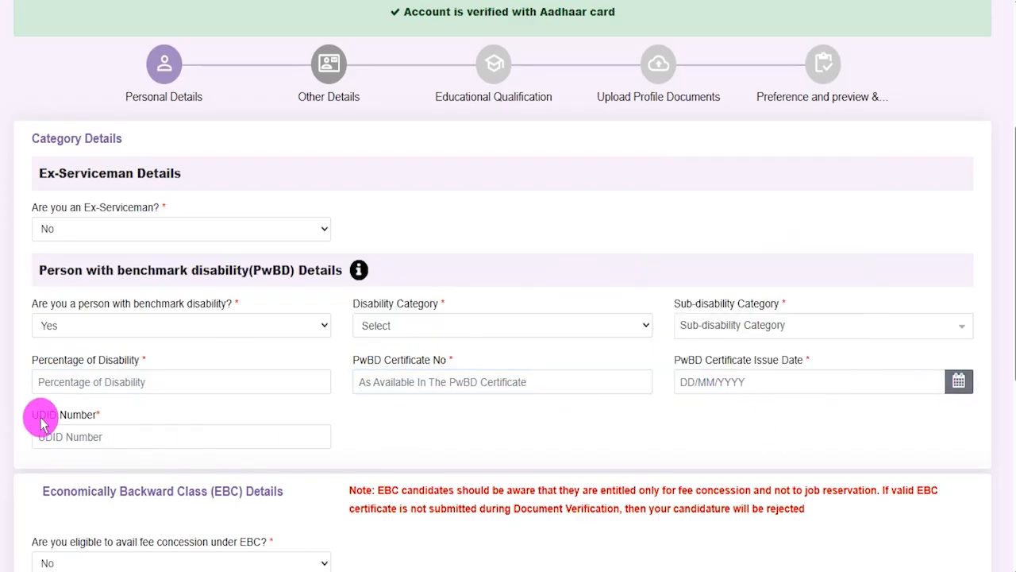
pyautogui.moveTo(36, 415); pyautogui.dragTo(87, 415)
pyautogui.click(90, 435)
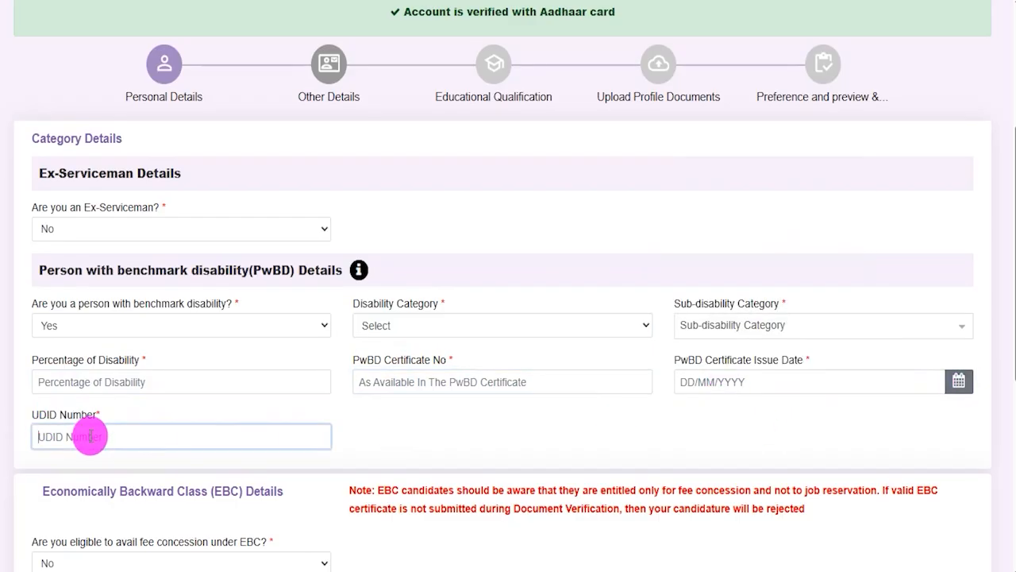
# Highlight PwBD in the section heading and set the benchmark disability answer to No
pyautogui.moveTo(253, 268); pyautogui.dragTo(280, 270)
pyautogui.click(122, 325)
pyautogui.click(50, 386)
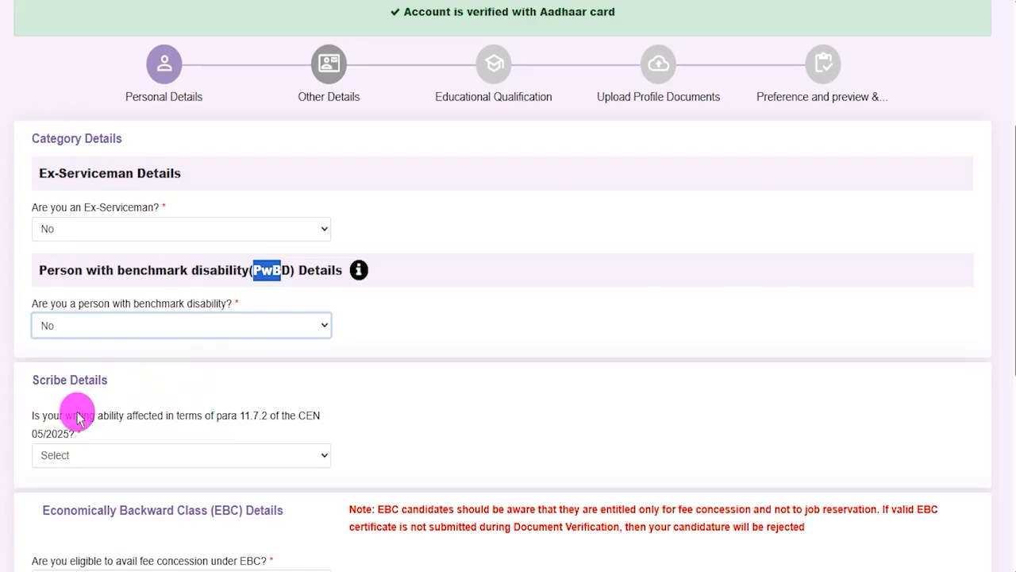
# Set both the affected writing ability and scribe requirement answers to Yes, agreeing to the scribe information each time
pyautogui.moveTo(54, 419); pyautogui.dragTo(281, 415)
pyautogui.click(99, 454)
pyautogui.click(68, 496)
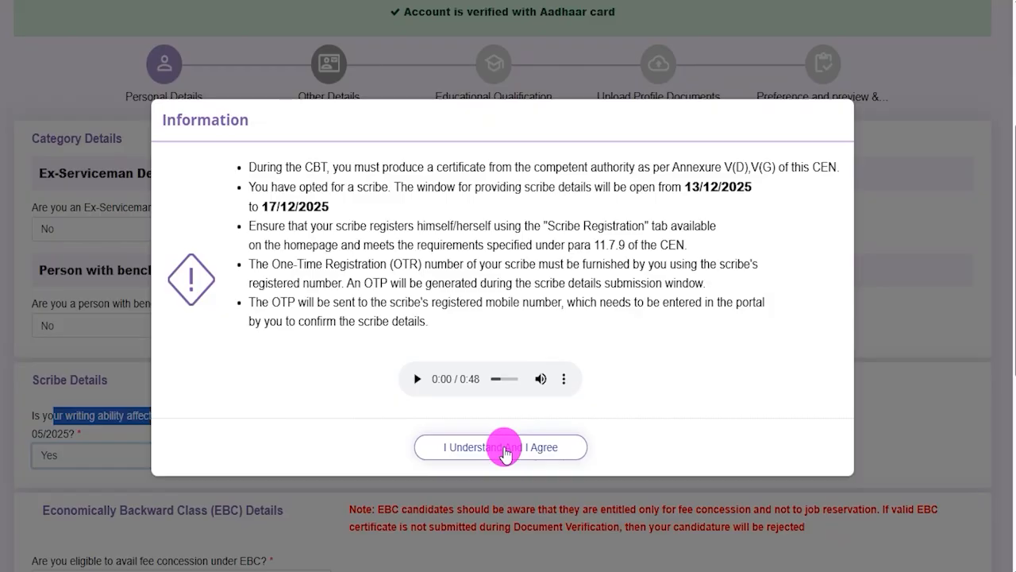
pyautogui.click(499, 446)
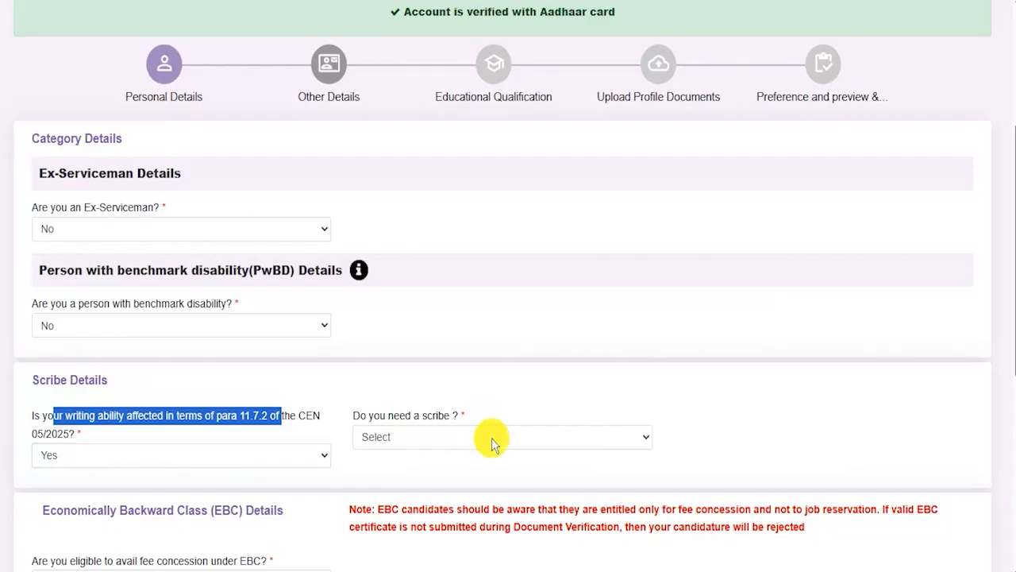
pyautogui.click(436, 441)
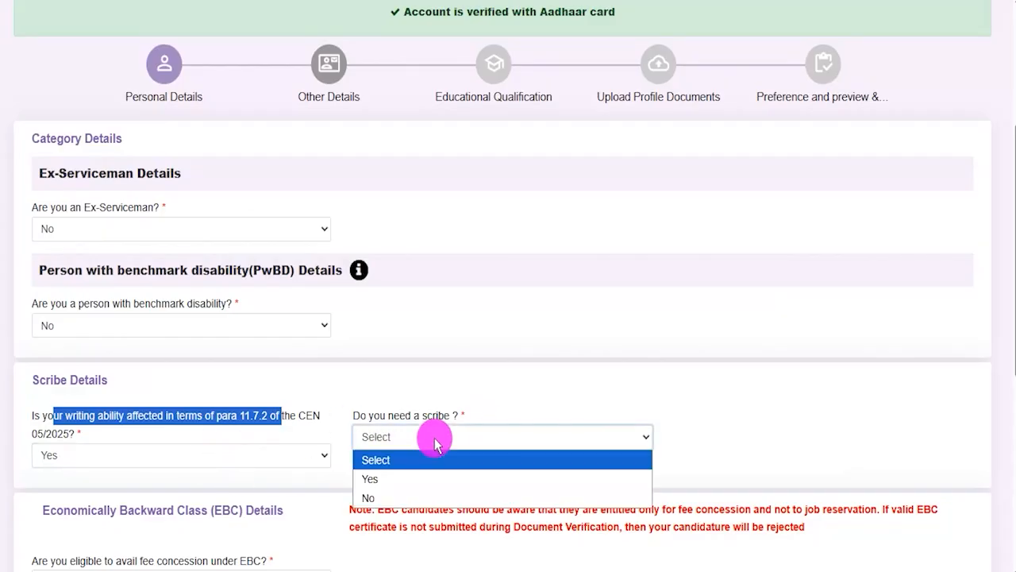
pyautogui.click(397, 479)
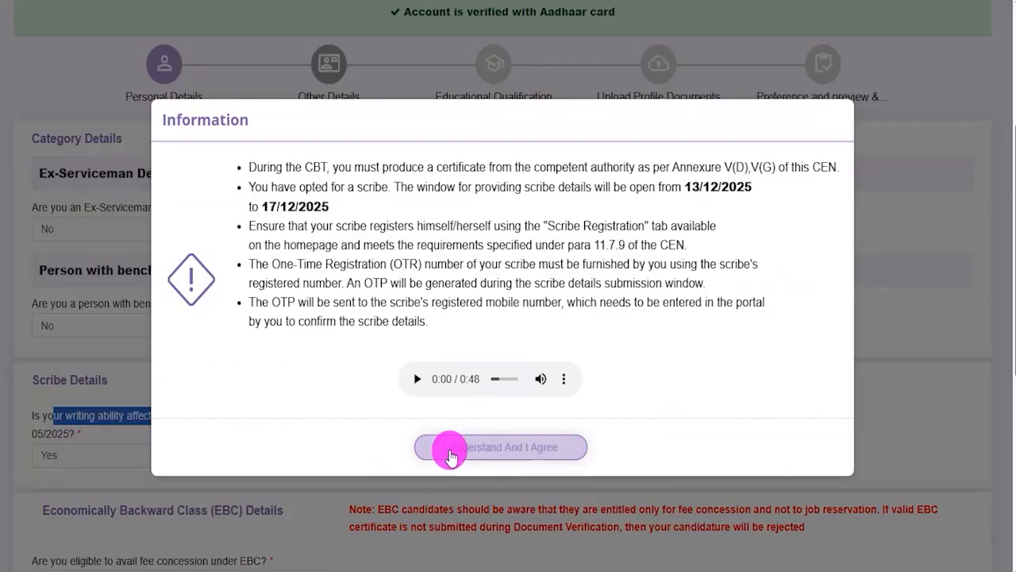
pyautogui.click(481, 449)
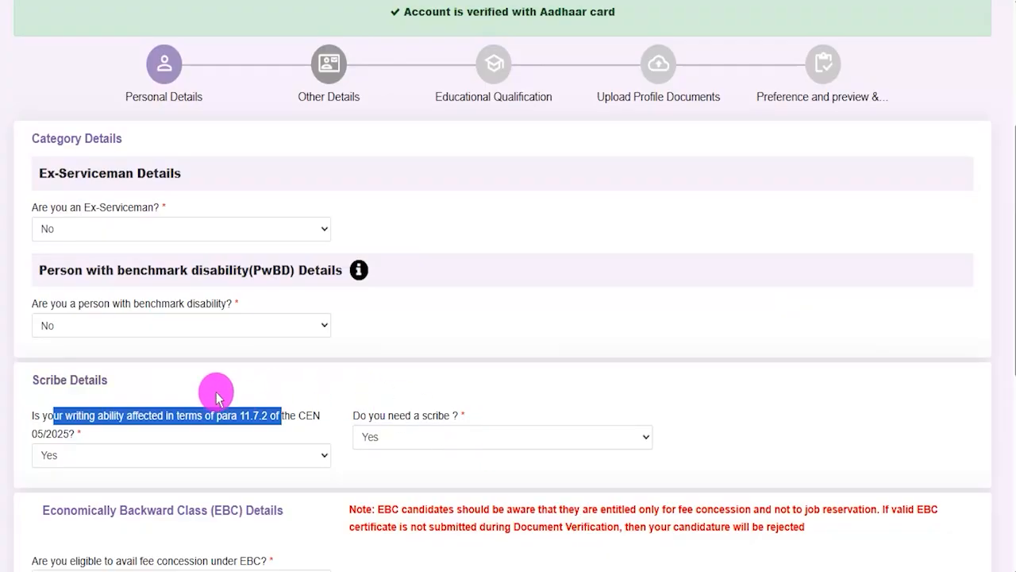
# Set the affected writing ability answer under Scribe Details to No
pyautogui.click(238, 453)
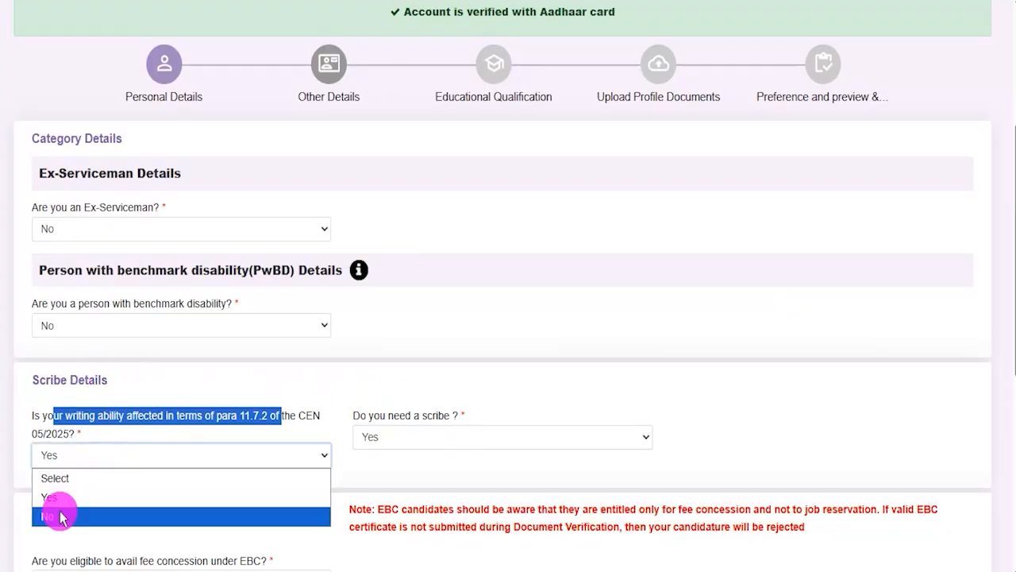
pyautogui.click(59, 515)
pyautogui.click(422, 437)
# Highlight the Economically Backward Class heading and set the EBC fee concession eligibility to Yes
pyautogui.scroll(-2, 420, 429)
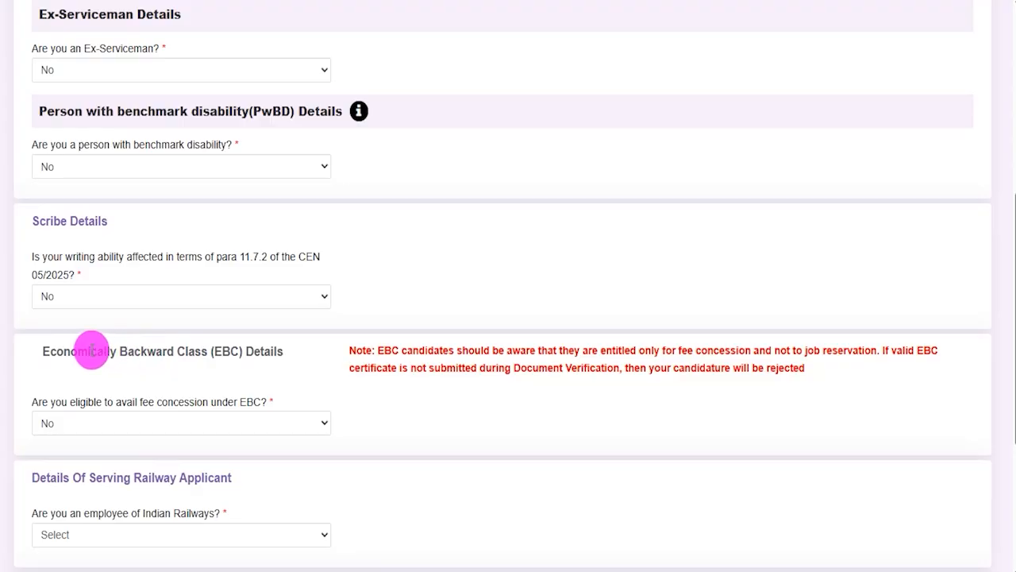
pyautogui.moveTo(68, 350); pyautogui.dragTo(163, 350)
pyautogui.click(102, 422)
pyautogui.click(87, 465)
pyautogui.click(444, 435)
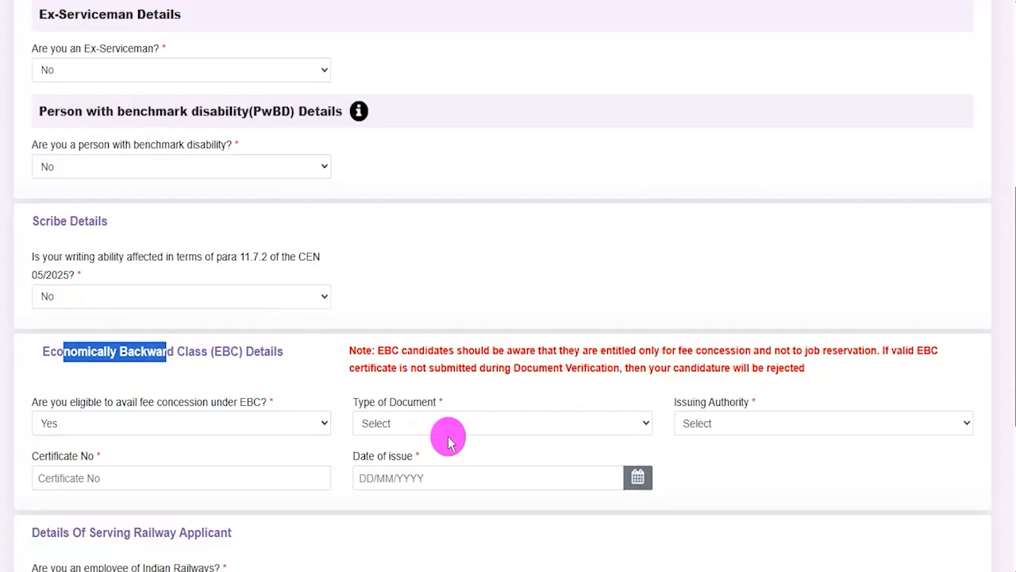
pyautogui.click(343, 469)
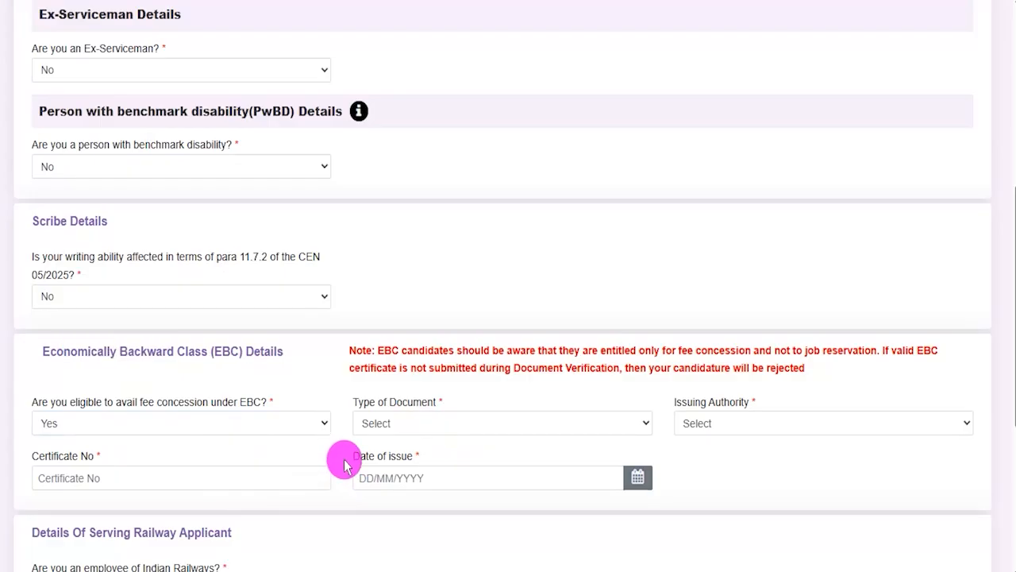
# View the available options for the EBC certificate's Type of Document and Issuing Authority
pyautogui.scroll(-1, 397, 444)
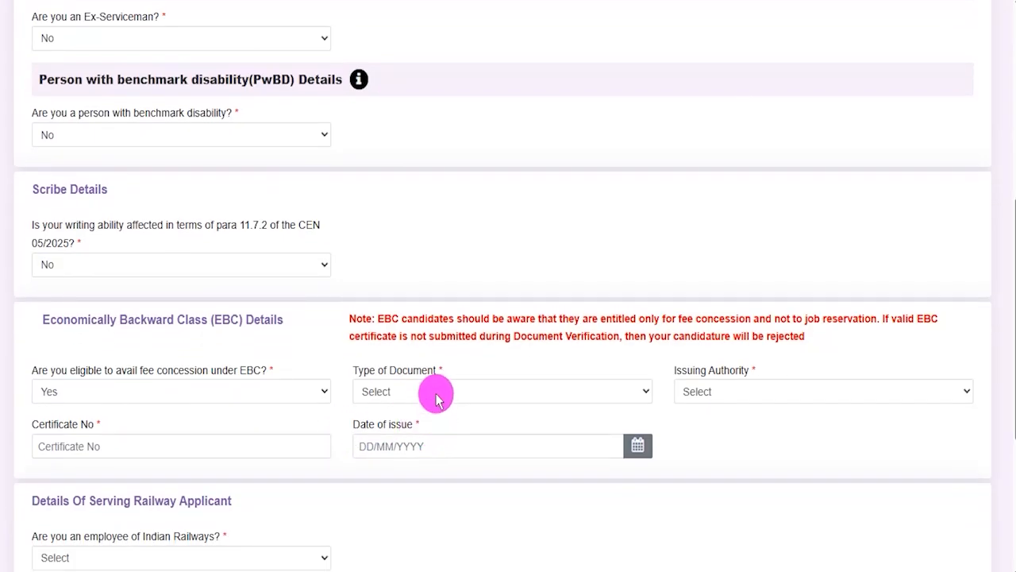
pyautogui.click(436, 394)
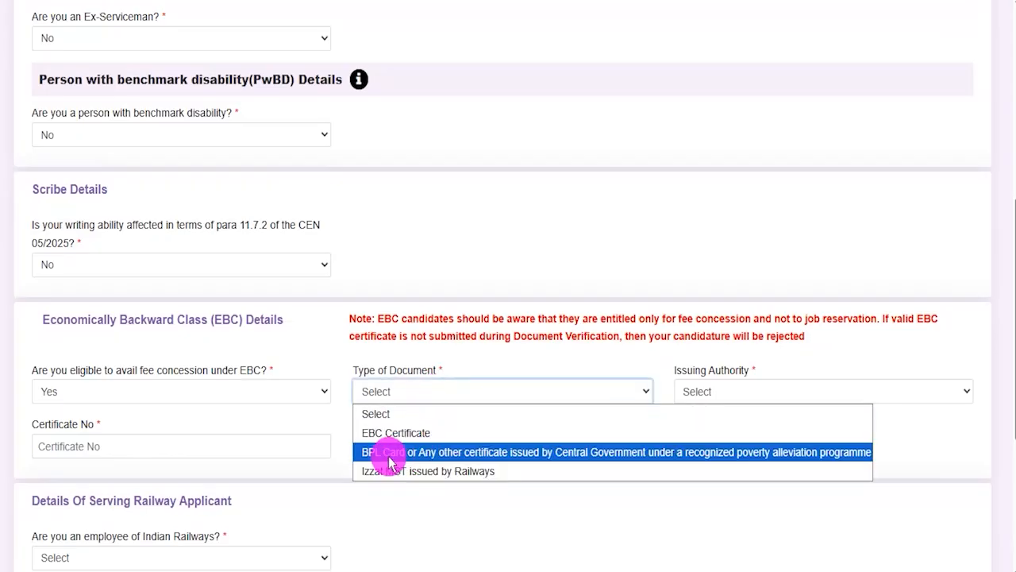
pyautogui.click(680, 374)
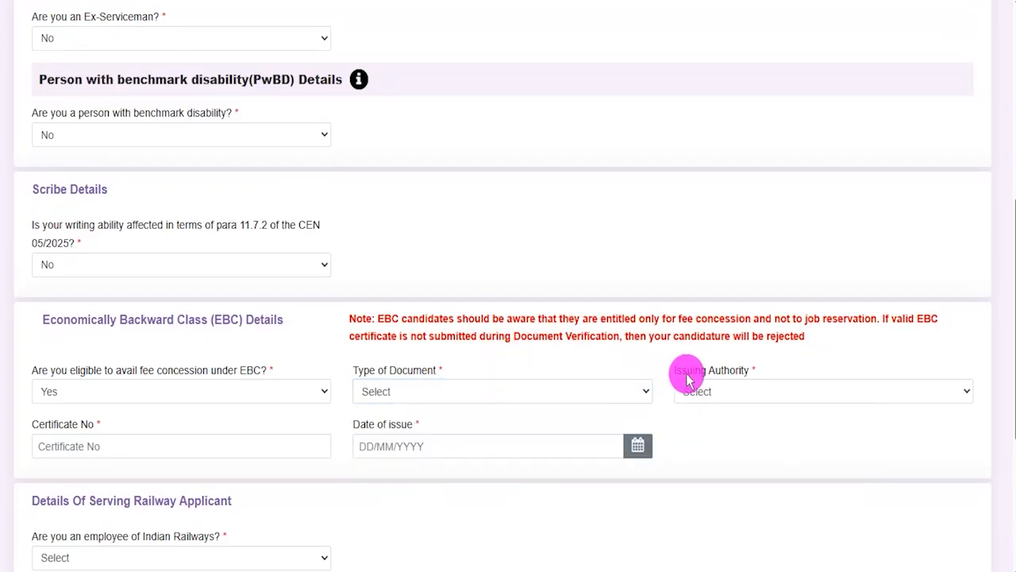
pyautogui.click(685, 390)
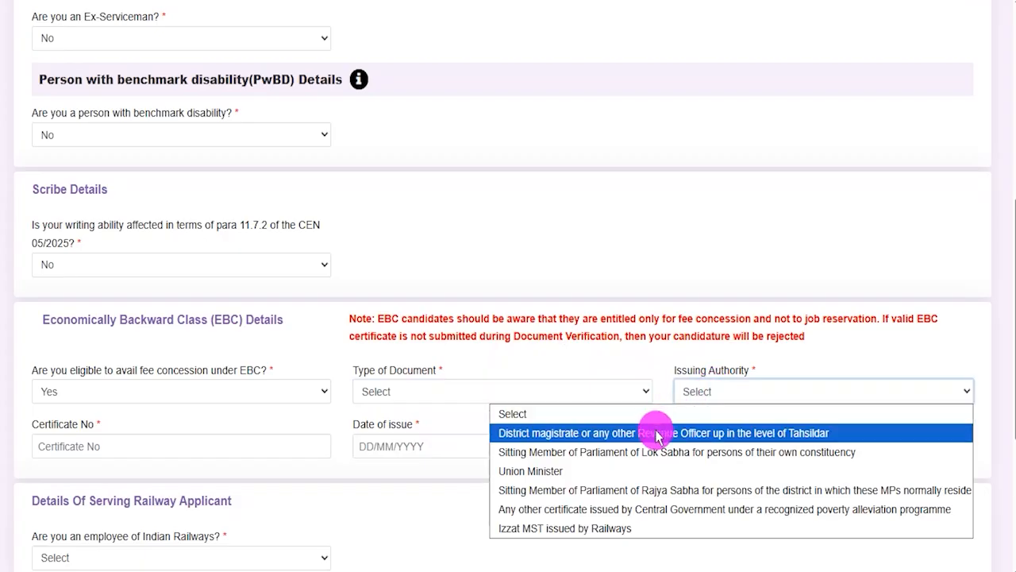
# Examine the Certificate No and Date of issue fields required for the EBC certificate
pyautogui.moveTo(45, 424); pyautogui.dragTo(102, 428)
pyautogui.click(90, 454)
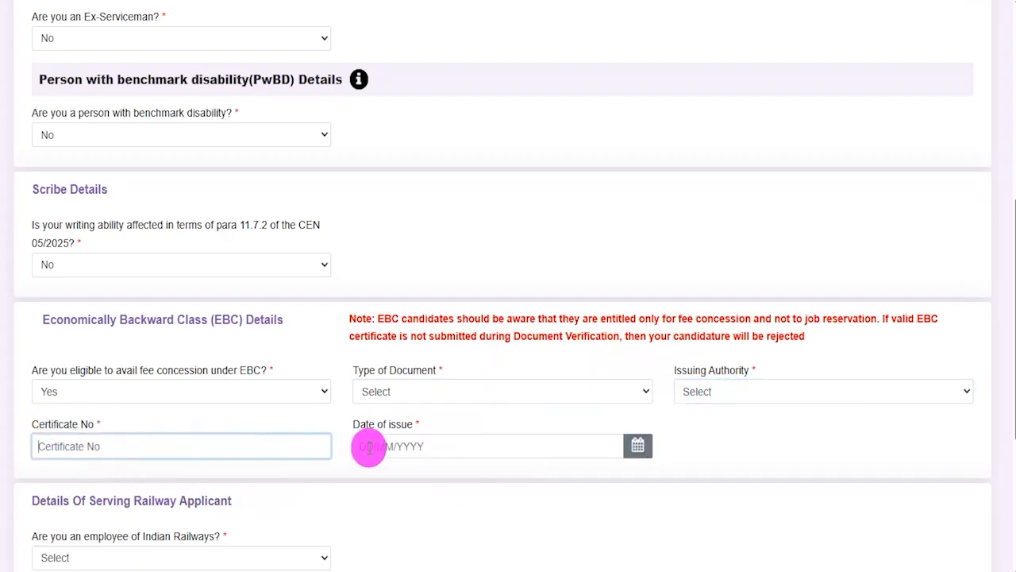
pyautogui.click(631, 447)
pyautogui.click(720, 443)
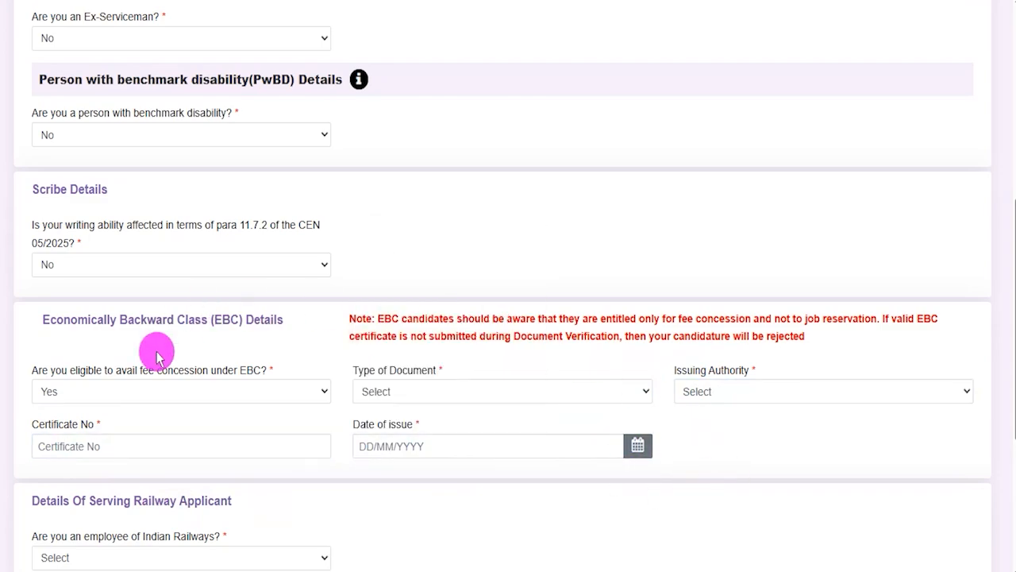
# Highlight EBC in the section heading and set the EBC fee concession eligibility to No
pyautogui.doubleClick(225, 319)
pyautogui.click(187, 391)
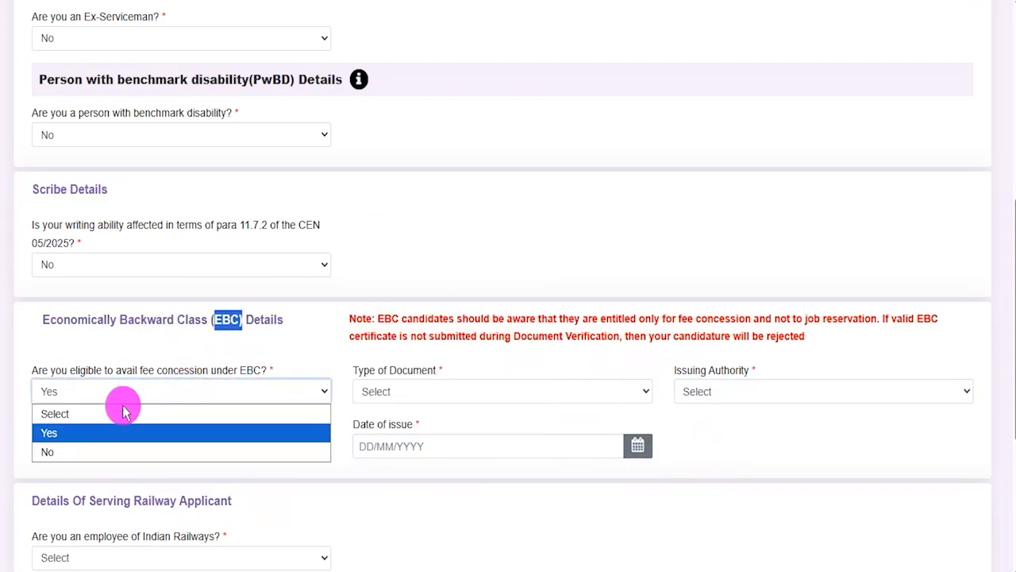
pyautogui.click(80, 450)
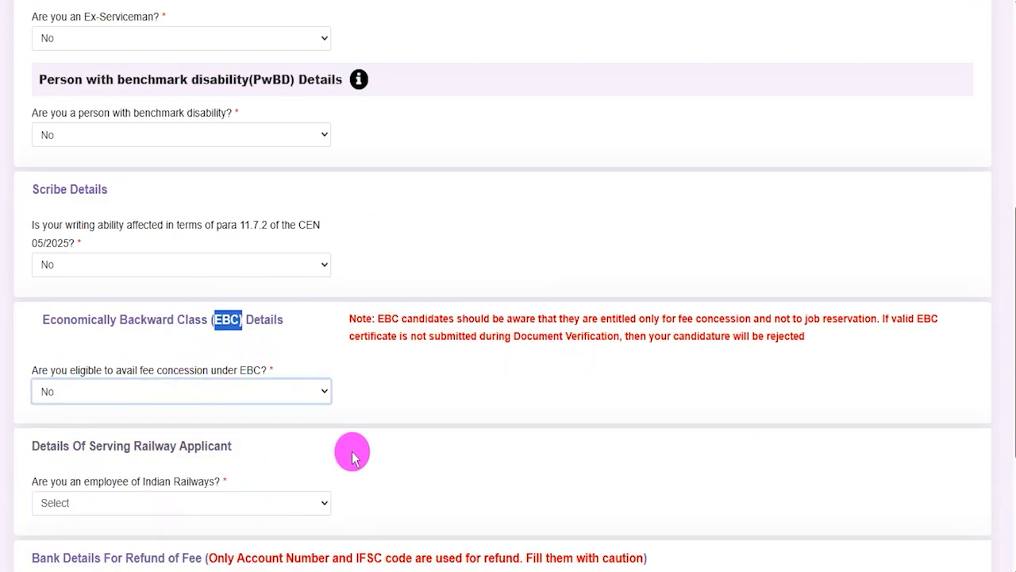
# Highlight the Details Of Serving Railway Applicant heading and set the Indian Railways employee answer to Yes
pyautogui.moveTo(64, 447); pyautogui.dragTo(149, 444)
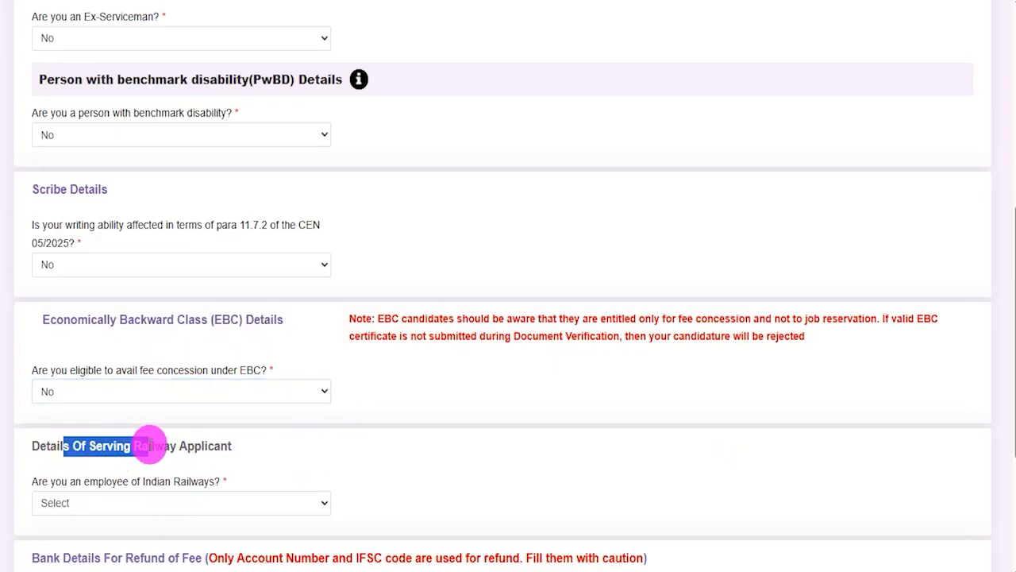
pyautogui.click(131, 502)
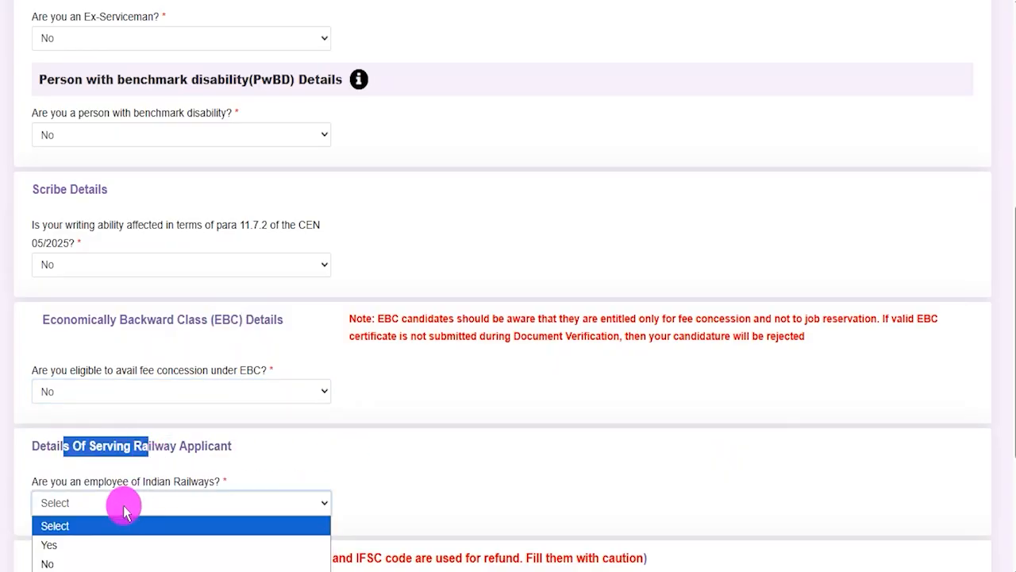
pyautogui.click(66, 545)
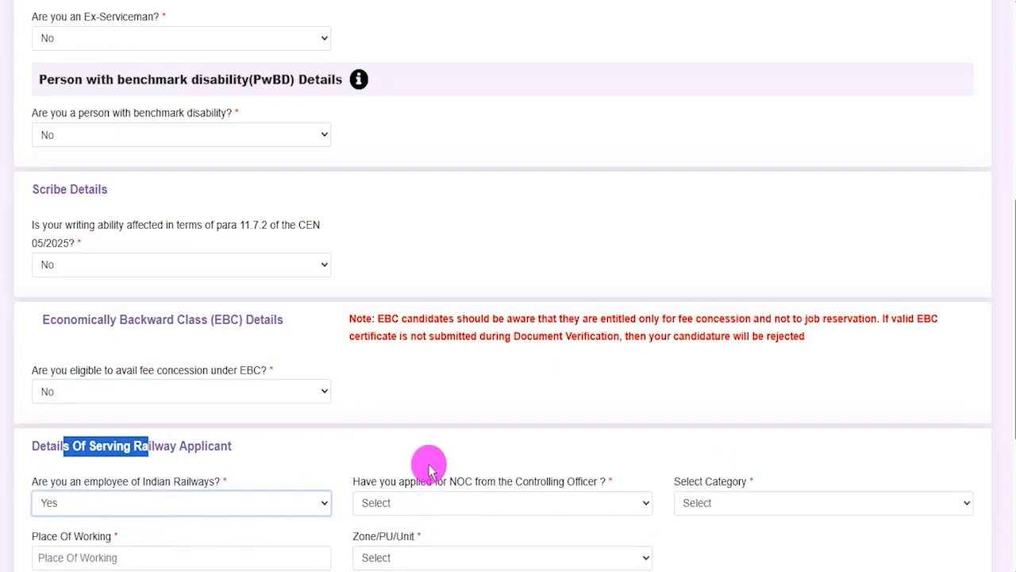
pyautogui.click(350, 452)
# View the serving railway applicant's NOC, Category and Zone/PU/Unit options and the Place Of Working field
pyautogui.scroll(-1, 350, 452)
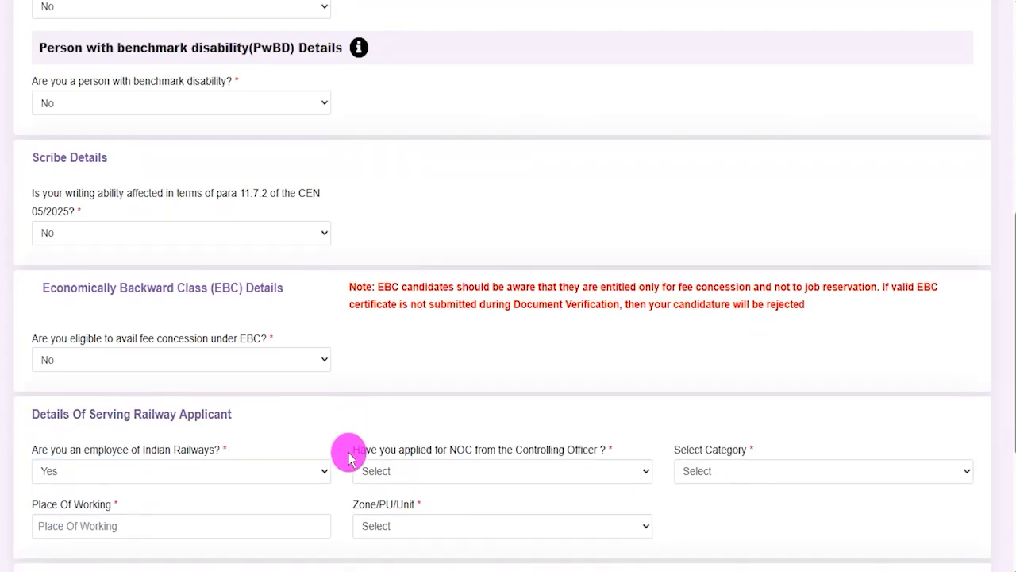
pyautogui.click(448, 473)
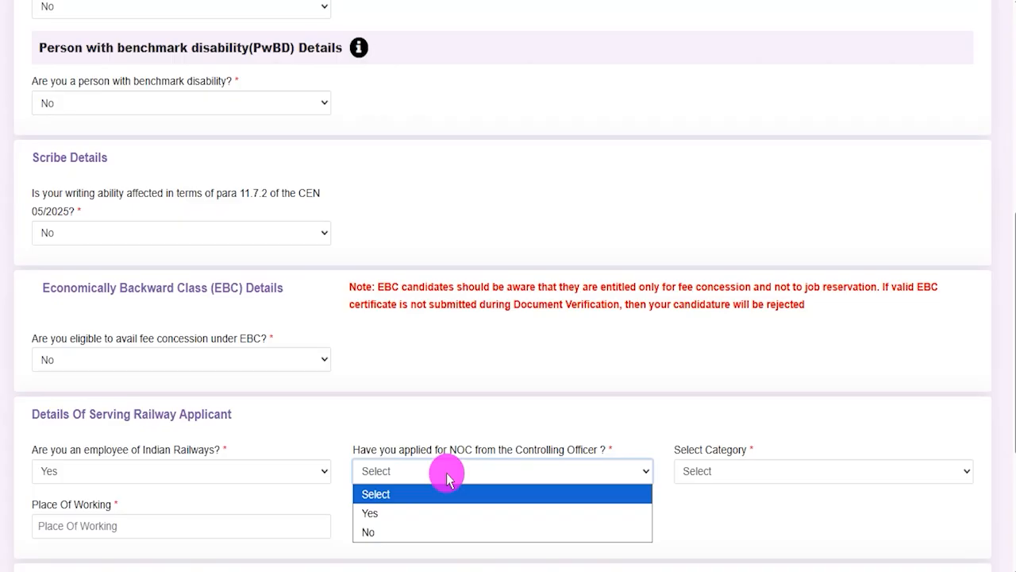
pyautogui.click(746, 470)
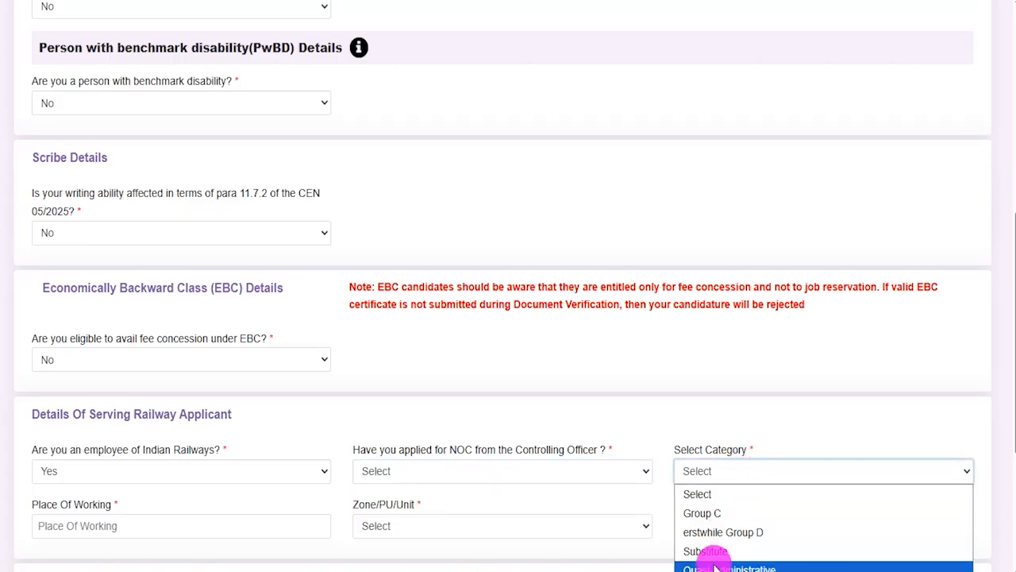
pyautogui.click(587, 433)
pyautogui.click(109, 525)
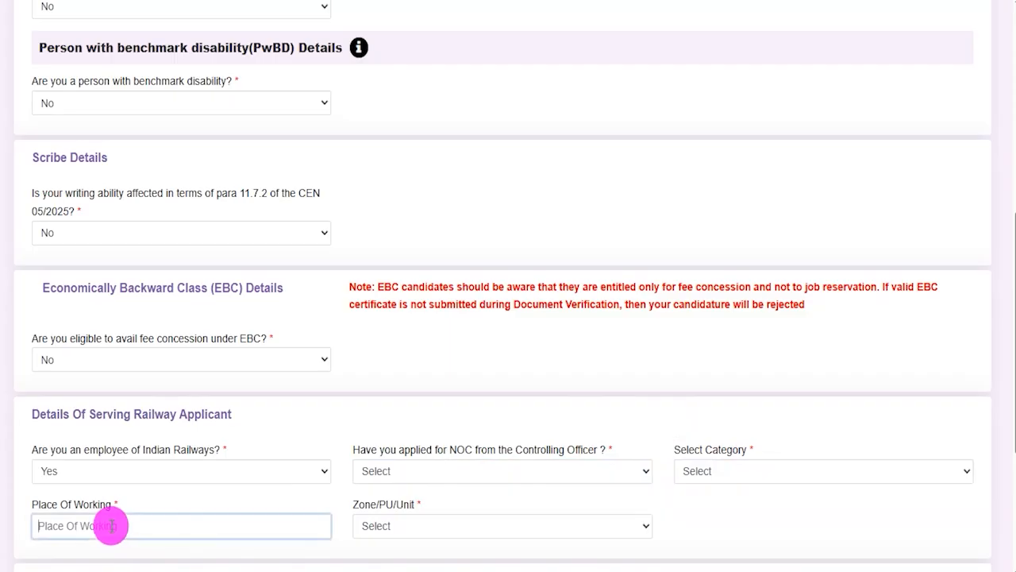
pyautogui.click(402, 527)
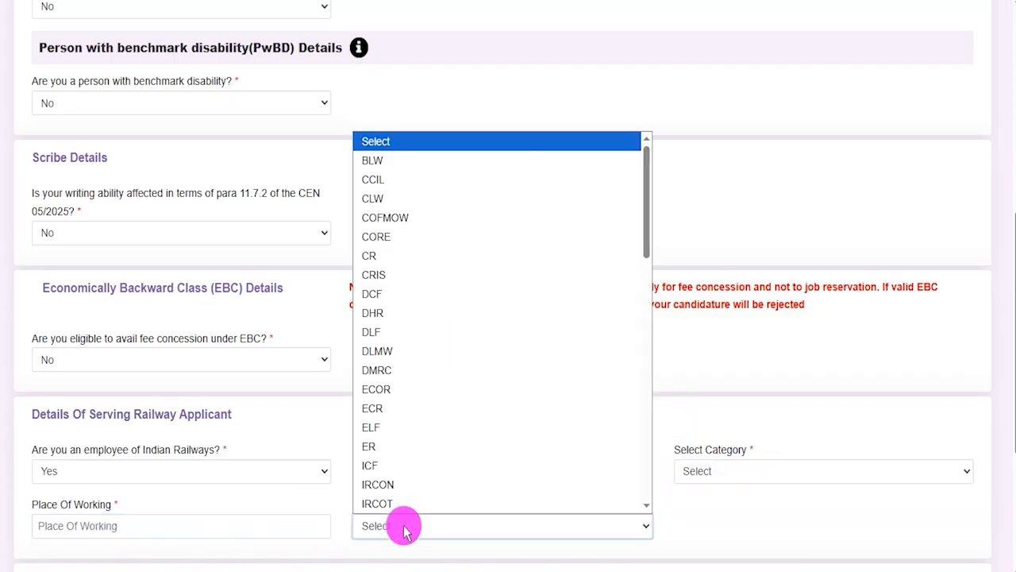
pyautogui.click(703, 532)
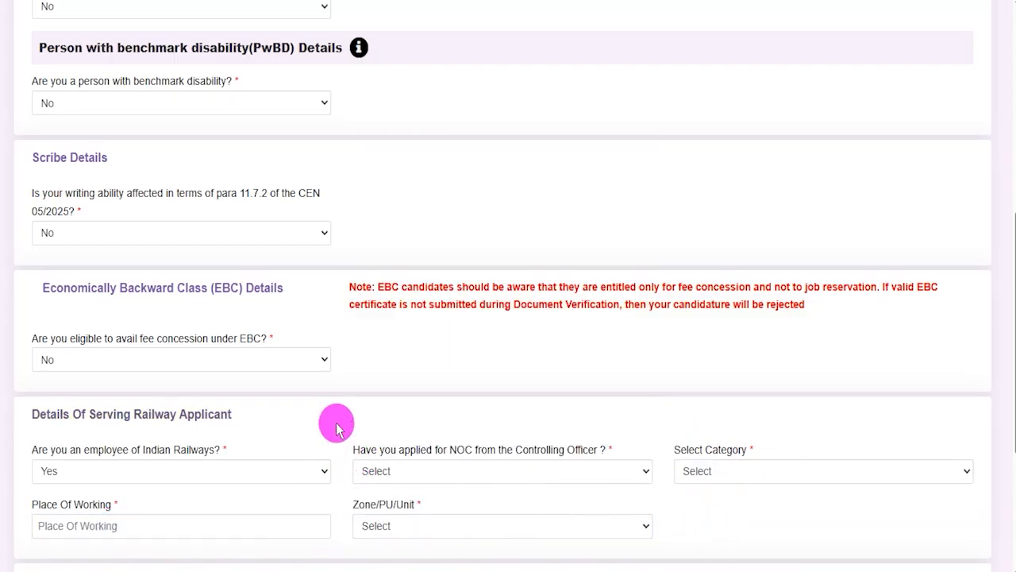
# Set the Indian Railways employee answer to No
pyautogui.scroll(2, 336, 428)
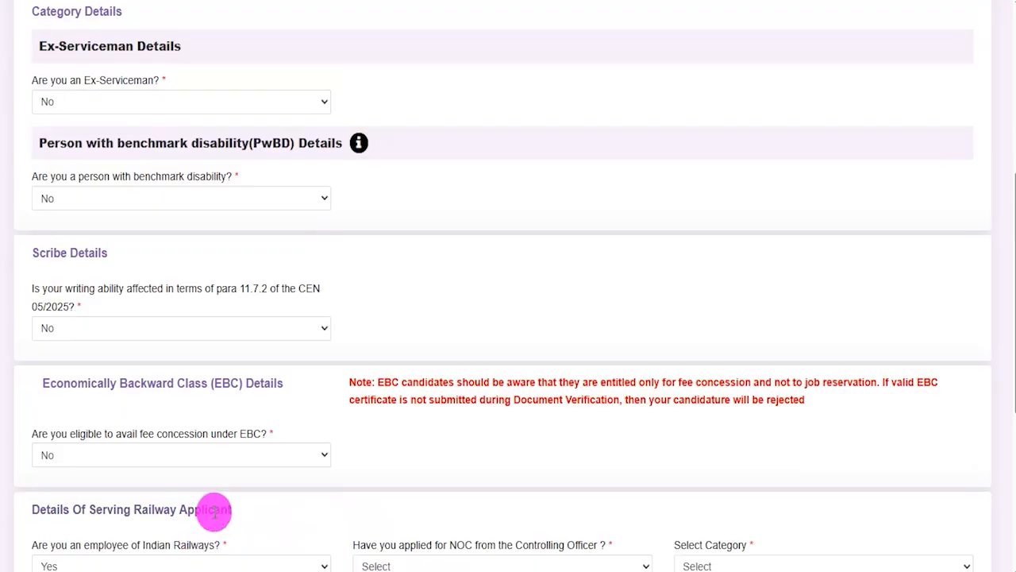
pyautogui.click(215, 560)
pyautogui.click(106, 539)
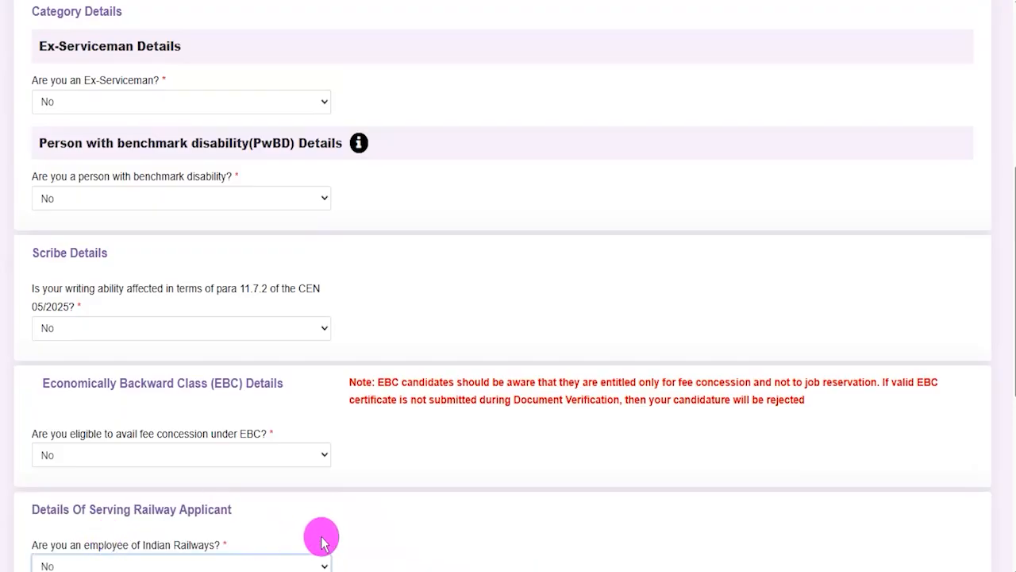
# Set the current department/organization to Central Government and agree to the NOC information
pyautogui.scroll(-2, 395, 413)
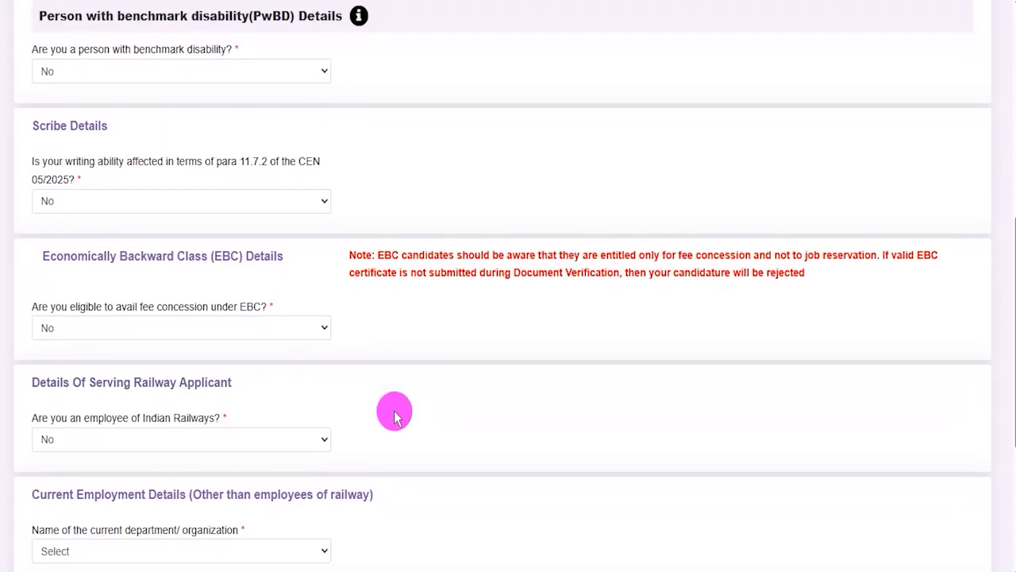
pyautogui.click(232, 515)
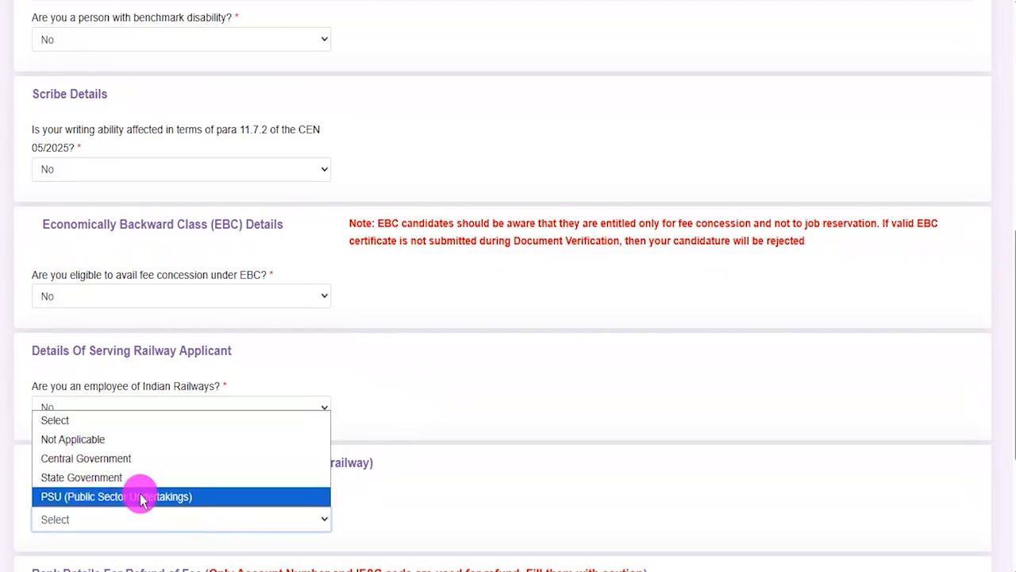
pyautogui.click(106, 458)
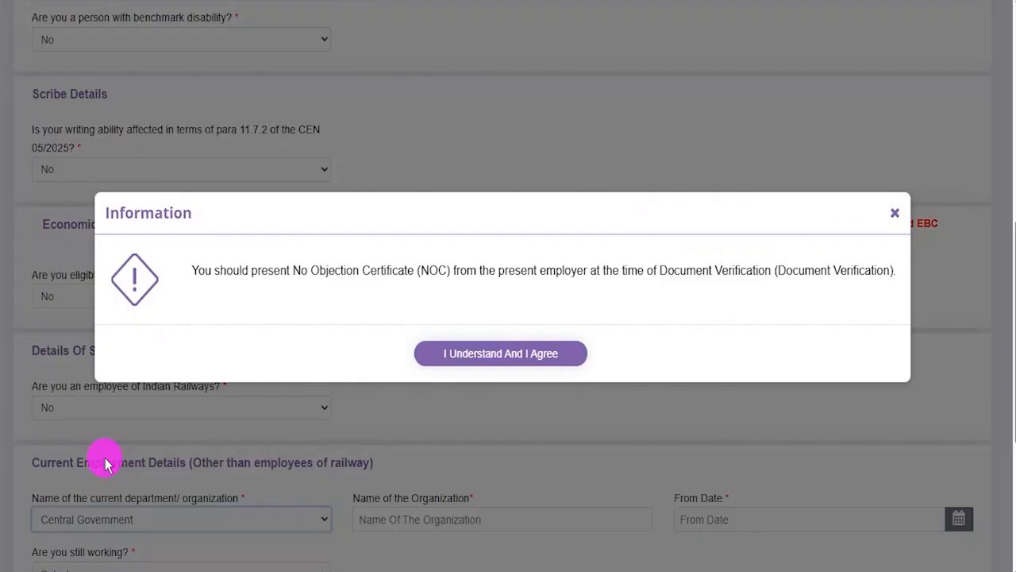
pyautogui.click(501, 357)
# Examine the Name of the Organization and Are you still working fields under Current Employment Details
pyautogui.moveTo(384, 503); pyautogui.dragTo(441, 501)
pyautogui.click(434, 512)
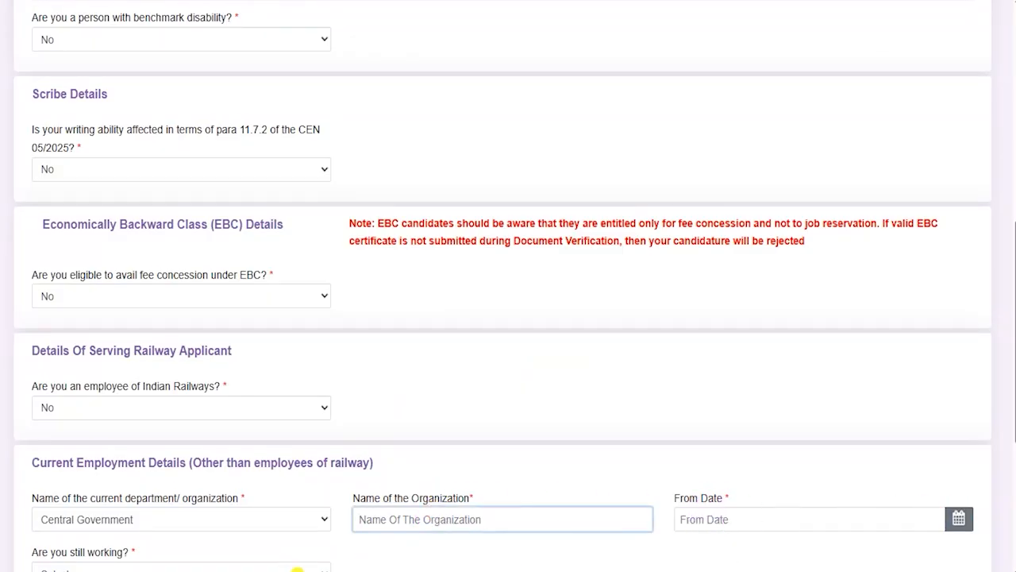
pyautogui.click(298, 566)
pyautogui.click(373, 558)
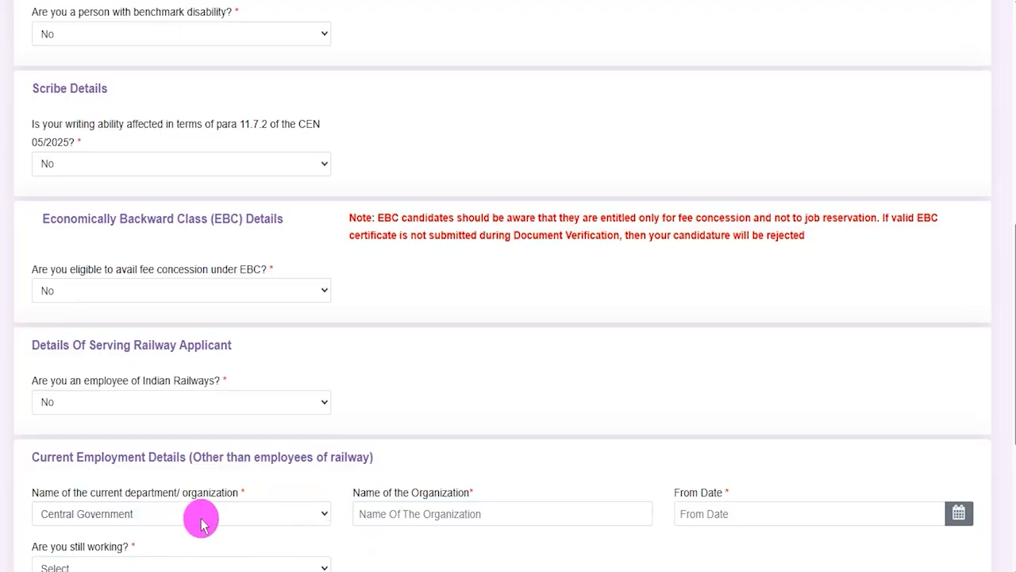
# Set the current department/organization under Current Employment Details to Not Applicable
pyautogui.click(268, 520)
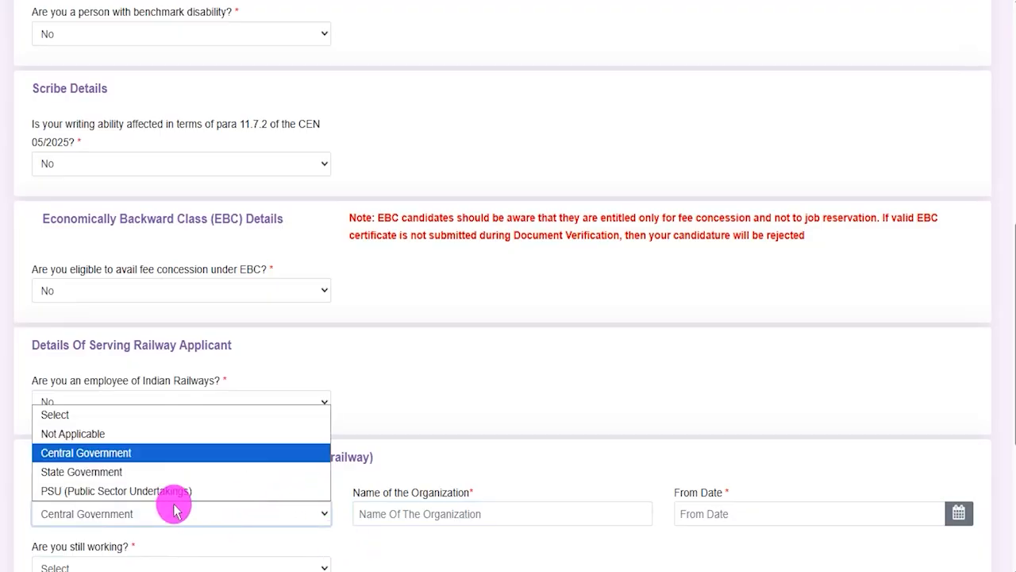
pyautogui.click(106, 436)
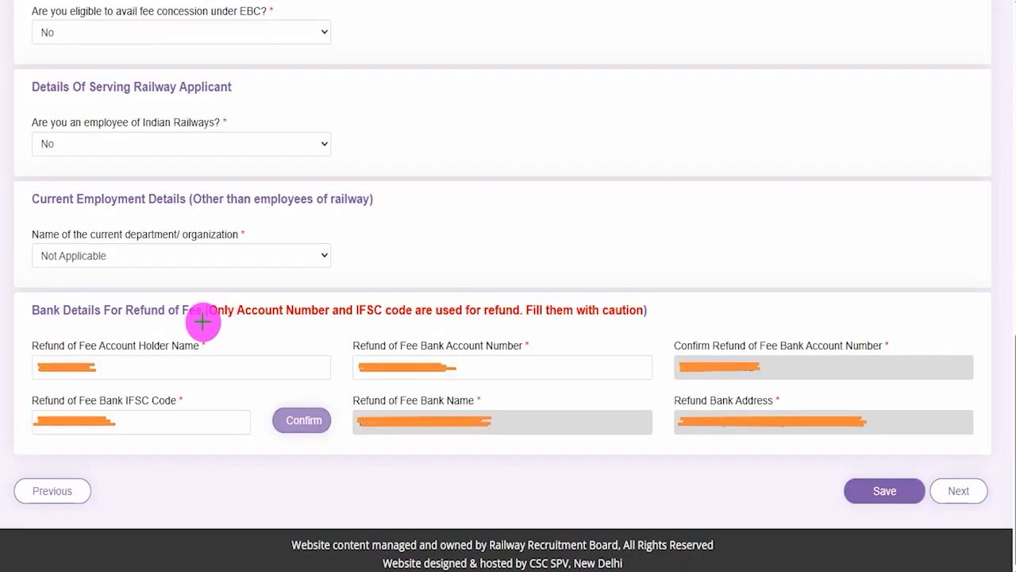
# Draw pink tick marks on the refund bank details heading, each of its six fields and the IFSC confirmation
pyautogui.moveTo(193, 322); pyautogui.dragTo(253, 282)
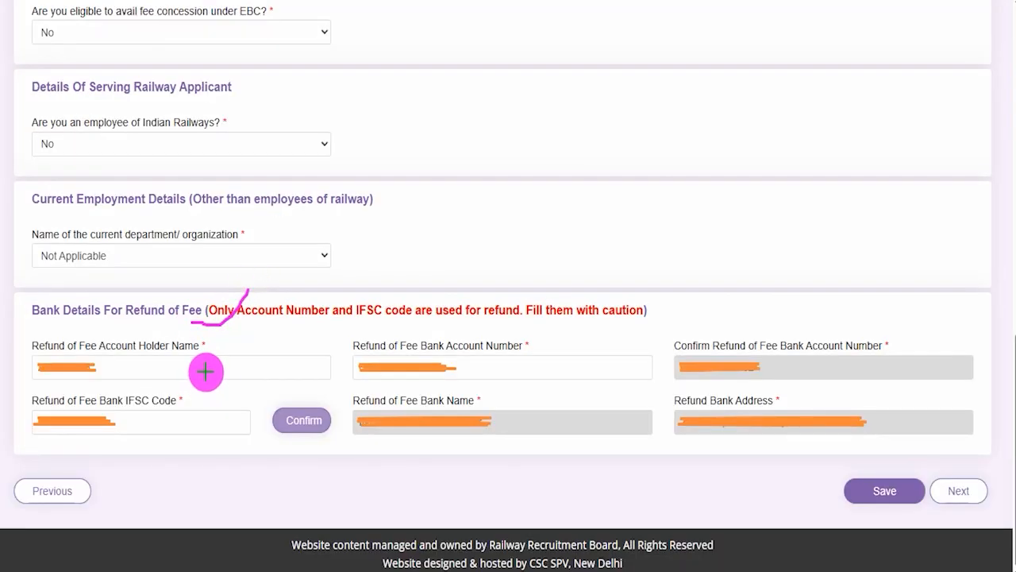
pyautogui.moveTo(202, 367); pyautogui.dragTo(250, 335)
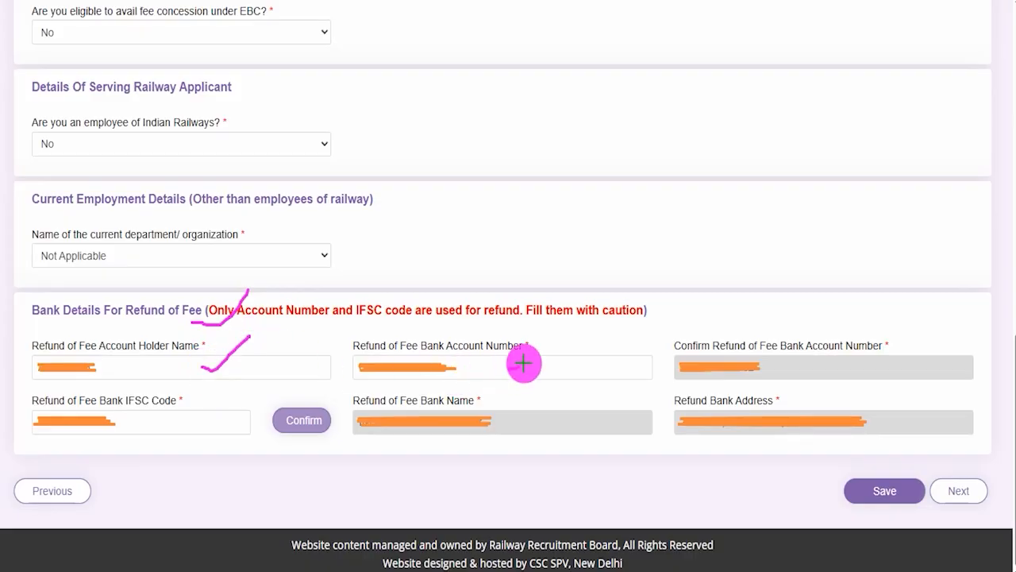
pyautogui.moveTo(508, 369); pyautogui.dragTo(550, 310)
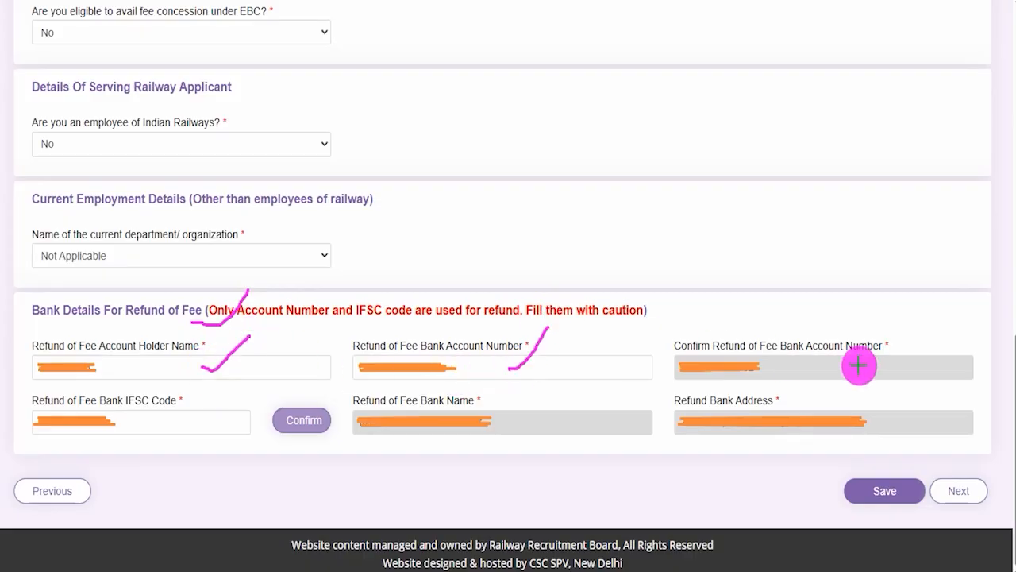
pyautogui.moveTo(858, 366); pyautogui.dragTo(909, 324)
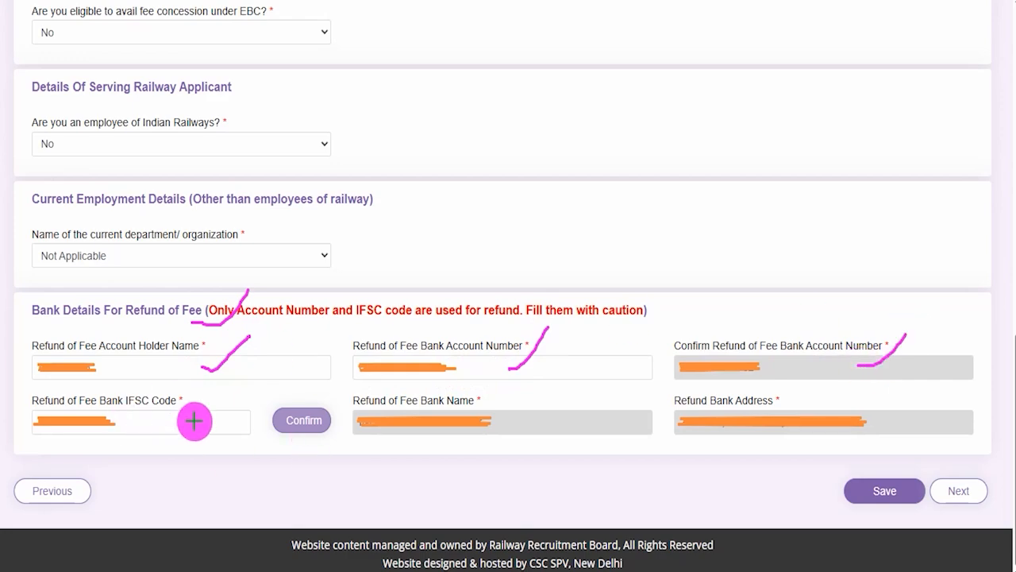
pyautogui.moveTo(182, 424); pyautogui.dragTo(211, 386)
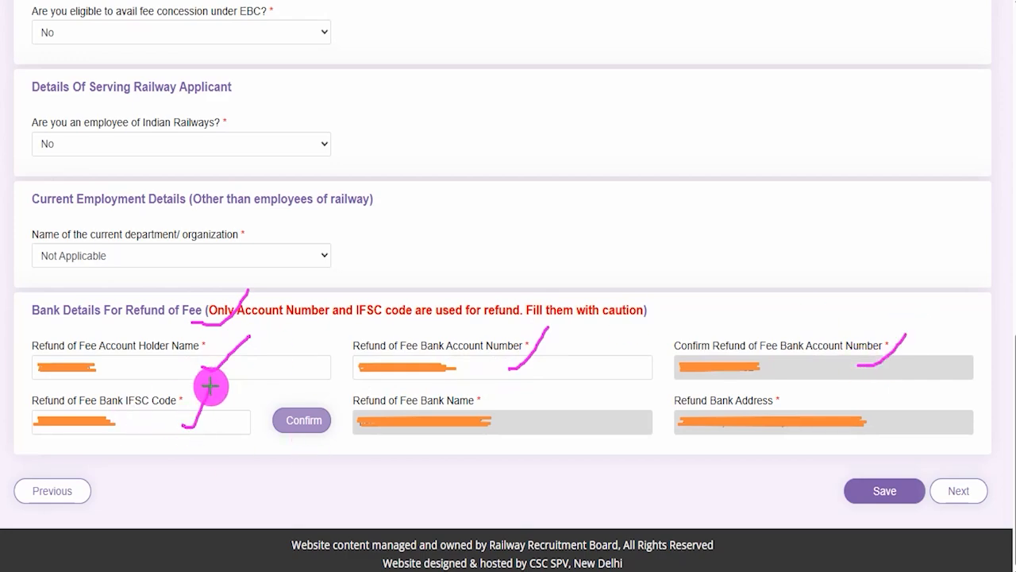
pyautogui.moveTo(308, 406); pyautogui.dragTo(335, 380)
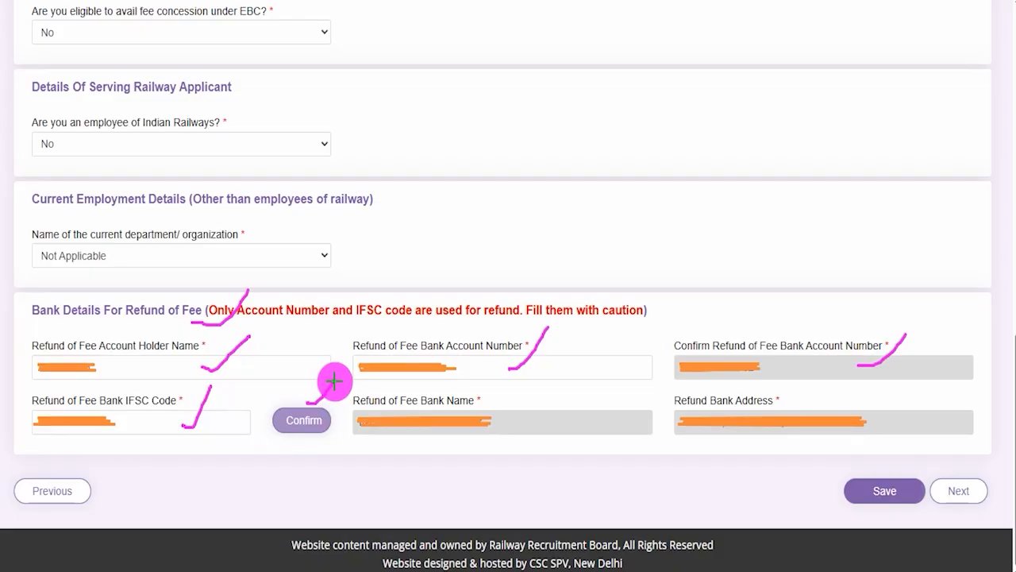
pyautogui.moveTo(486, 407); pyautogui.dragTo(522, 388)
pyautogui.moveTo(795, 402); pyautogui.dragTo(824, 381)
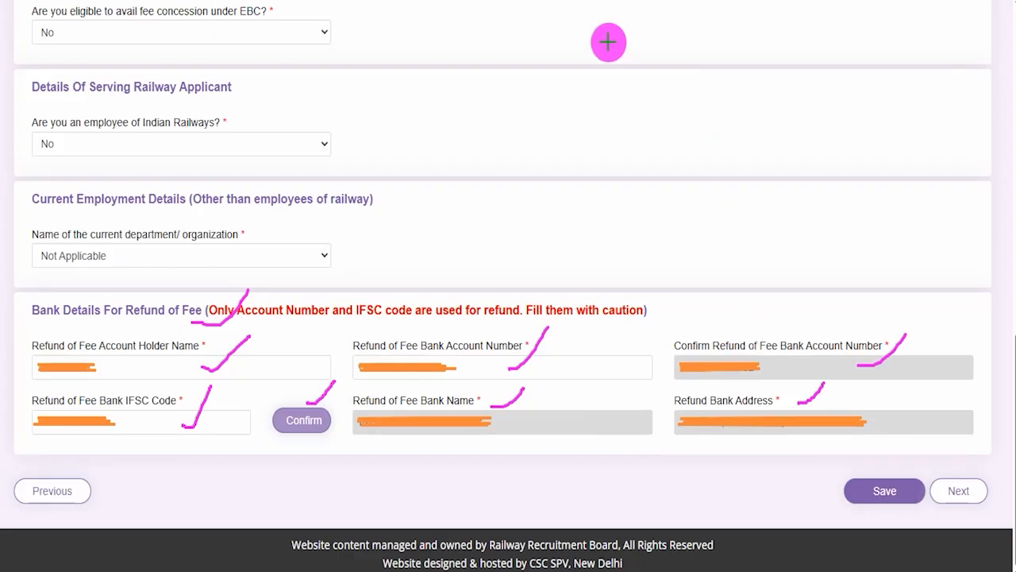
# Draw pink arrows pointing out the Save and Next actions at the end of Other Details
pyautogui.moveTo(616, 488); pyautogui.dragTo(827, 491)
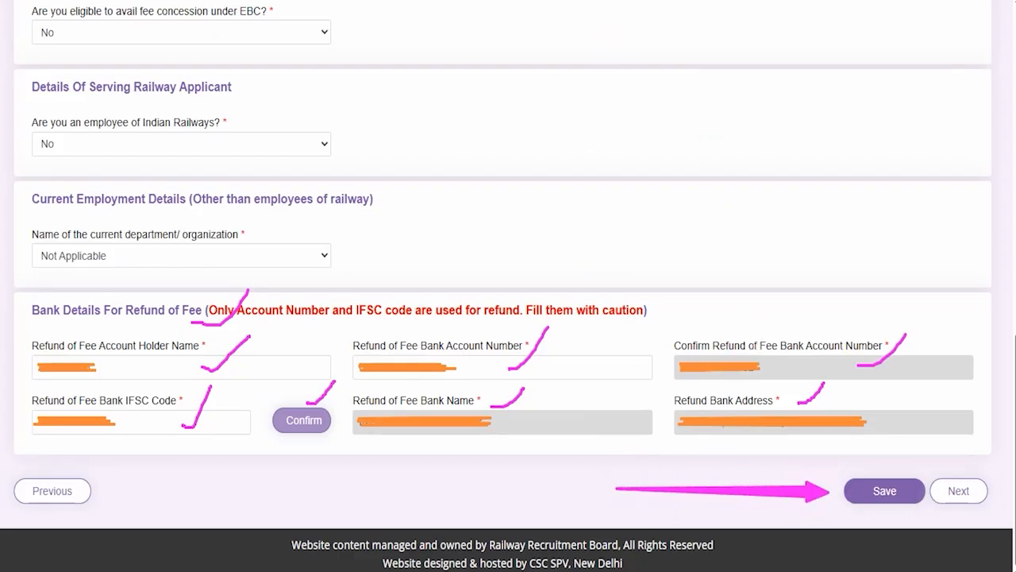
pyautogui.moveTo(984, 291); pyautogui.dragTo(977, 439)
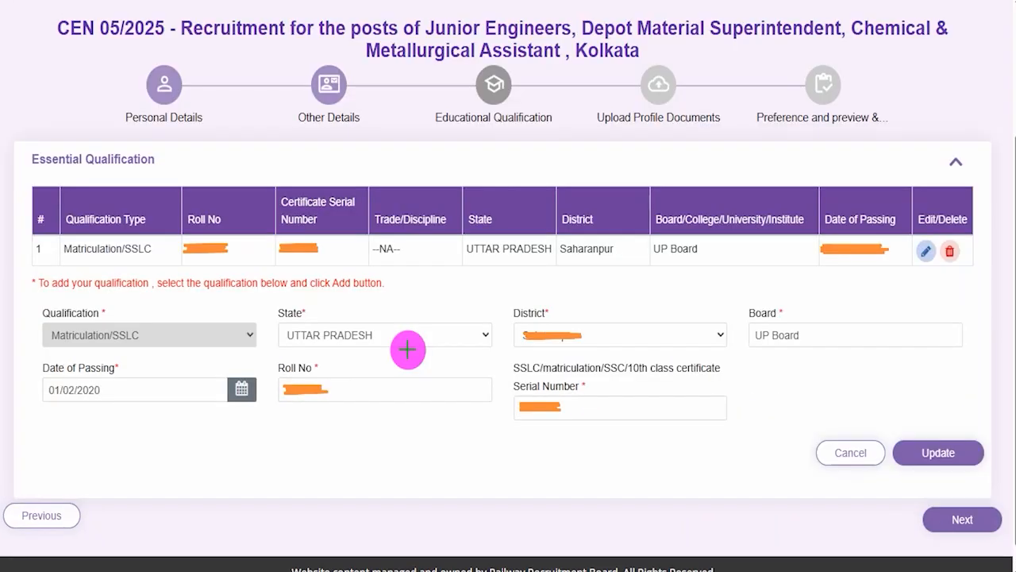
# Draw pink ticks on the Educational Qualification stage and the Matriculation/SSLC row, and circle that row's edit icon
pyautogui.moveTo(481, 139); pyautogui.dragTo(540, 102)
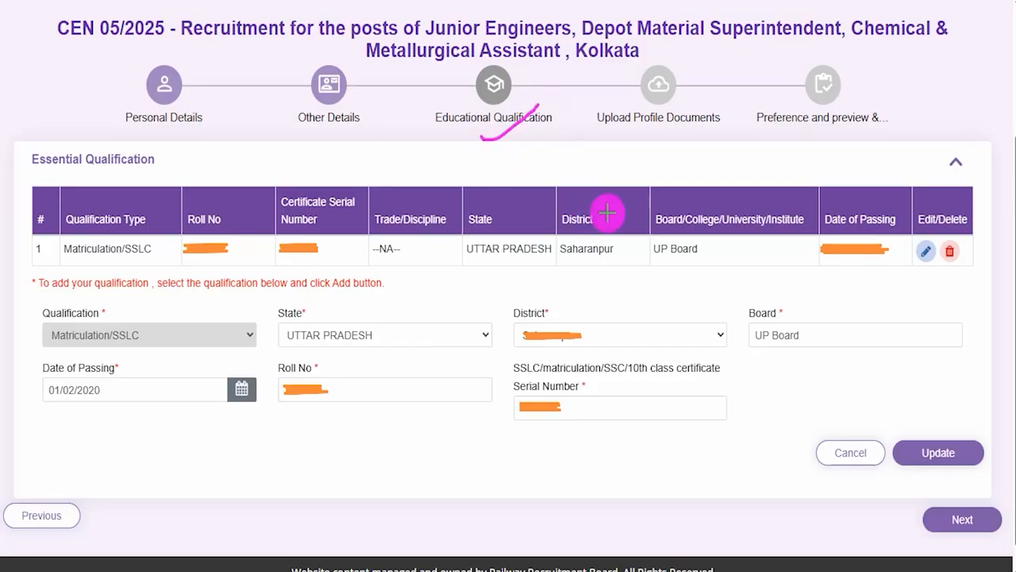
pyautogui.moveTo(132, 255); pyautogui.dragTo(173, 218)
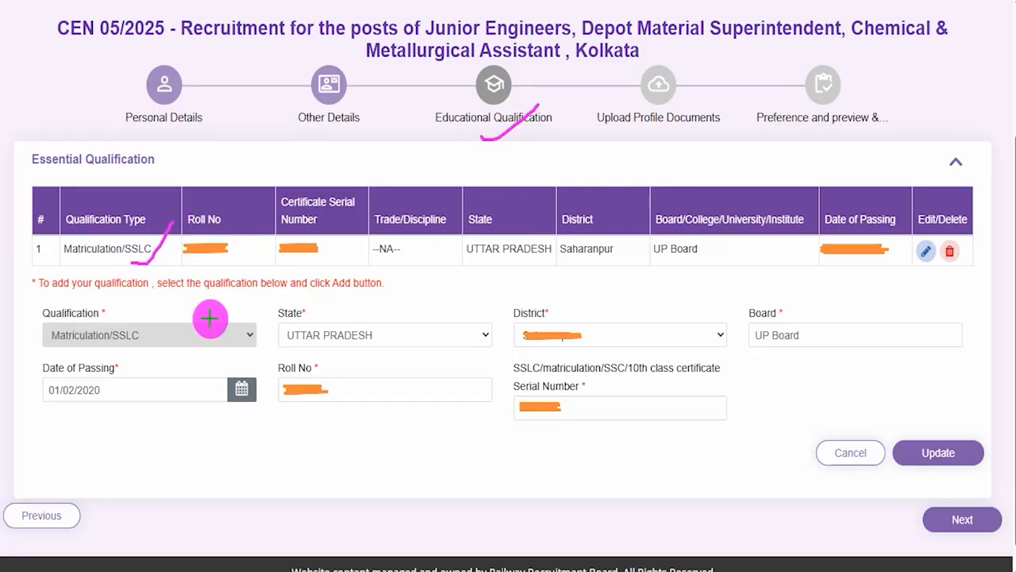
pyautogui.moveTo(913, 240)
pyautogui.mouseDown()
pyautogui.moveTo(923, 268)
pyautogui.moveTo(936, 252)
pyautogui.moveTo(927, 233)
pyautogui.mouseUp()
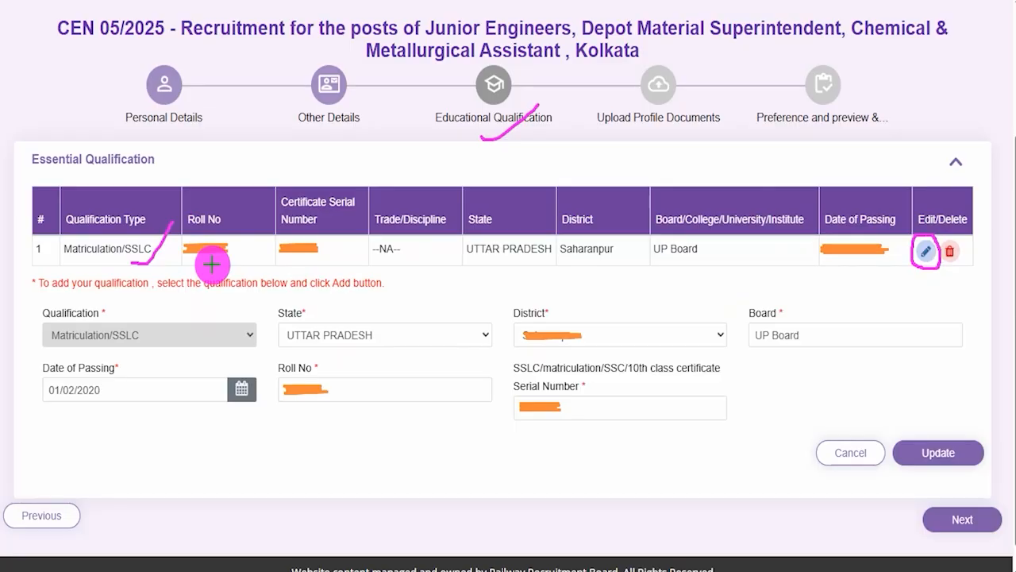
# Mark the Matriculation/SSLC form in pink with ticks on its fields, a circle around the passing-date calendar and an arrow to Update
pyautogui.moveTo(164, 343); pyautogui.dragTo(199, 303)
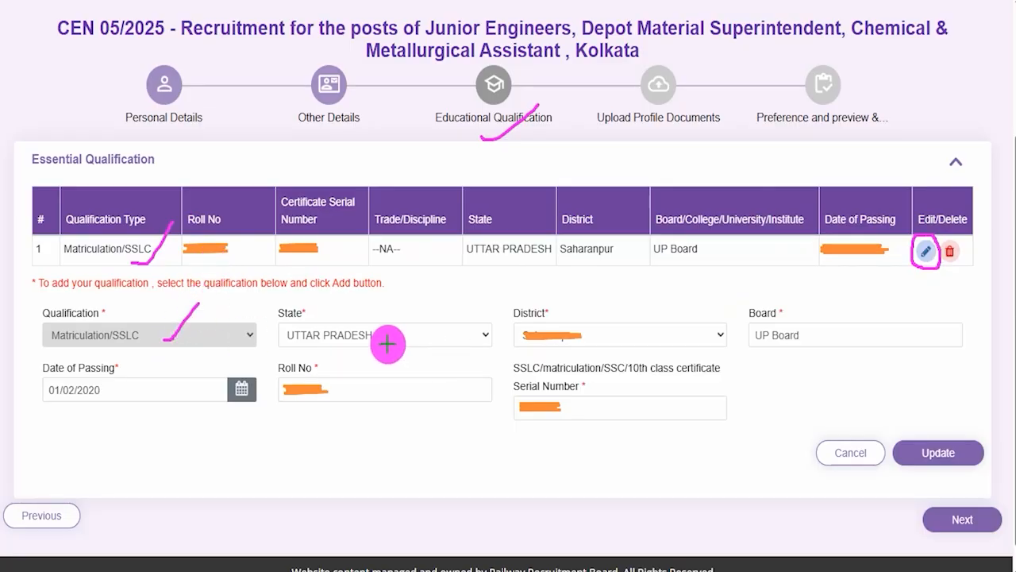
pyautogui.moveTo(396, 341); pyautogui.dragTo(427, 303)
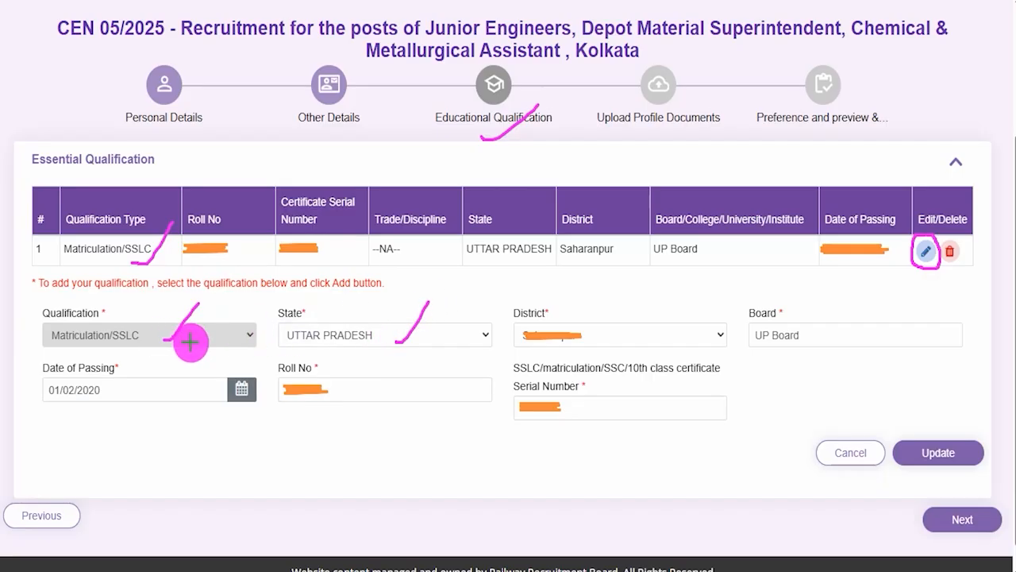
pyautogui.moveTo(190, 341); pyautogui.dragTo(218, 307)
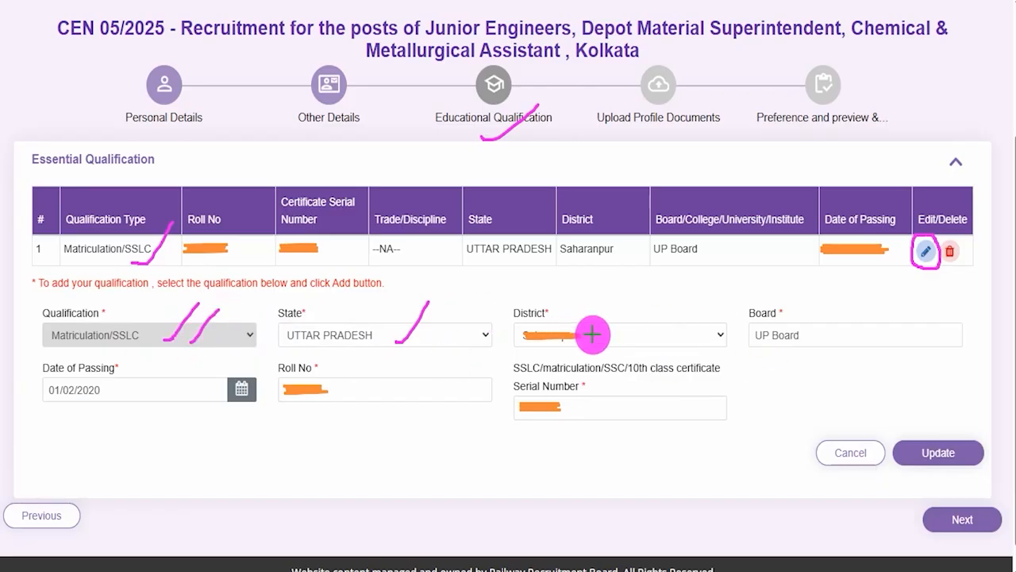
pyautogui.moveTo(602, 334); pyautogui.dragTo(627, 297)
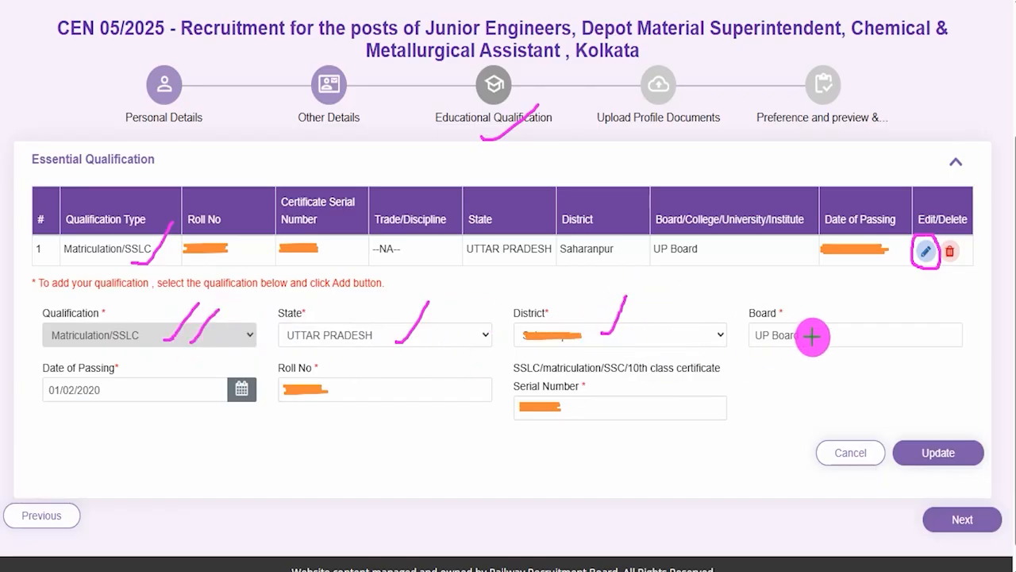
pyautogui.moveTo(812, 335); pyautogui.dragTo(846, 294)
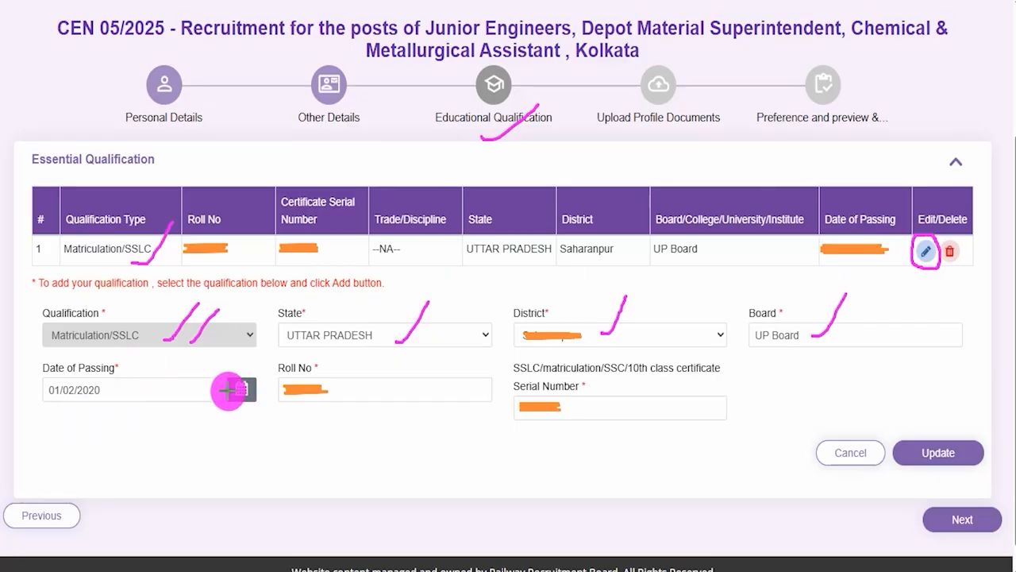
pyautogui.moveTo(236, 374)
pyautogui.mouseDown()
pyautogui.moveTo(234, 391)
pyautogui.moveTo(254, 374)
pyautogui.moveTo(230, 377)
pyautogui.mouseUp()
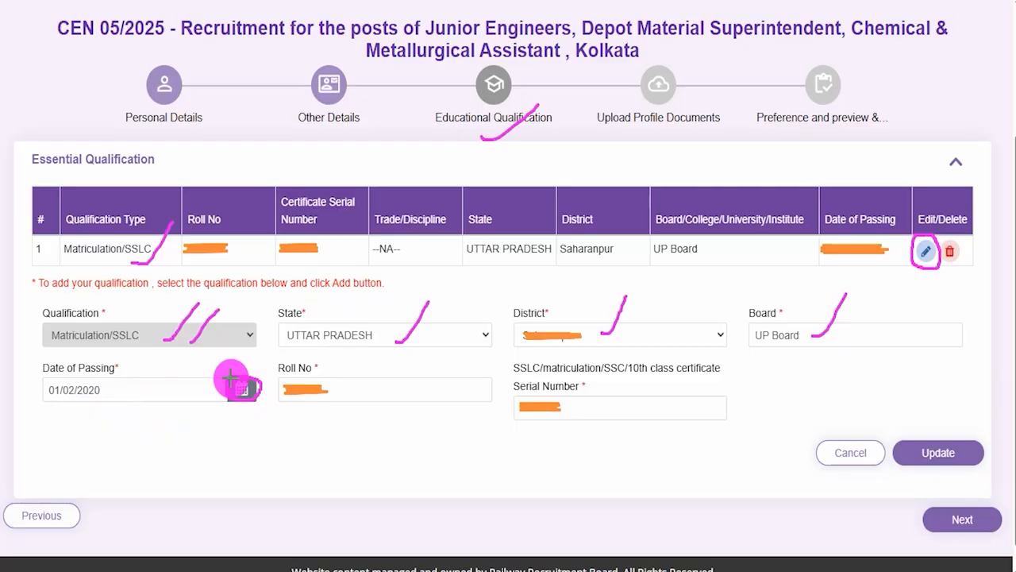
pyautogui.moveTo(355, 390); pyautogui.dragTo(379, 368)
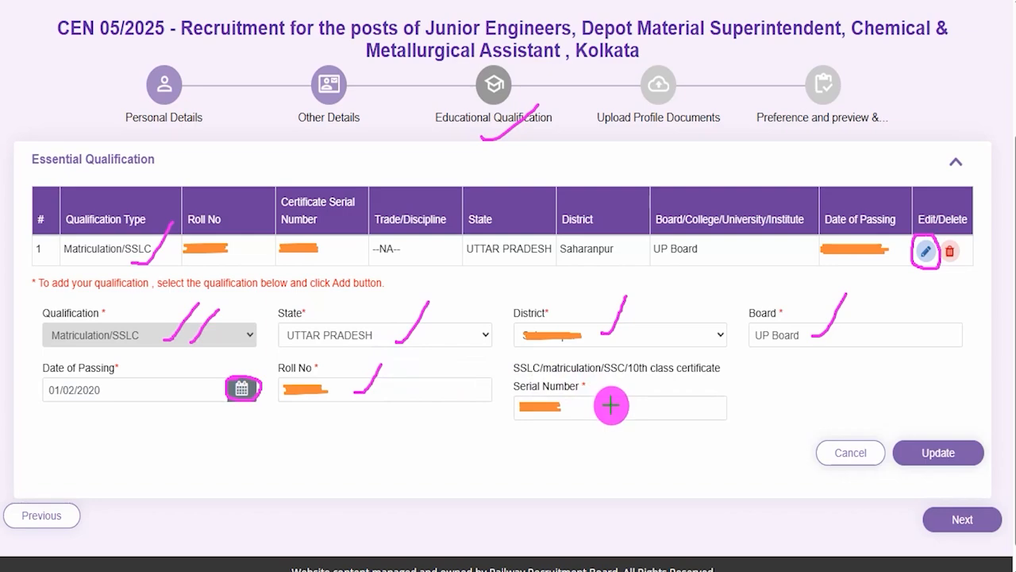
pyautogui.moveTo(611, 406); pyautogui.dragTo(632, 373)
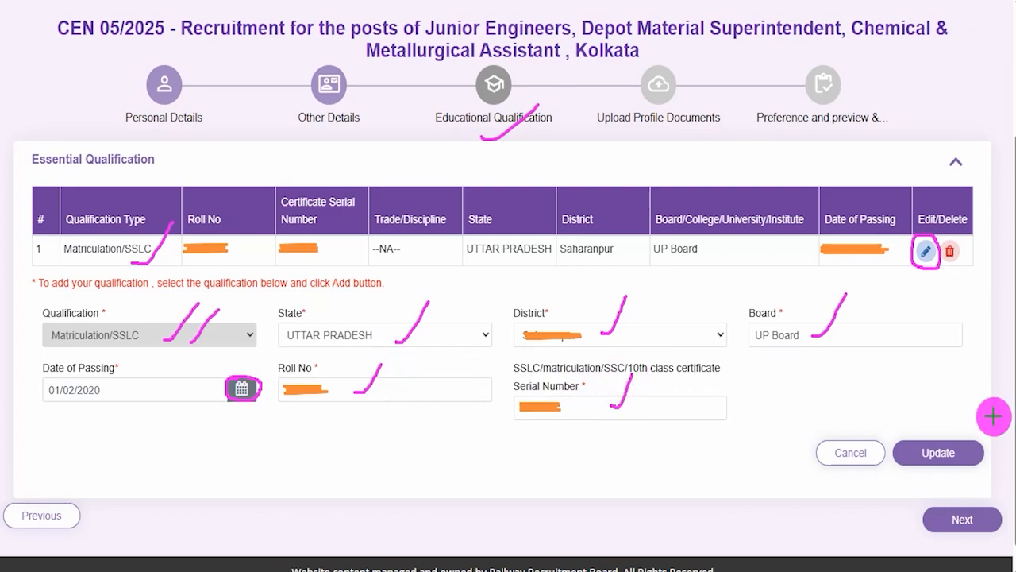
pyautogui.moveTo(989, 302); pyautogui.dragTo(960, 424)
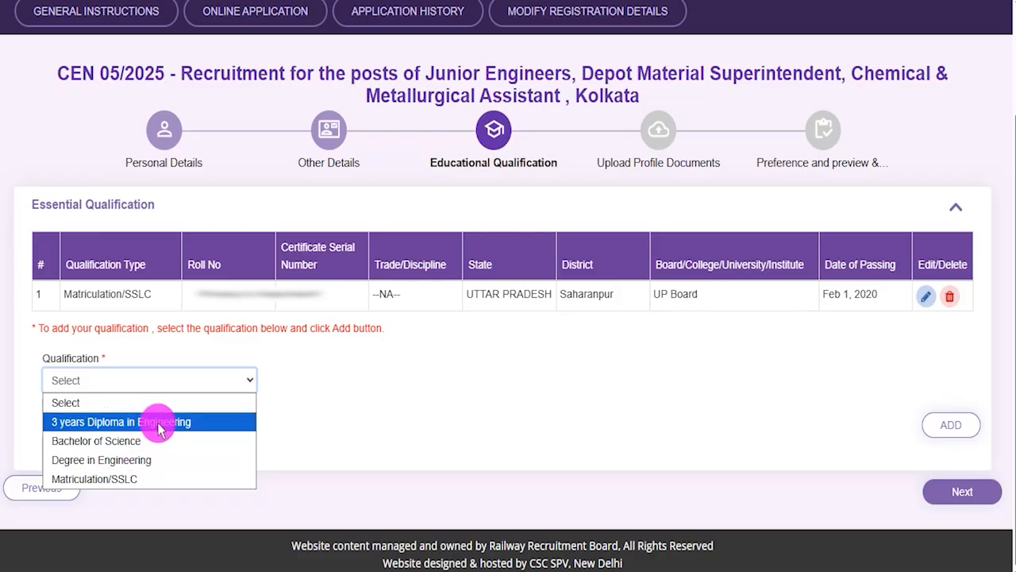
# Choose Degree in Engineering as the new qualification with Computer Science as its discipline/subject
pyautogui.click(139, 464)
pyautogui.scroll(-1, 272, 307)
pyautogui.click(341, 324)
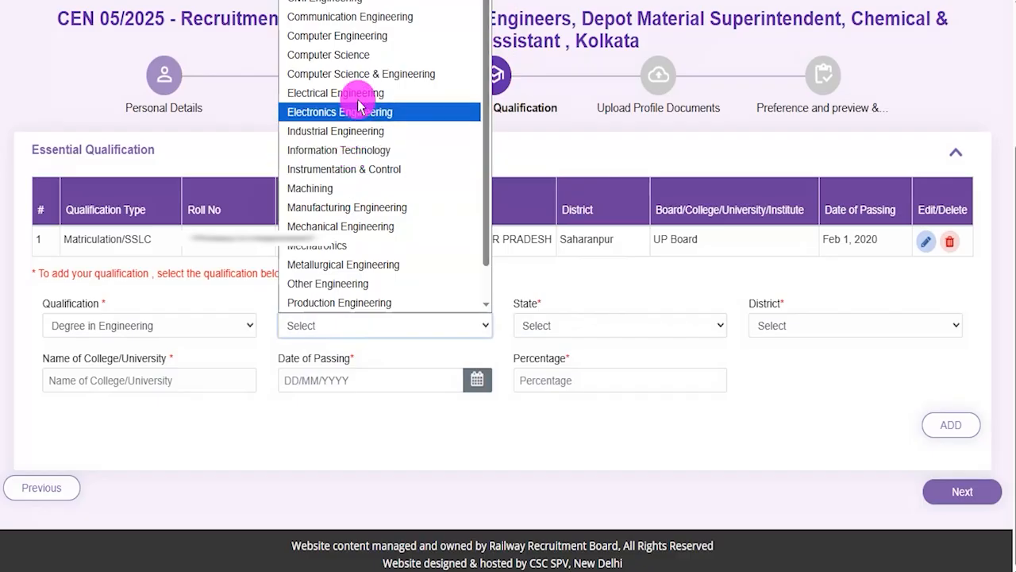
pyautogui.click(360, 55)
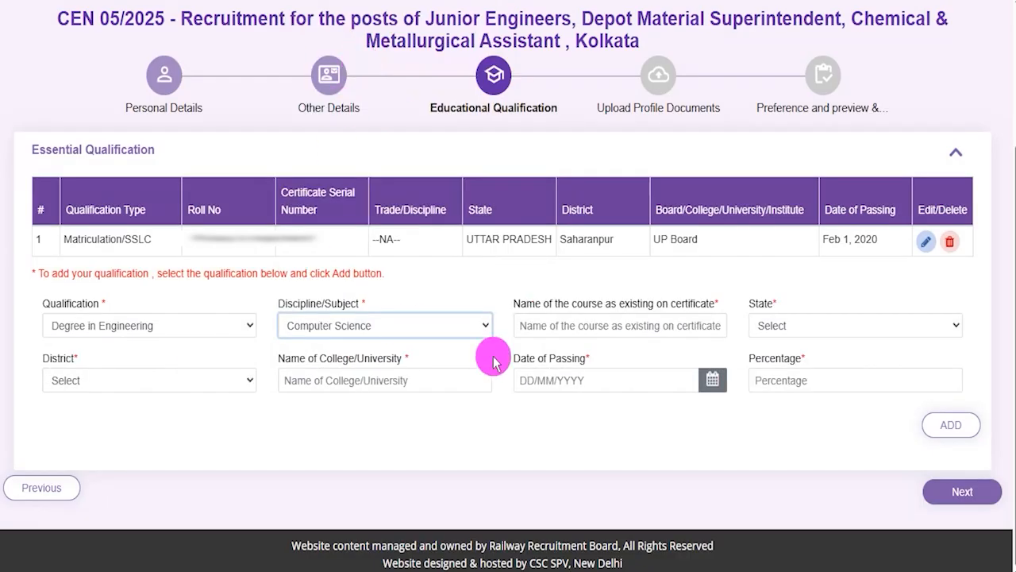
pyautogui.click(608, 324)
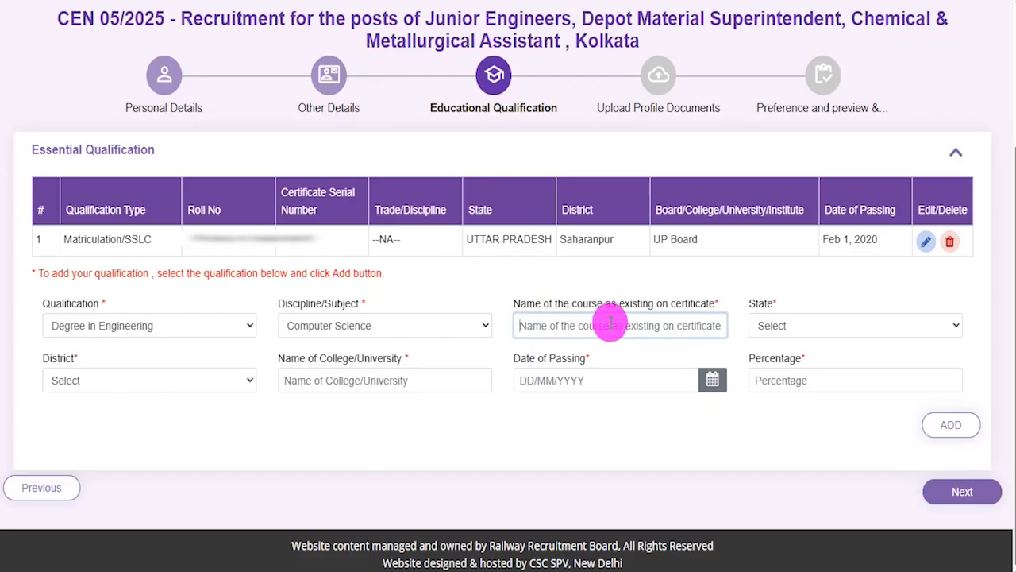
# Set the engineering degree's state to UTTAR PRADESH and its district to Amroha
pyautogui.click(770, 332)
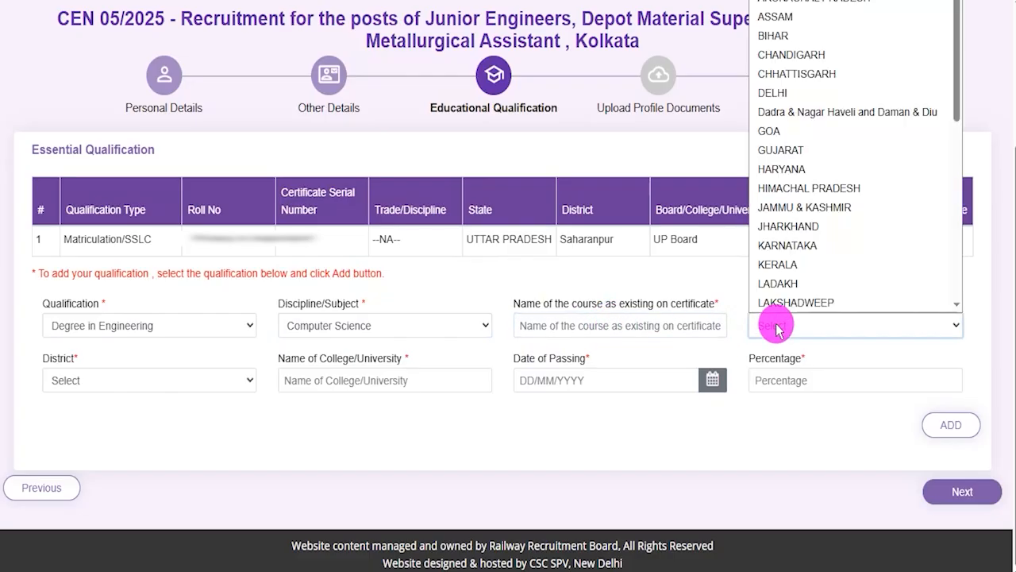
pyautogui.scroll(-5, 780, 280)
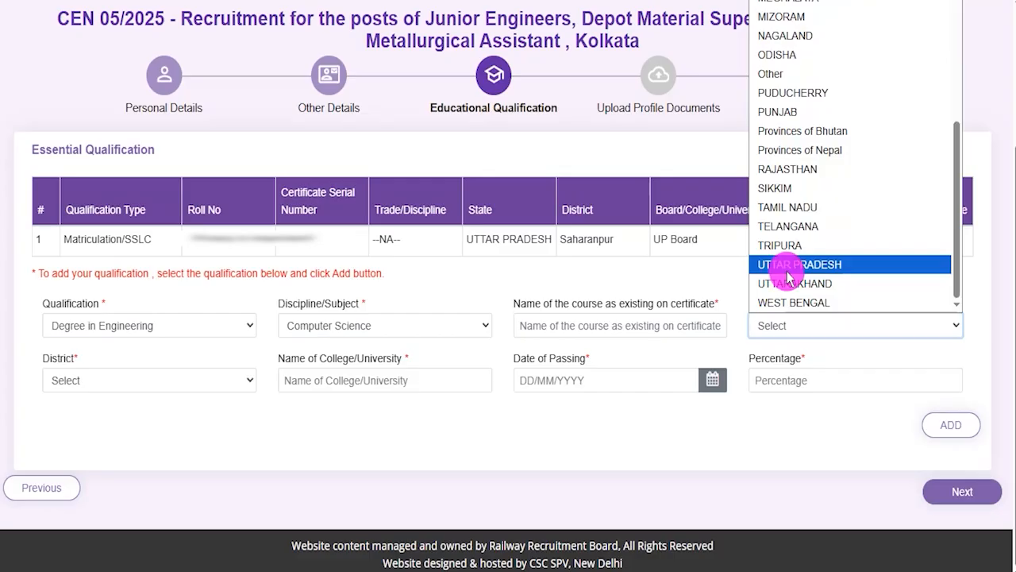
pyautogui.click(790, 265)
pyautogui.click(127, 379)
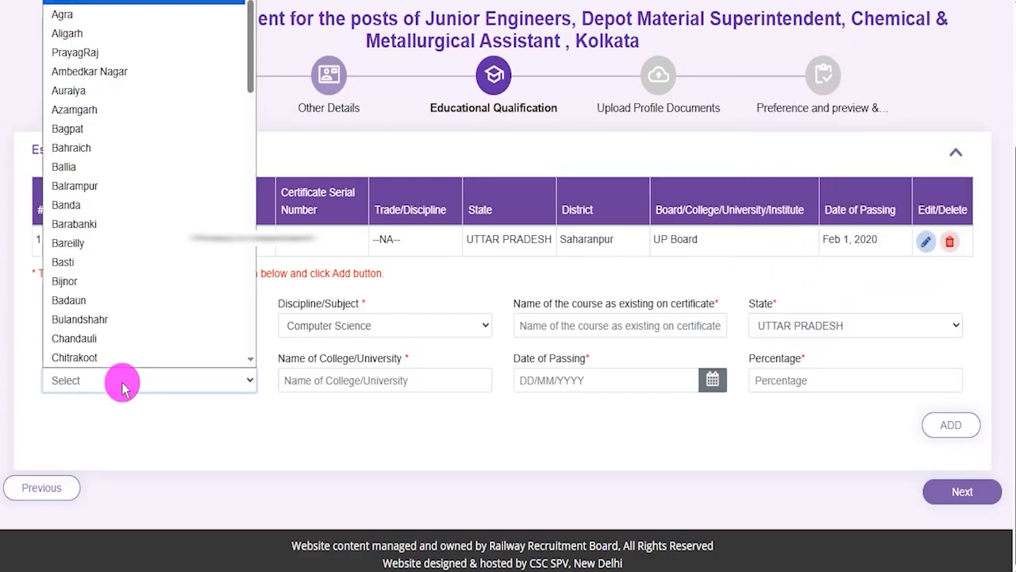
pyautogui.scroll(-10, 124, 292)
pyautogui.click(95, 320)
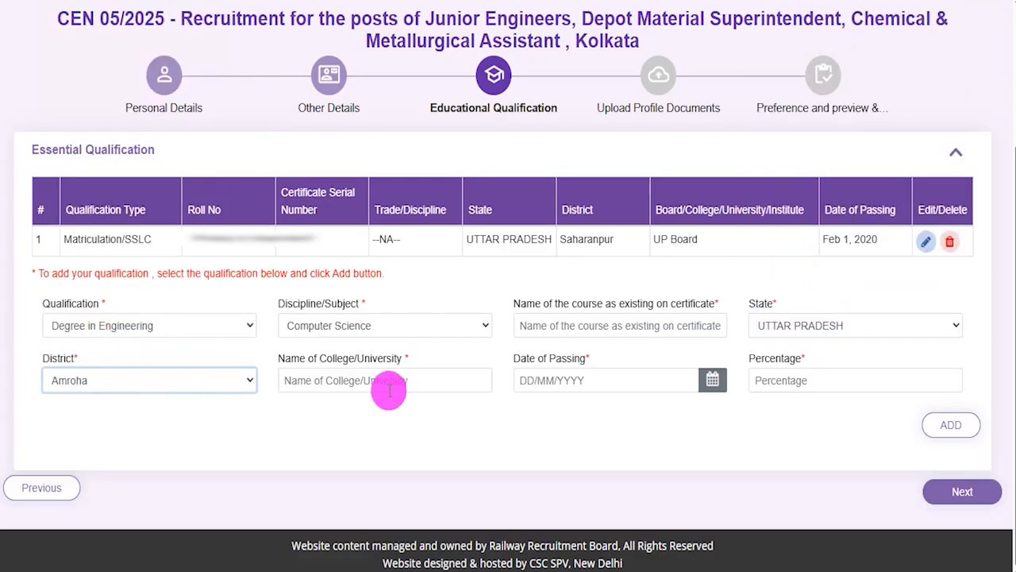
# Enter Coer as the degree's college/university and 80.00 as its percentage, leaving the date of passing blank
pyautogui.click(378, 381)
pyautogui.write('Coer')
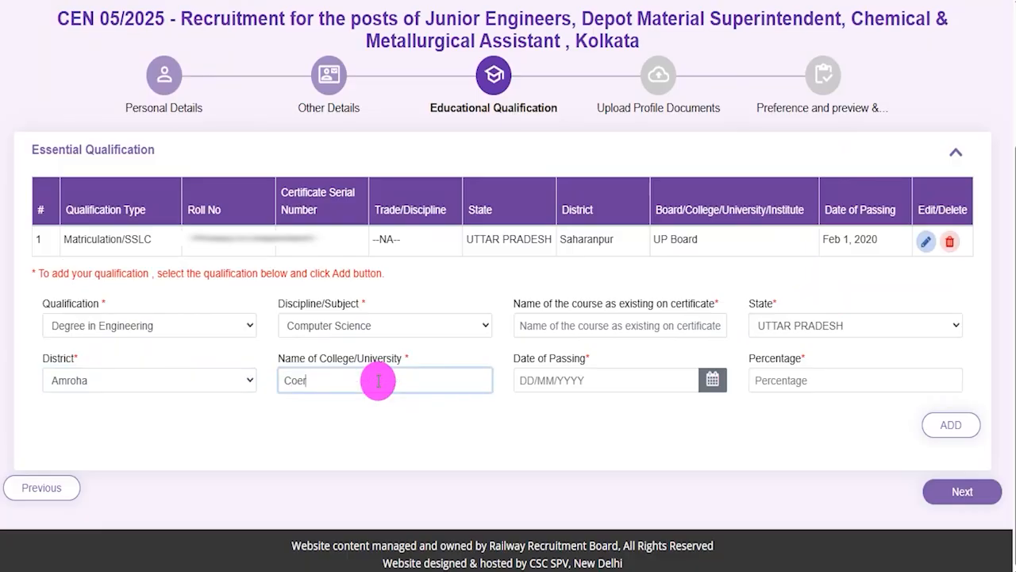
pyautogui.click(713, 381)
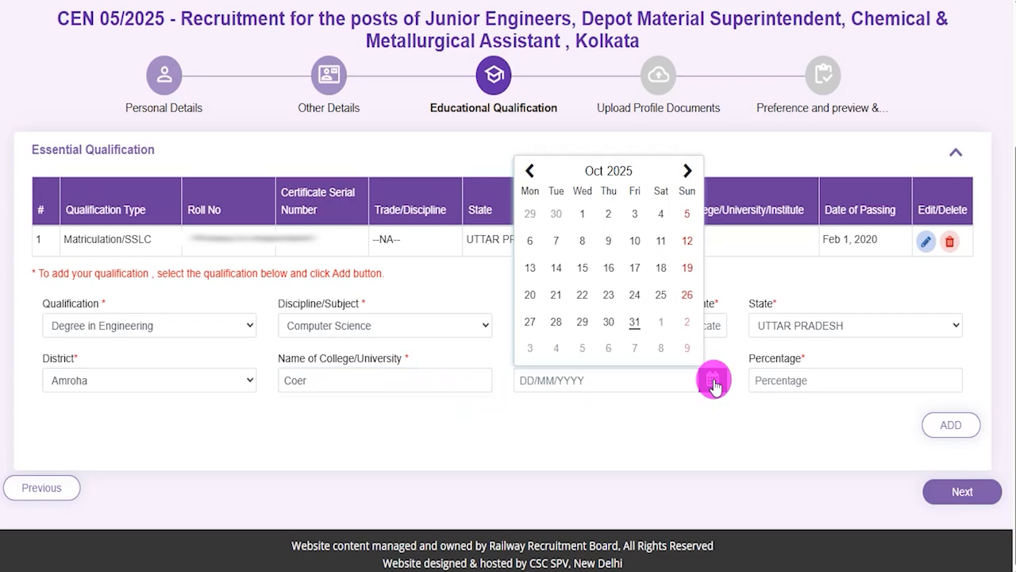
pyautogui.click(723, 427)
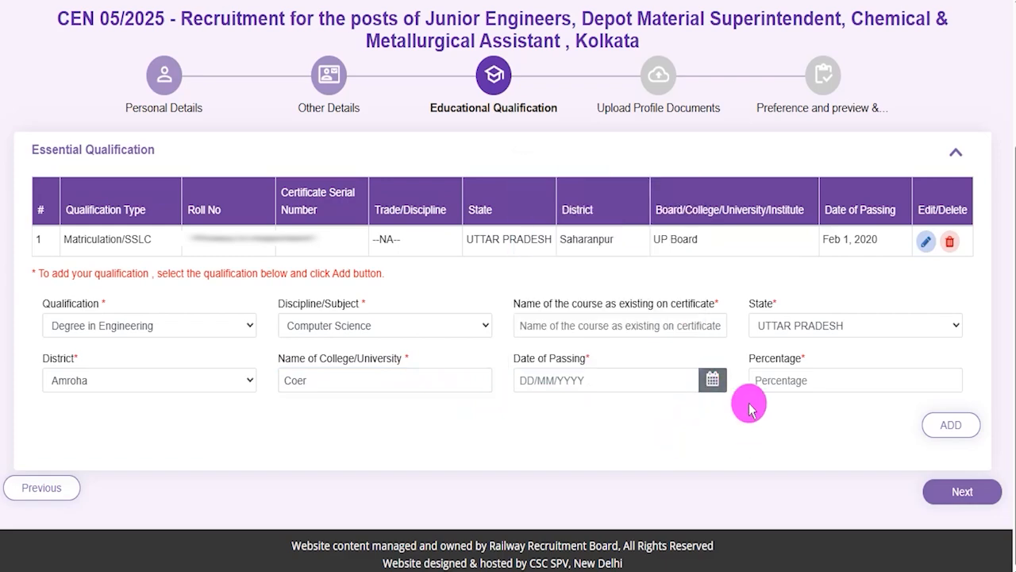
pyautogui.click(783, 381)
pyautogui.write('80.00')
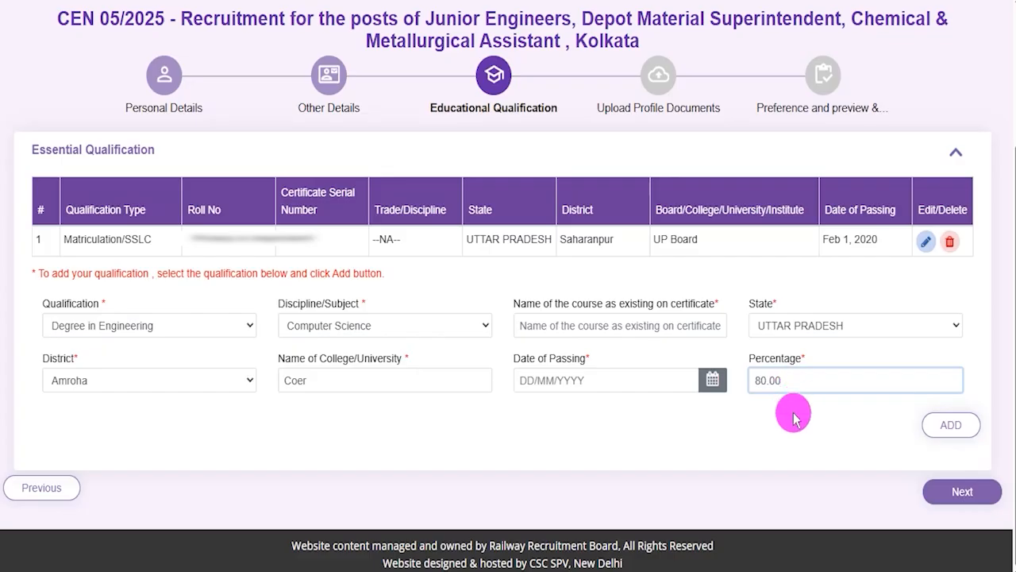
pyautogui.click(796, 419)
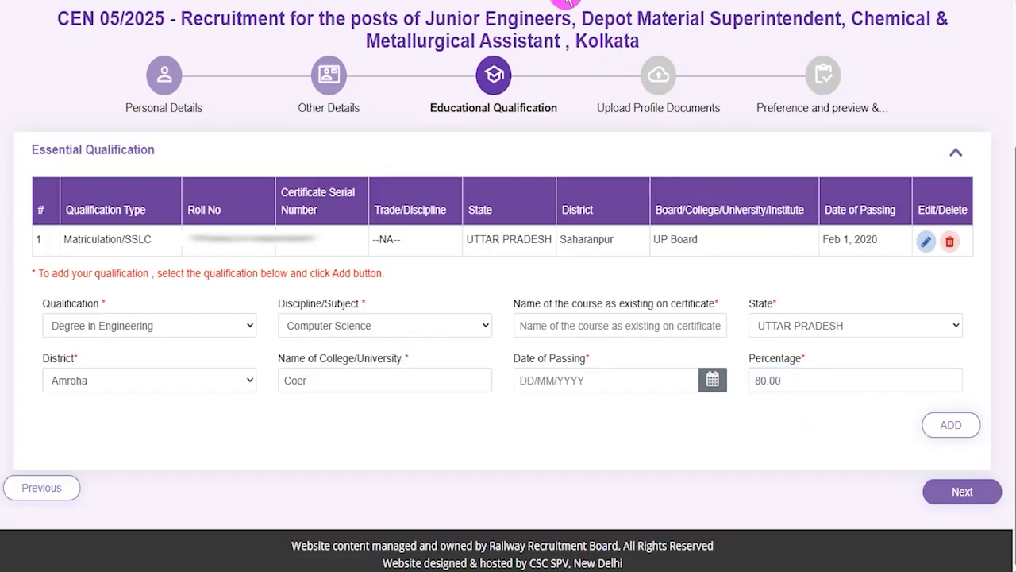
# Draw arrows pointing out the ADD and Next actions of the Essential Qualification form
pyautogui.moveTo(679, 434); pyautogui.dragTo(905, 430)
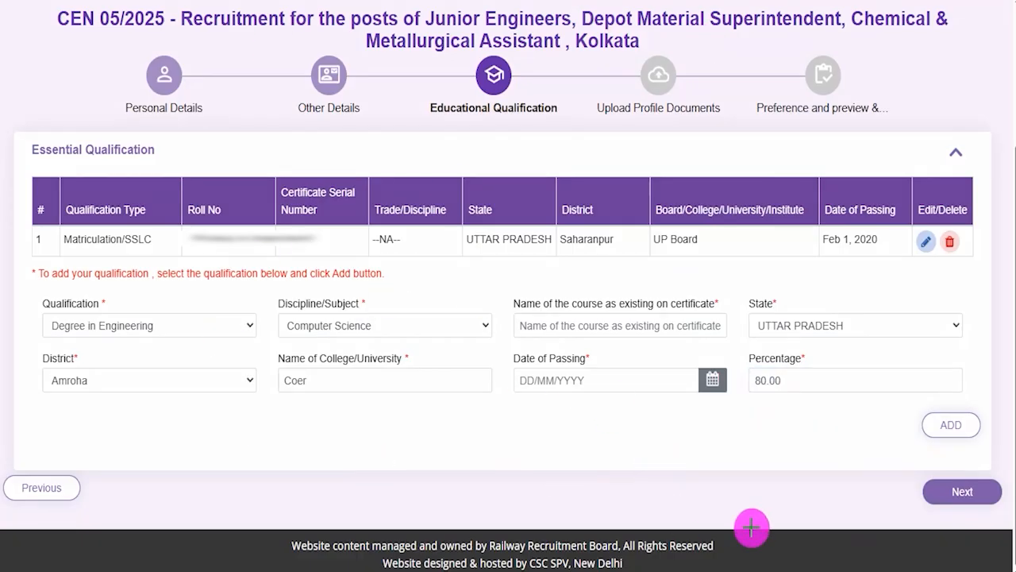
pyautogui.moveTo(736, 485); pyautogui.dragTo(898, 489)
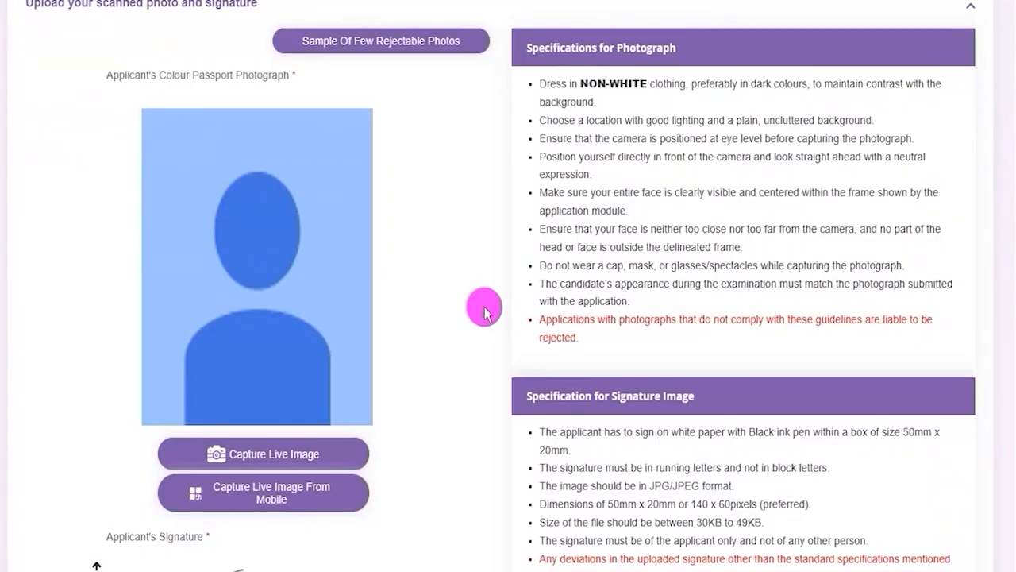
# Mark in pink the photograph specifications on facing the camera directly and not wearing a cap, mask or glasses/spectacles
pyautogui.scroll(-5, 483, 307)
pyautogui.scroll(3, 484, 310)
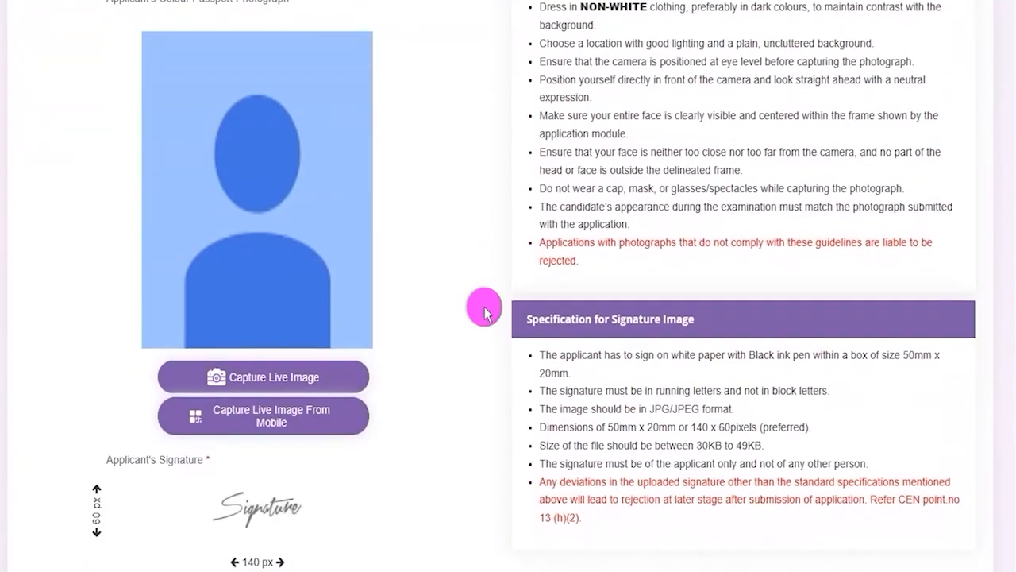
pyautogui.scroll(-3, 484, 310)
pyautogui.scroll(3, 484, 309)
pyautogui.scroll(2, 484, 311)
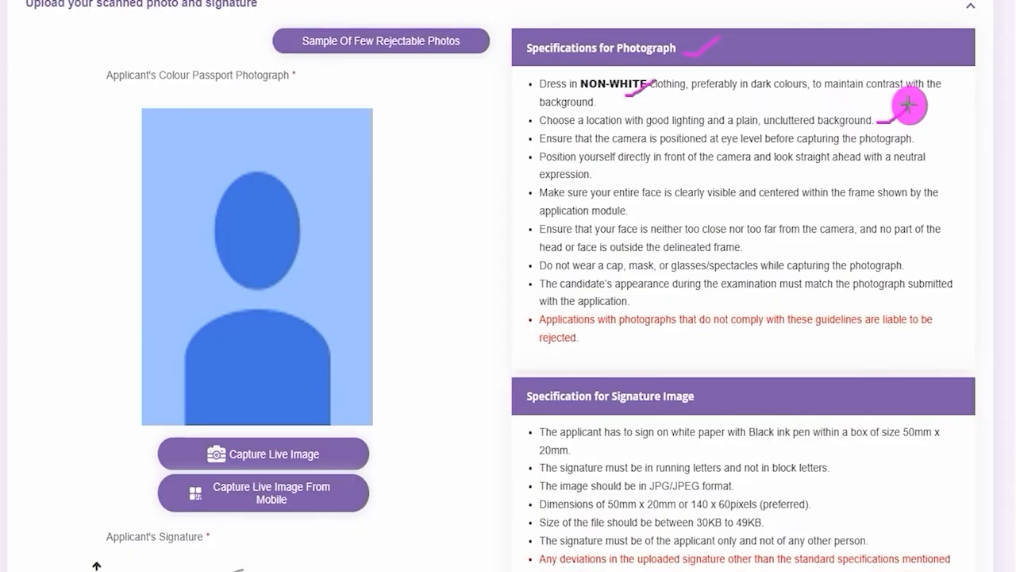
pyautogui.moveTo(617, 170); pyautogui.dragTo(653, 157)
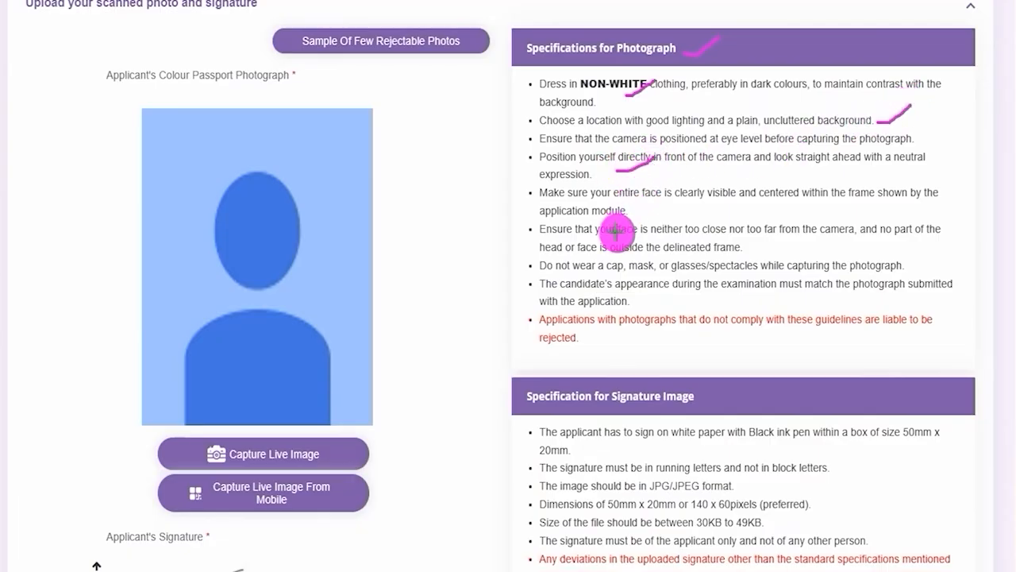
pyautogui.moveTo(577, 273); pyautogui.dragTo(646, 274)
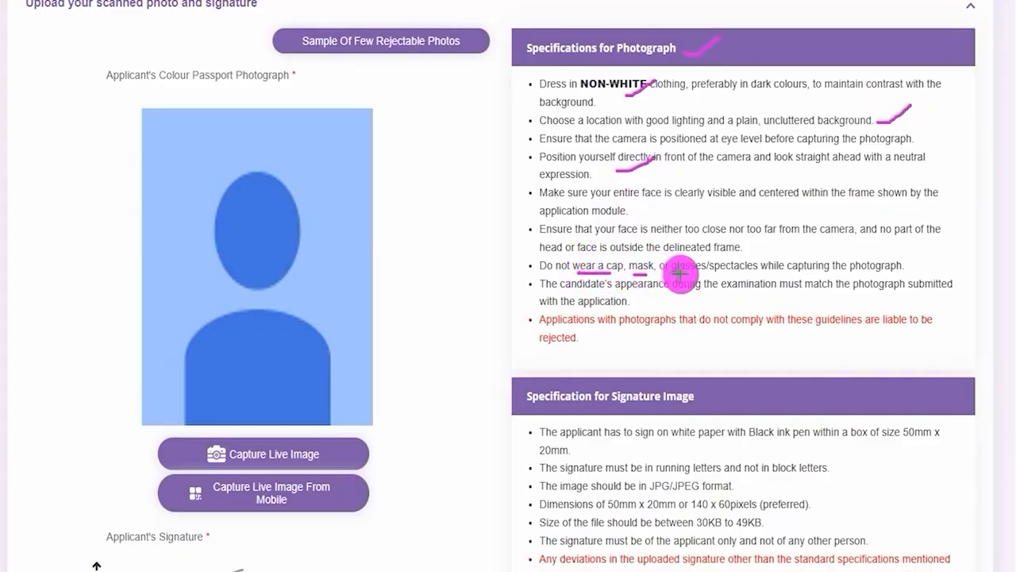
pyautogui.moveTo(681, 273); pyautogui.dragTo(725, 274)
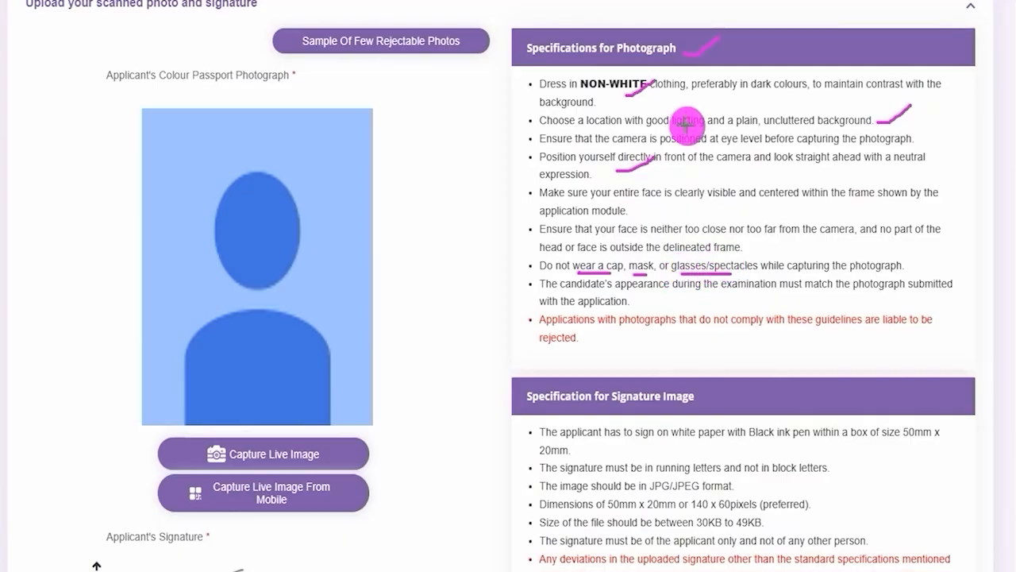
pyautogui.moveTo(711, 166); pyautogui.dragTo(732, 156)
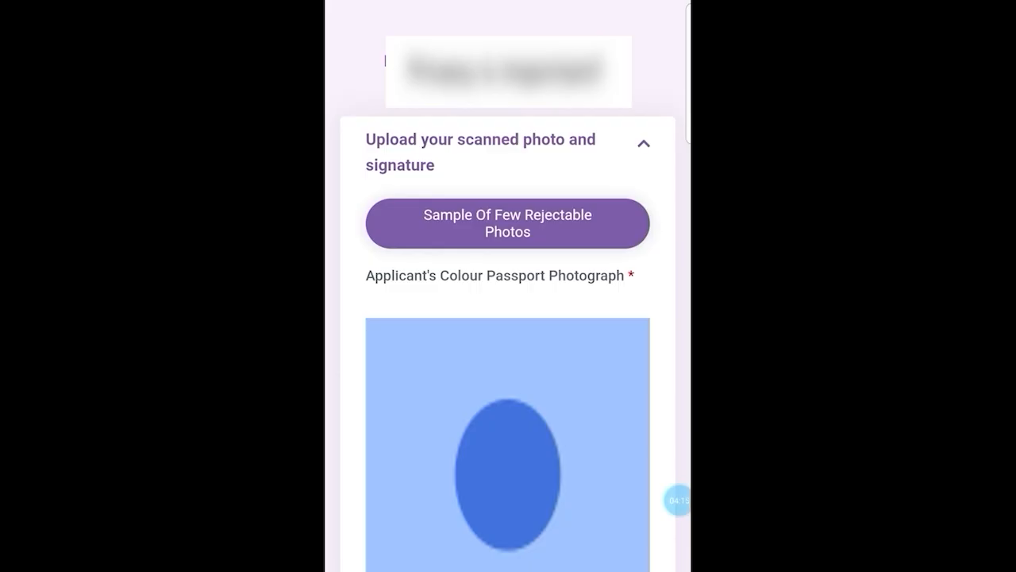
# Locate the Capture Live Image and Save options for the applicant's passport photograph on the mobile upload page
pyautogui.scroll(-5, 509, 358)
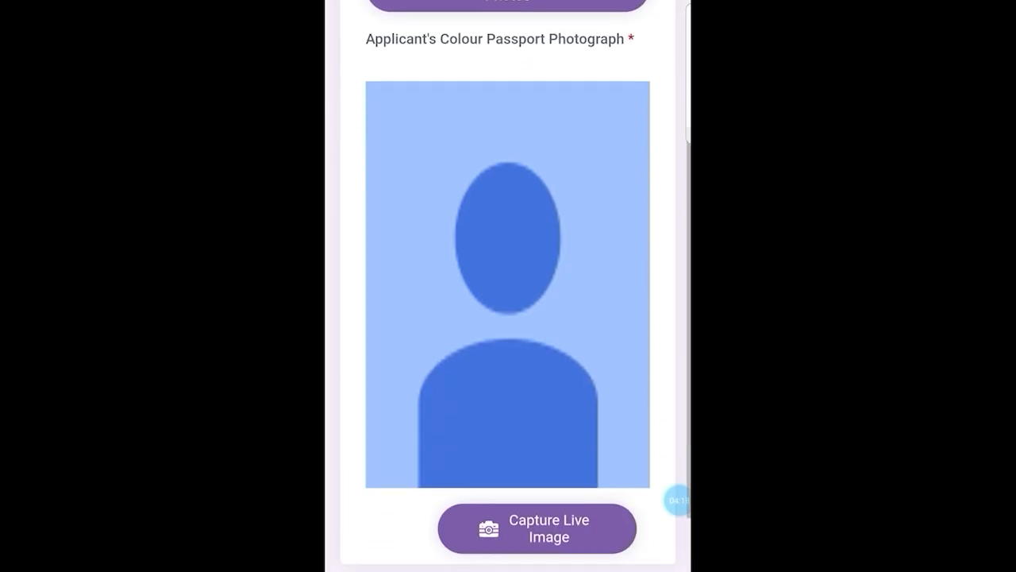
pyautogui.scroll(-2, 508, 318)
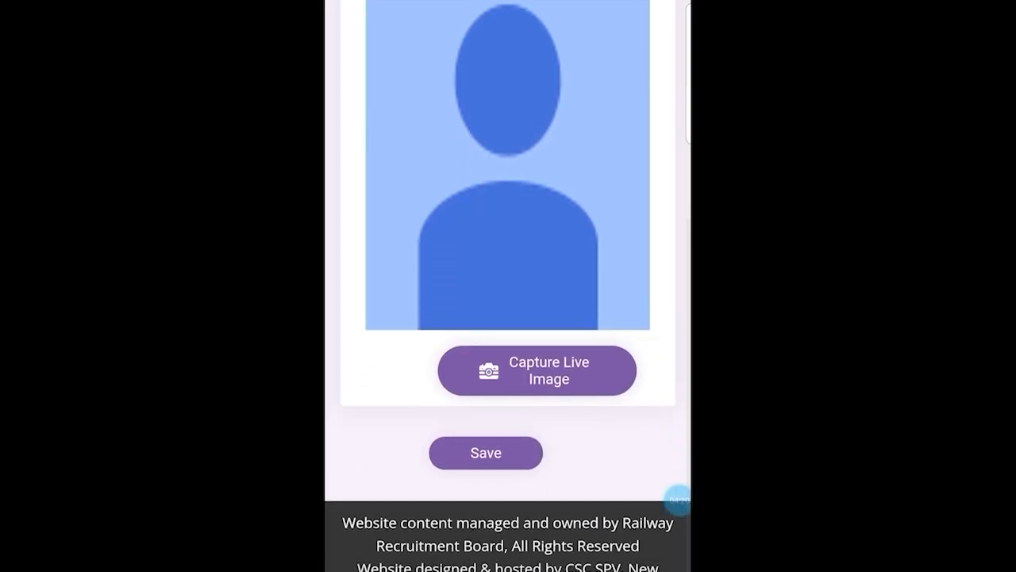
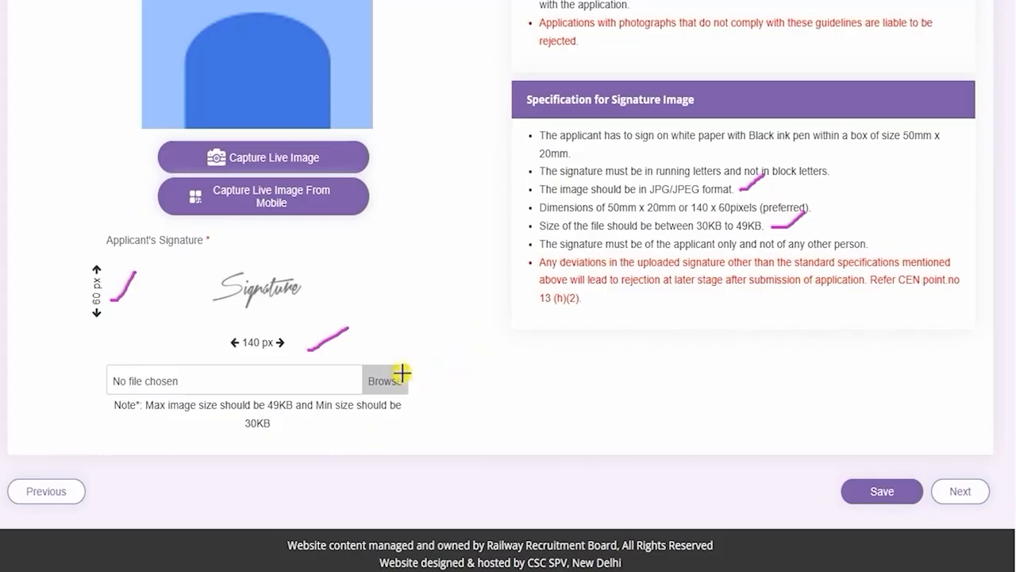
# Draw red tick marks beside the signature file chooser, the captured photograph and the uploaded signature image
pyautogui.moveTo(399, 374); pyautogui.dragTo(445, 332)
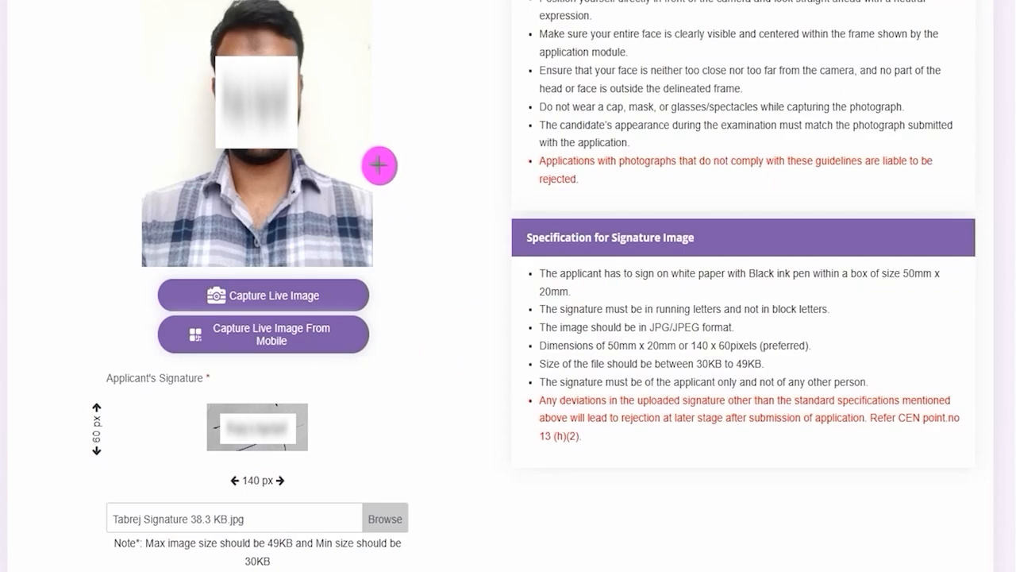
pyautogui.moveTo(367, 165); pyautogui.dragTo(446, 108)
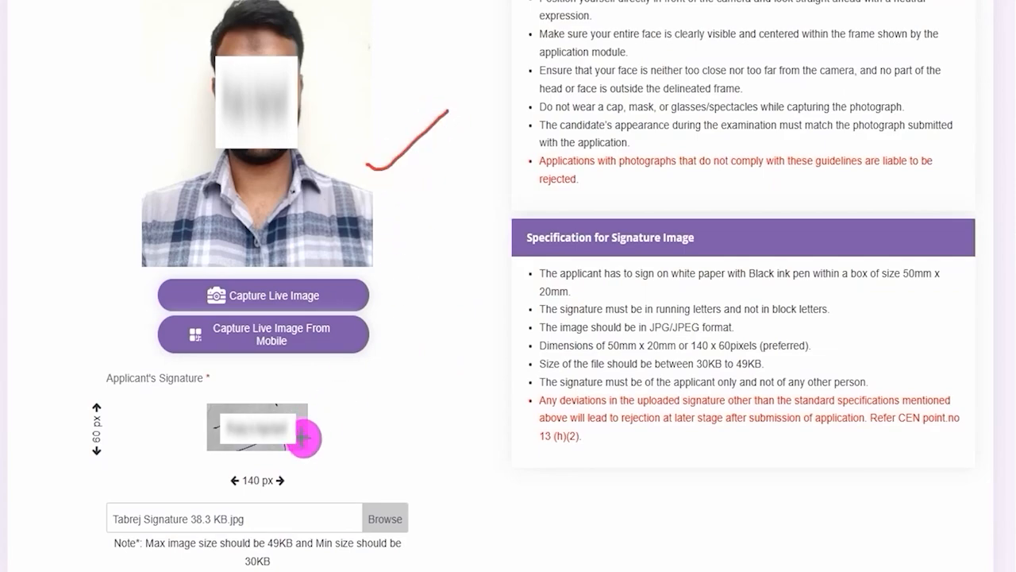
pyautogui.moveTo(304, 441); pyautogui.dragTo(408, 386)
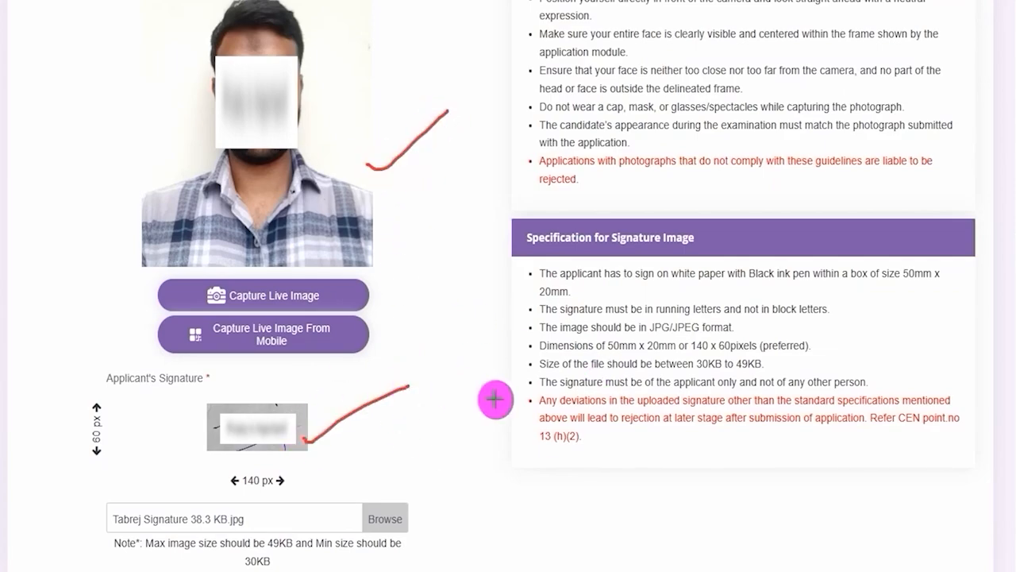
# Draw arrows pointing out the Save and Next actions of the photo and signature upload form
pyautogui.scroll(-2, 552, 346)
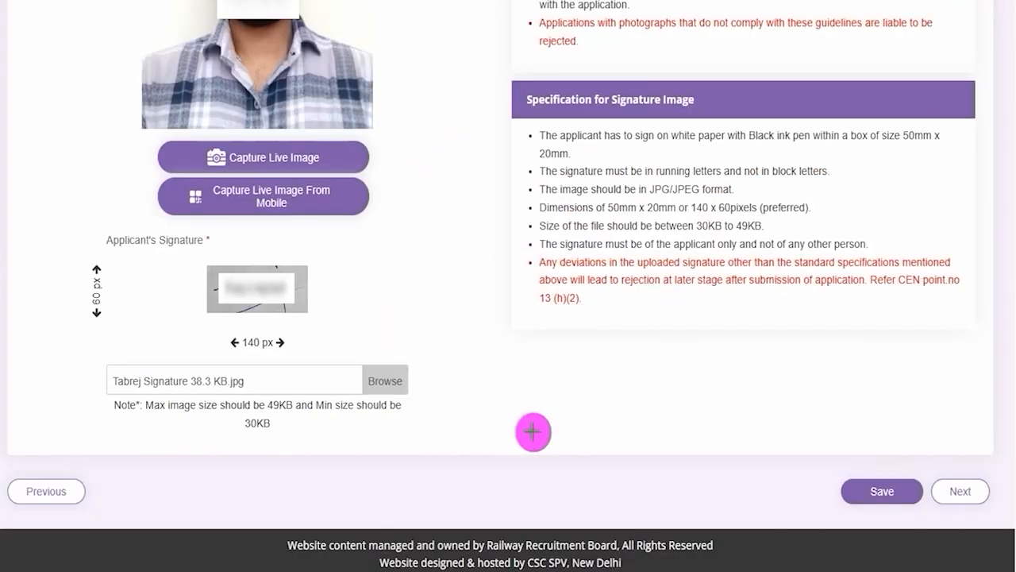
pyautogui.moveTo(644, 489); pyautogui.dragTo(823, 497)
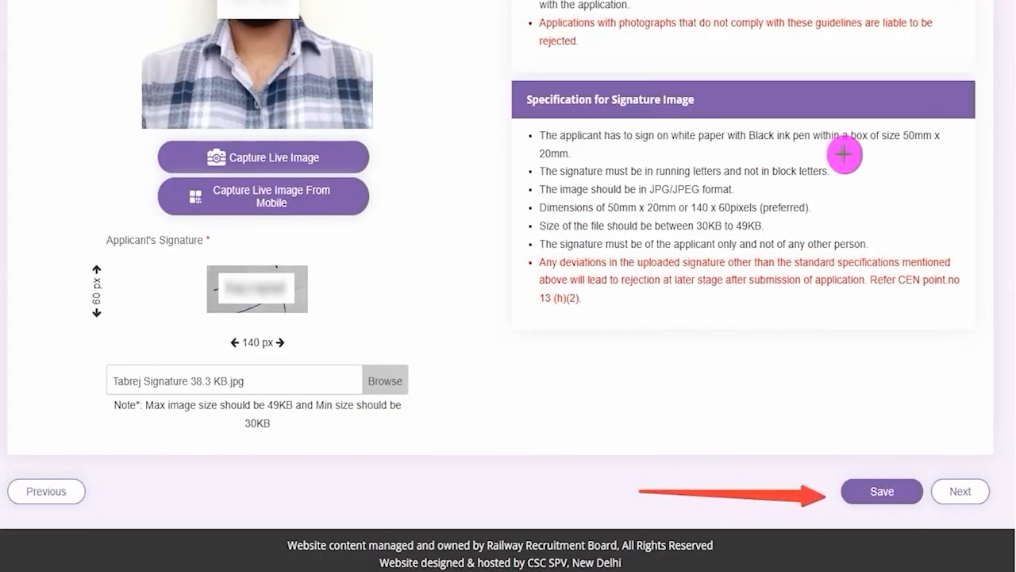
pyautogui.moveTo(918, 333); pyautogui.dragTo(955, 460)
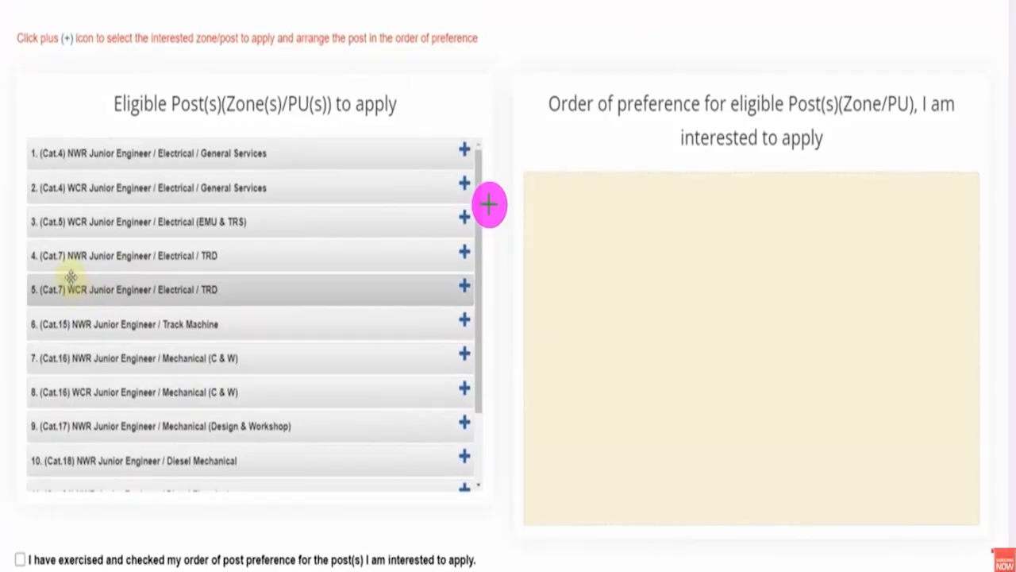
# Look through the list of eligible posts and tick-mark in red the add symbols of its first entries
pyautogui.scroll(-1, 3, 273)
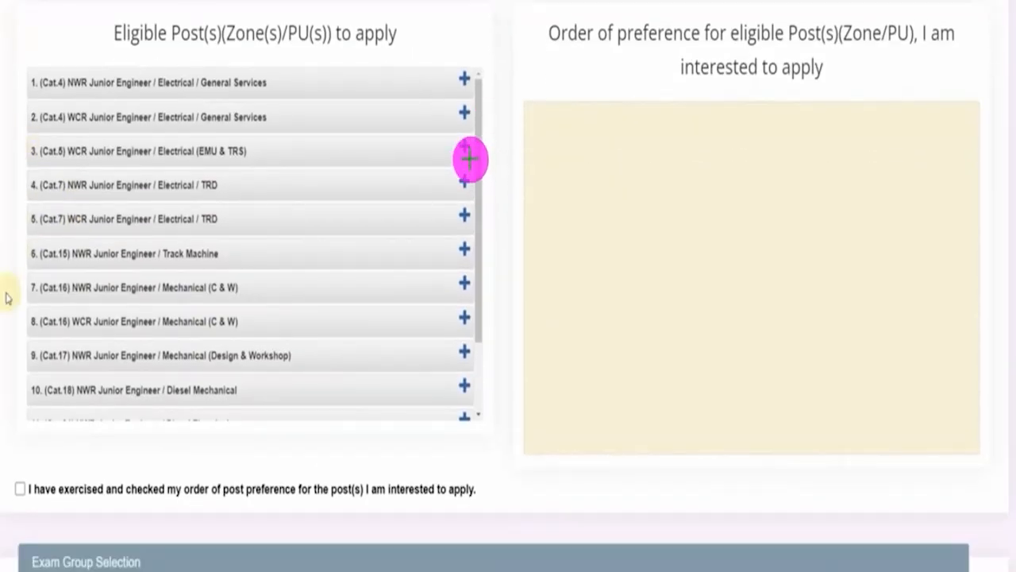
pyautogui.moveTo(427, 76); pyautogui.dragTo(452, 48)
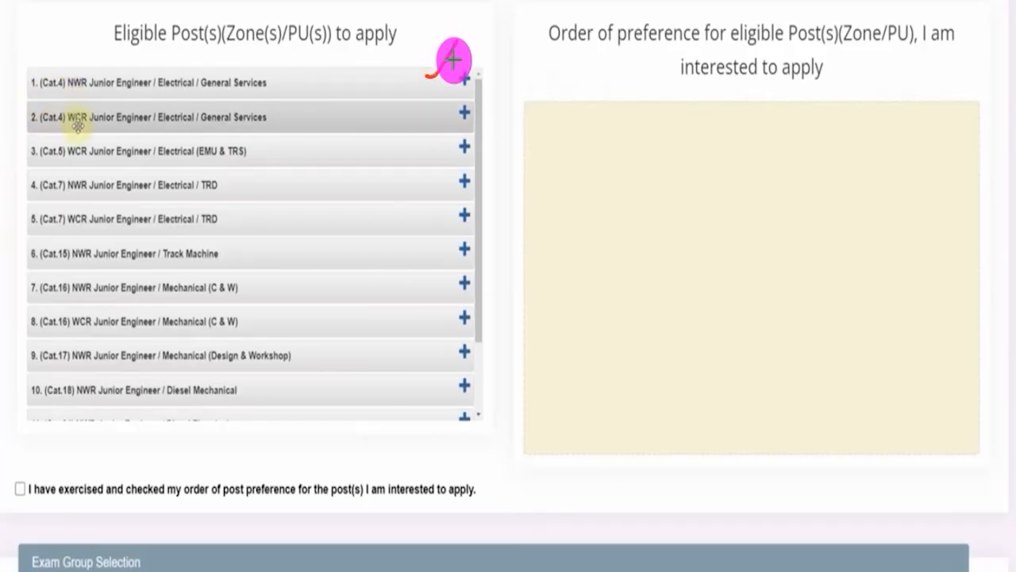
pyautogui.scroll(-3, 78, 213)
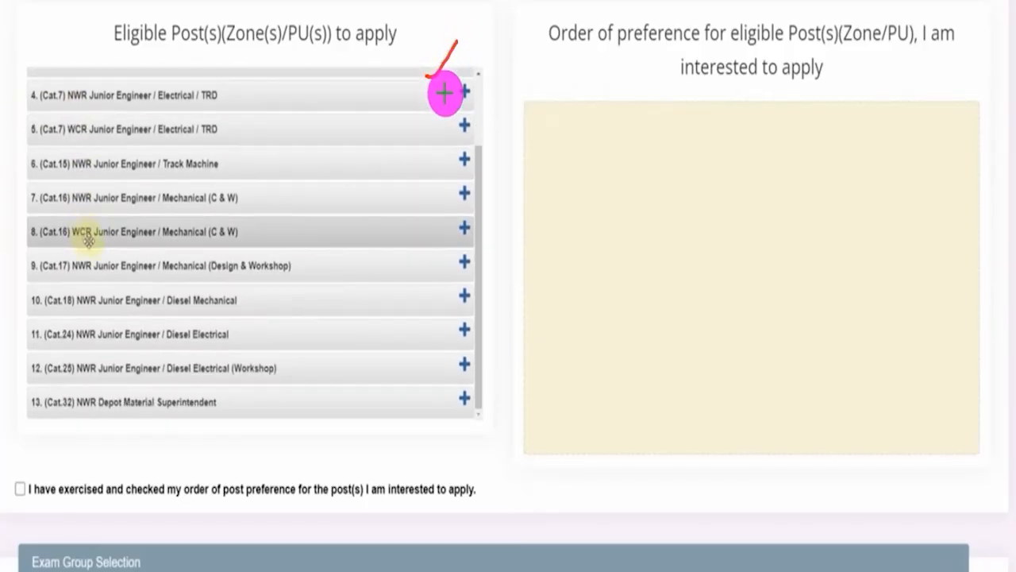
pyautogui.scroll(3, 215, 277)
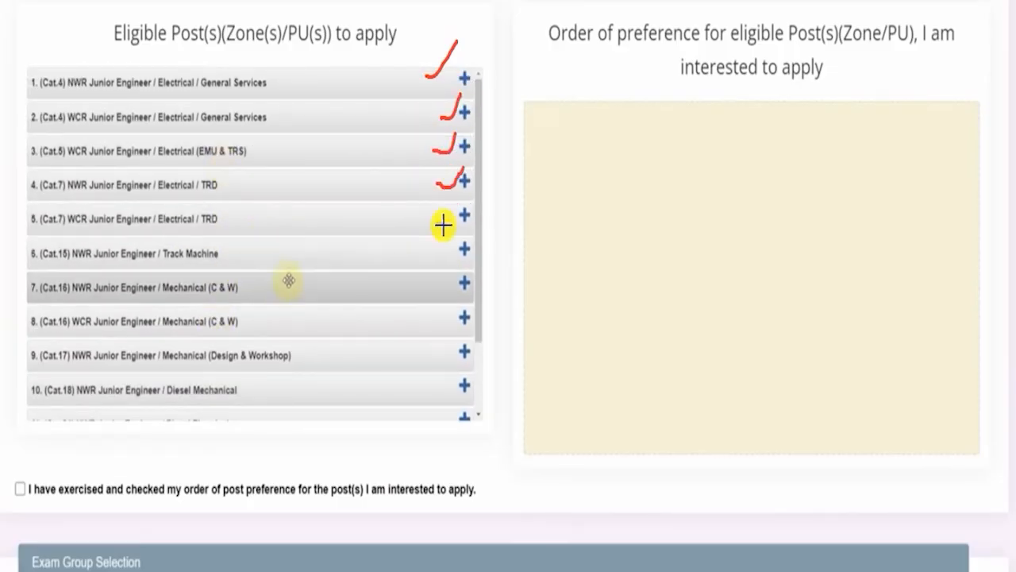
# Add NWR Mechanical (C & W), NWR Mechanical (Design & Workshop), NWR Track Machine and WCR Electrical / TRD as the first four post preferences
pyautogui.click(464, 286)
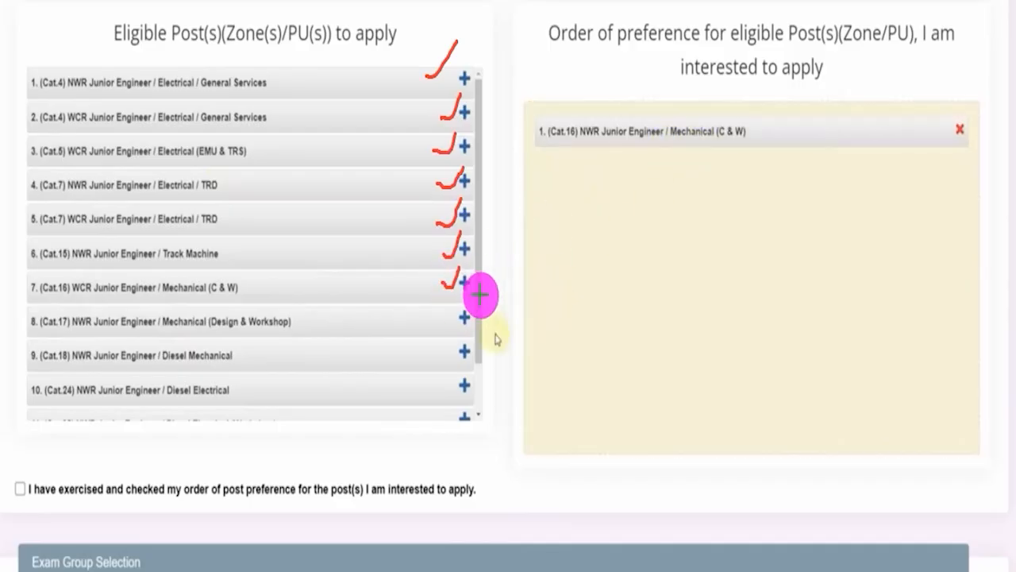
pyautogui.click(464, 322)
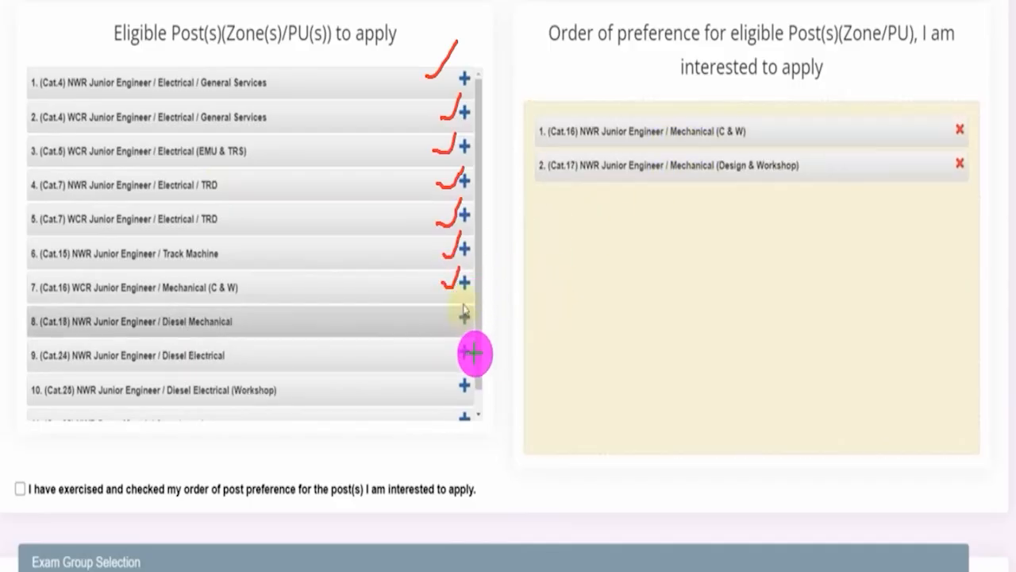
pyautogui.click(464, 252)
pyautogui.click(469, 216)
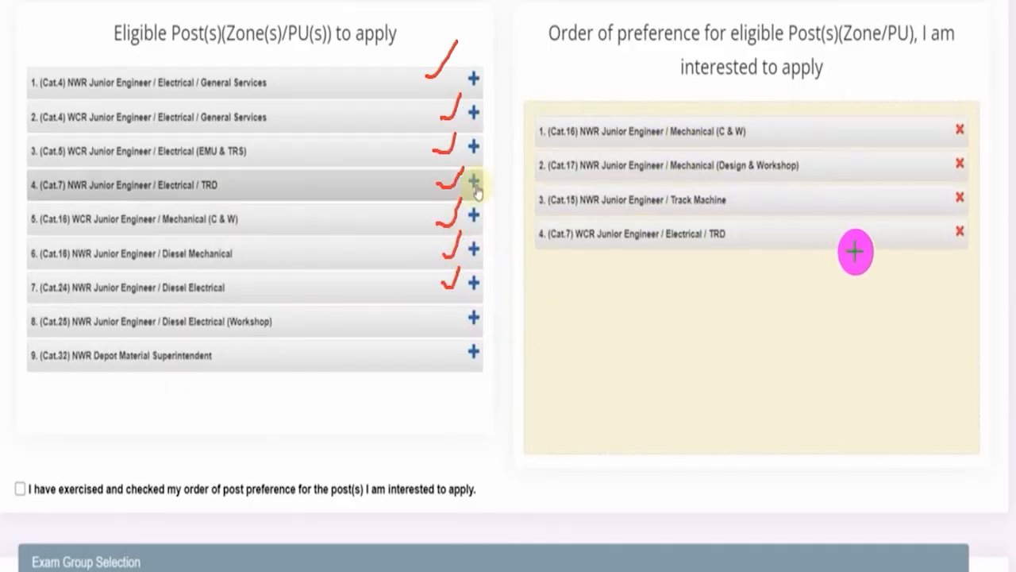
# Add NWR Electrical / TRD, WCR Electrical (EMU & TRS), WCR General Services and NWR General Services as post preferences five to eight
pyautogui.click(470, 181)
pyautogui.click(471, 146)
pyautogui.click(473, 114)
pyautogui.click(473, 115)
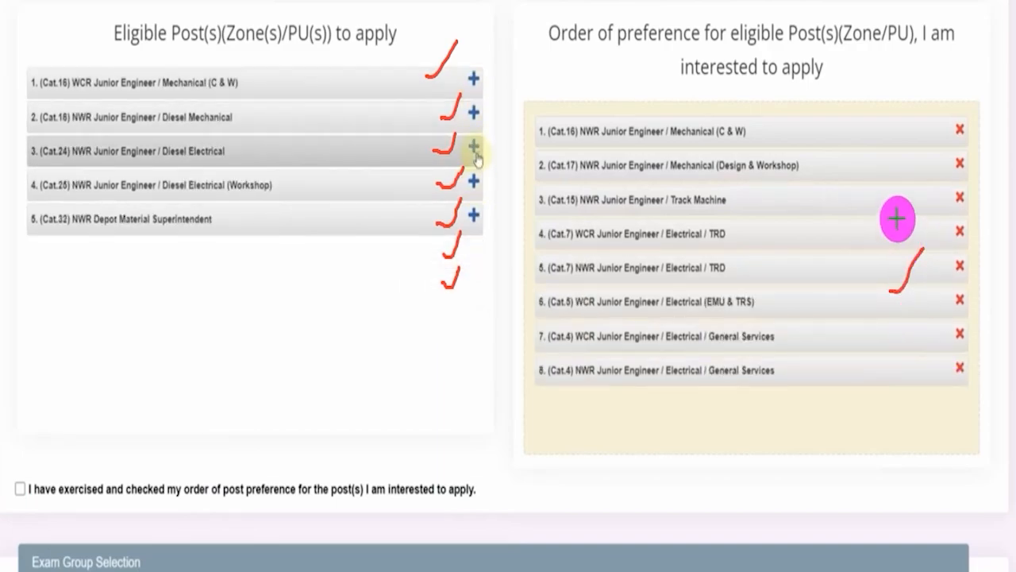
# Add NWR Diesel Electrical and NWR Diesel Mechanical as preferences nine and ten, followed by all three remaining eligible posts
pyautogui.click(471, 150)
pyautogui.click(473, 116)
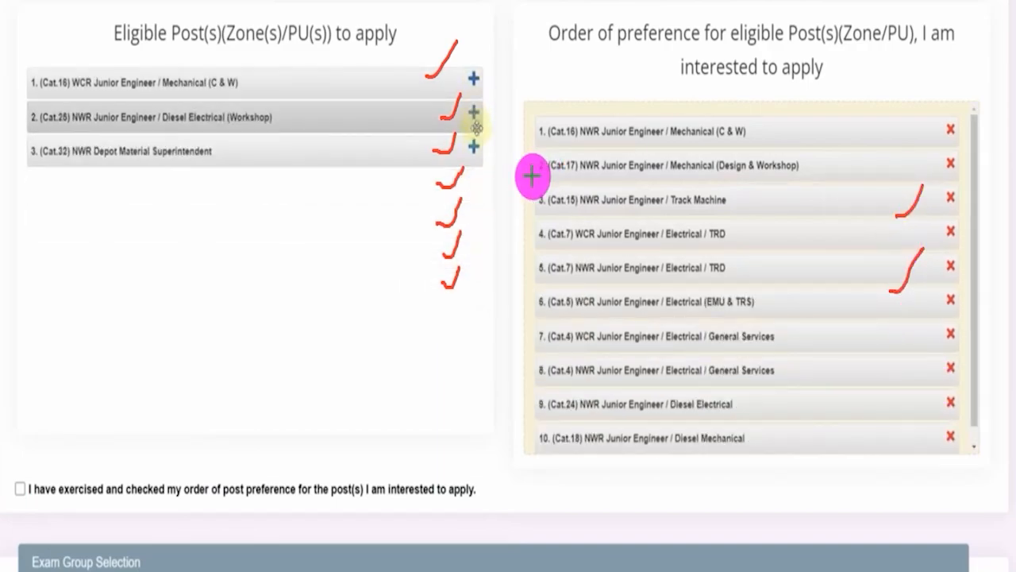
pyautogui.click(474, 116)
pyautogui.click(474, 117)
pyautogui.click(472, 80)
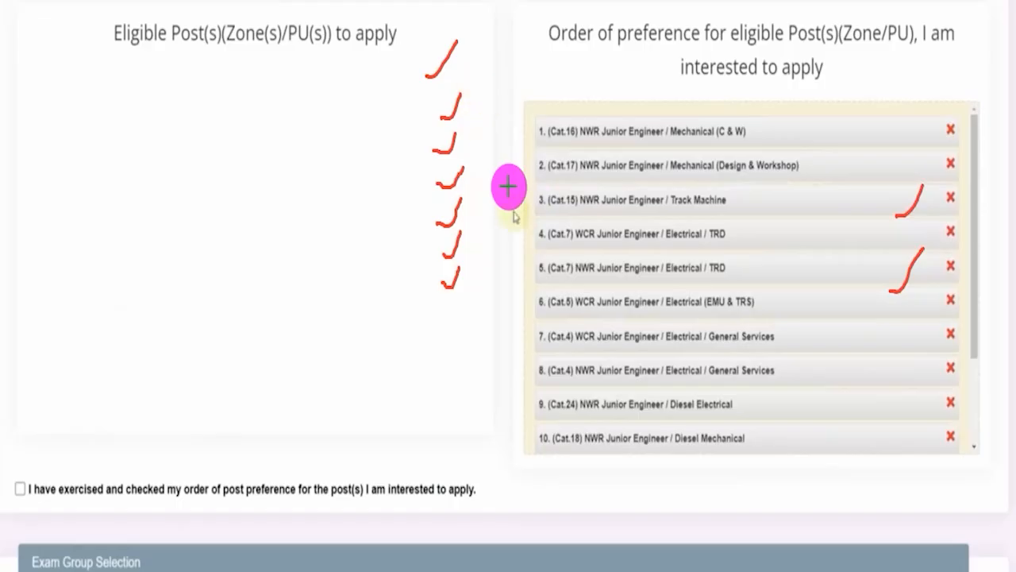
# Tick-mark the preference confirmation, Declaration heading, eligibility declaration and Place field, and draw arrows to Save and Preview Application
pyautogui.scroll(-6, 725, 390)
pyautogui.moveTo(23, 125); pyautogui.dragTo(73, 83)
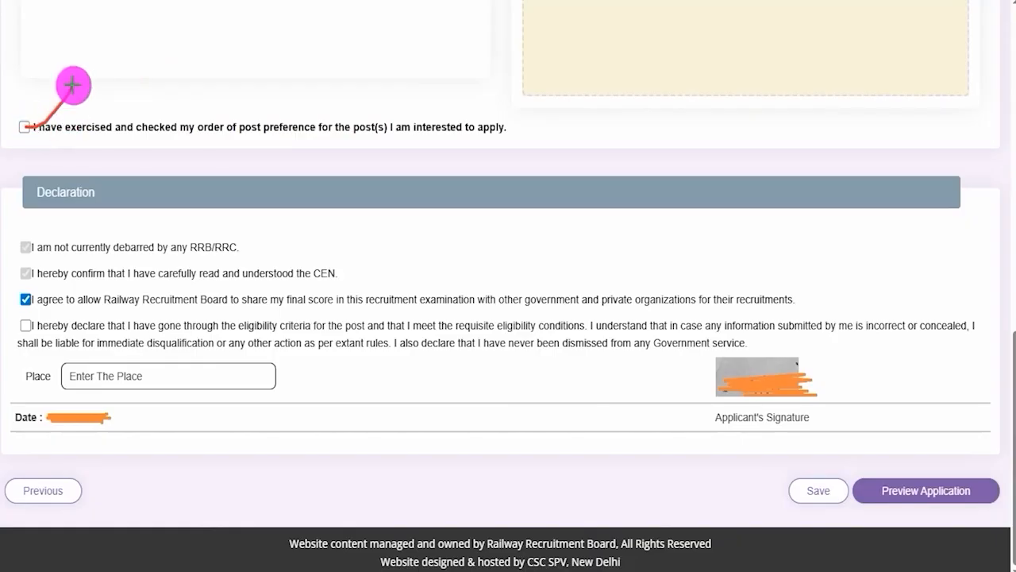
pyautogui.moveTo(133, 222); pyautogui.dragTo(212, 164)
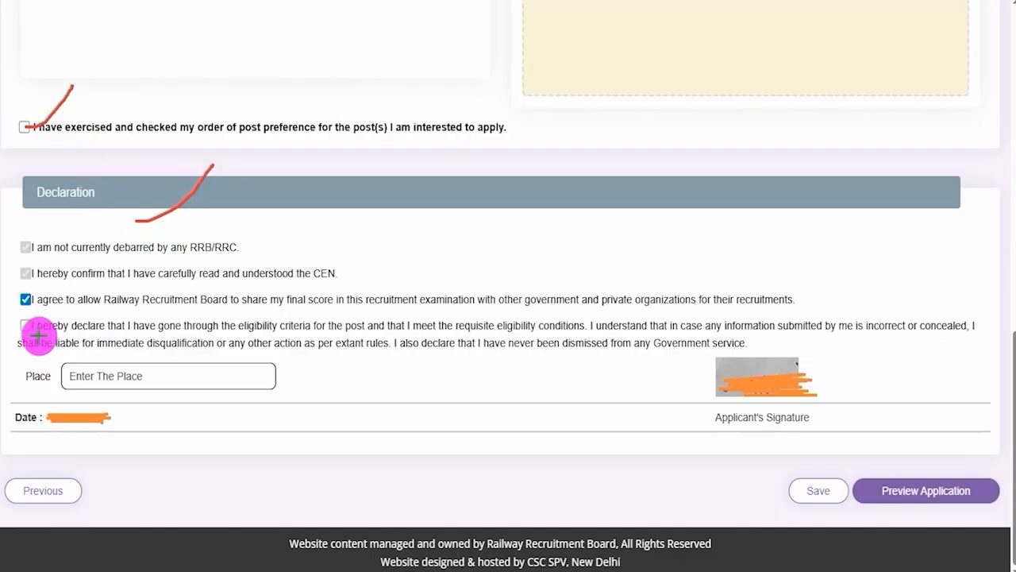
pyautogui.moveTo(27, 326); pyautogui.dragTo(59, 295)
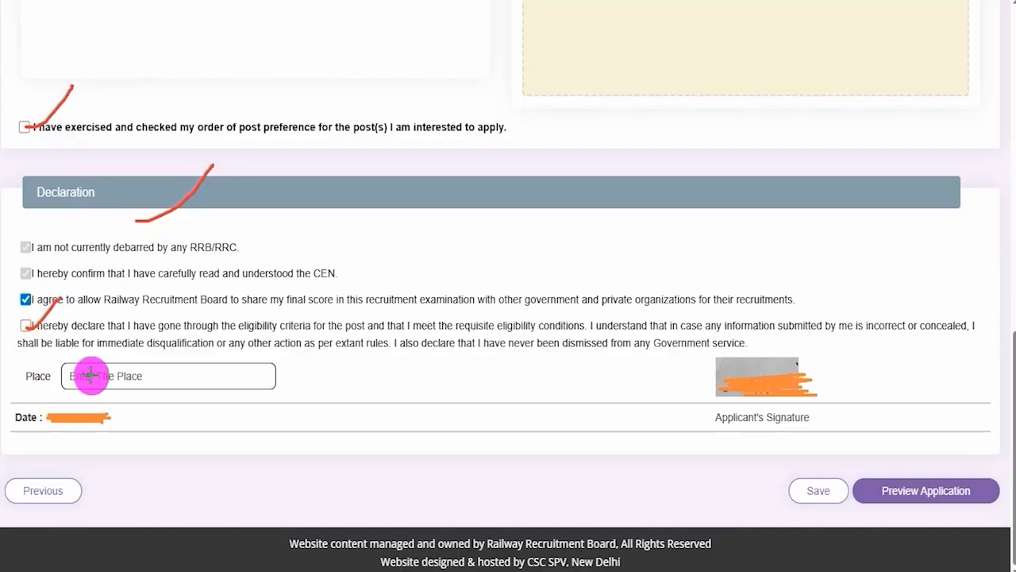
pyautogui.moveTo(205, 378); pyautogui.dragTo(262, 326)
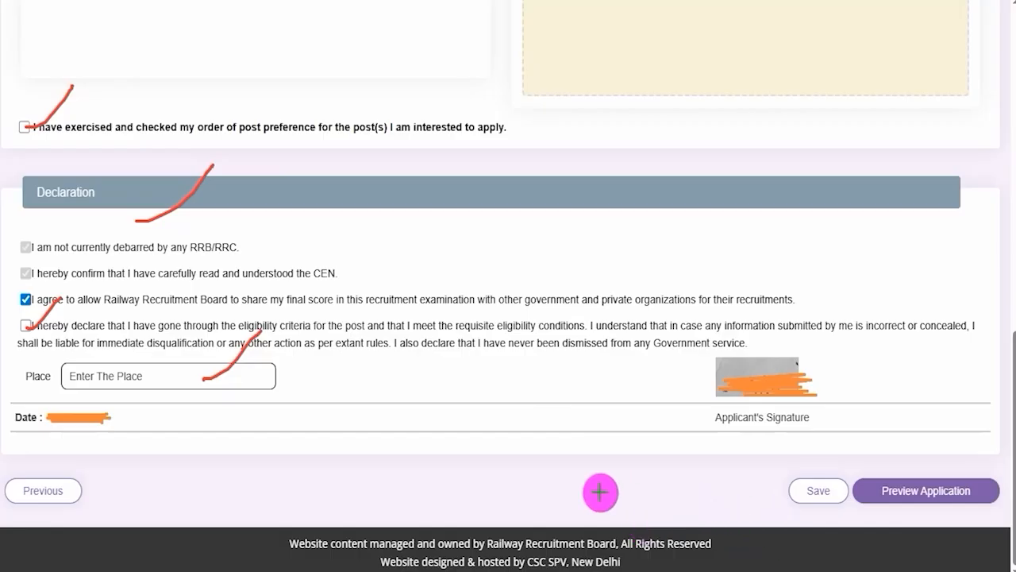
pyautogui.moveTo(543, 482); pyautogui.dragTo(778, 490)
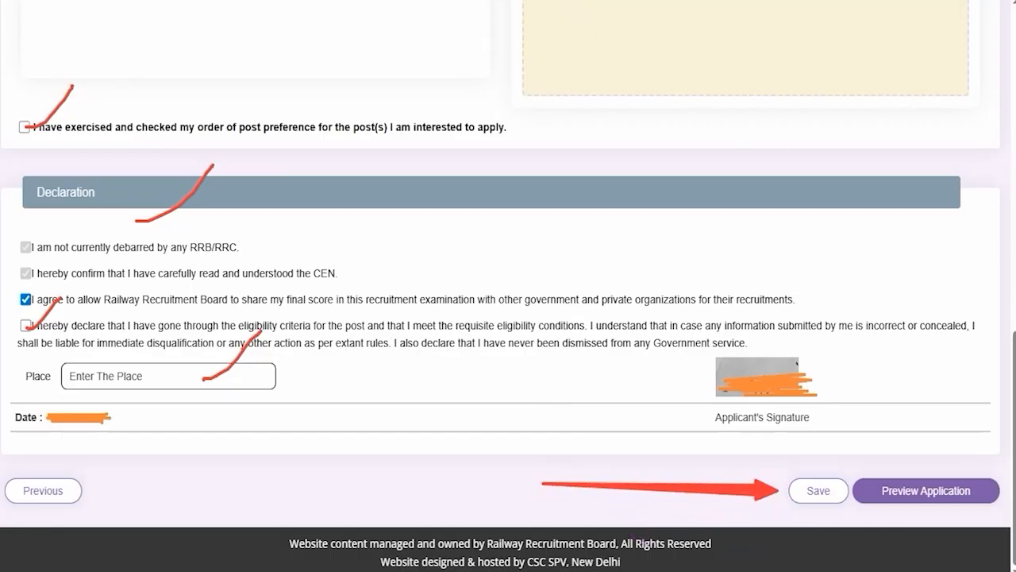
pyautogui.moveTo(919, 293)
pyautogui.mouseDown()
pyautogui.moveTo(931, 462)
pyautogui.moveTo(949, 473)
pyautogui.mouseUp()
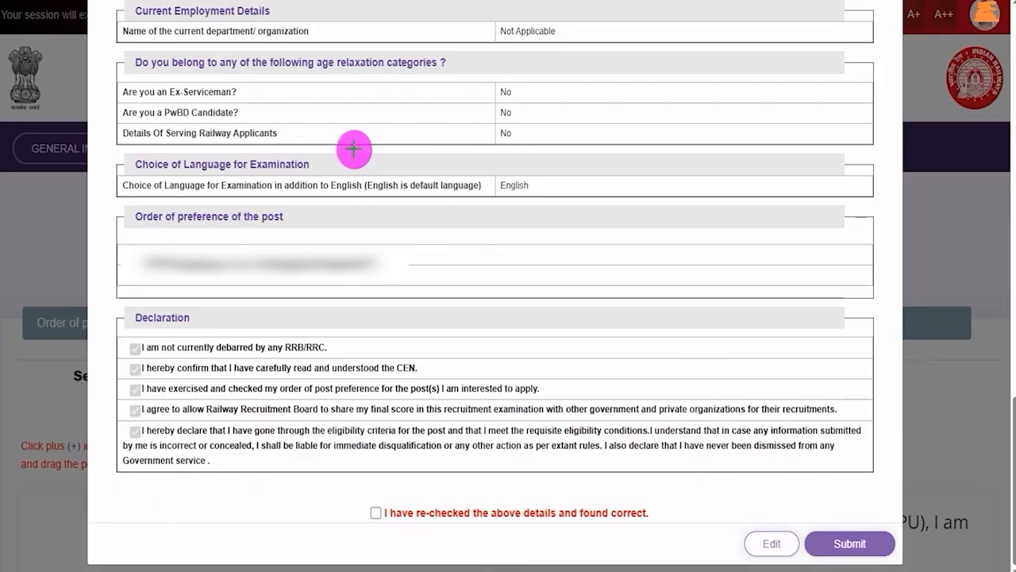
# Tick-mark the age relaxation, post preference and re-checked details confirmation entries in the application preview
pyautogui.moveTo(390, 99); pyautogui.dragTo(433, 69)
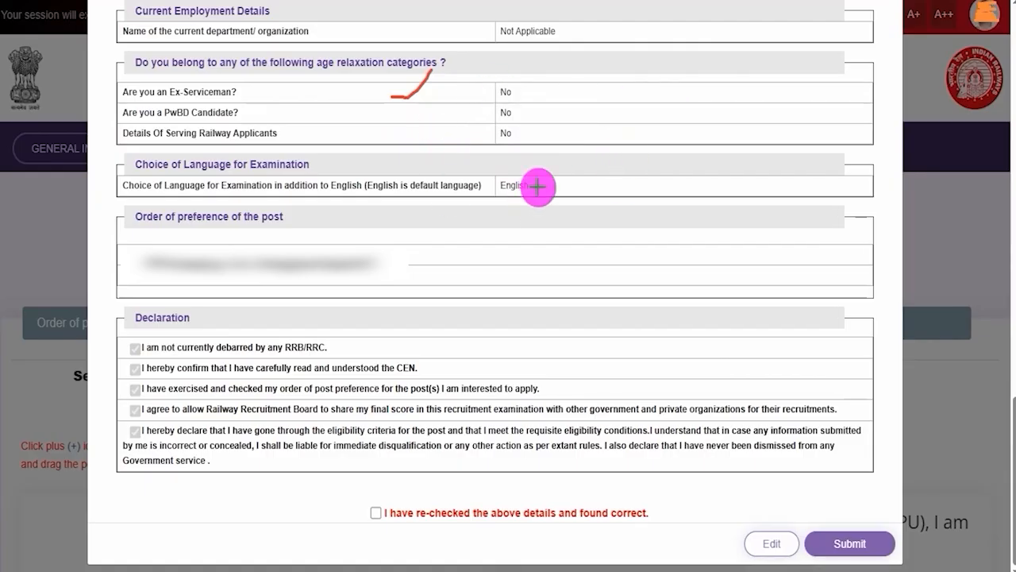
pyautogui.moveTo(384, 219); pyautogui.dragTo(439, 185)
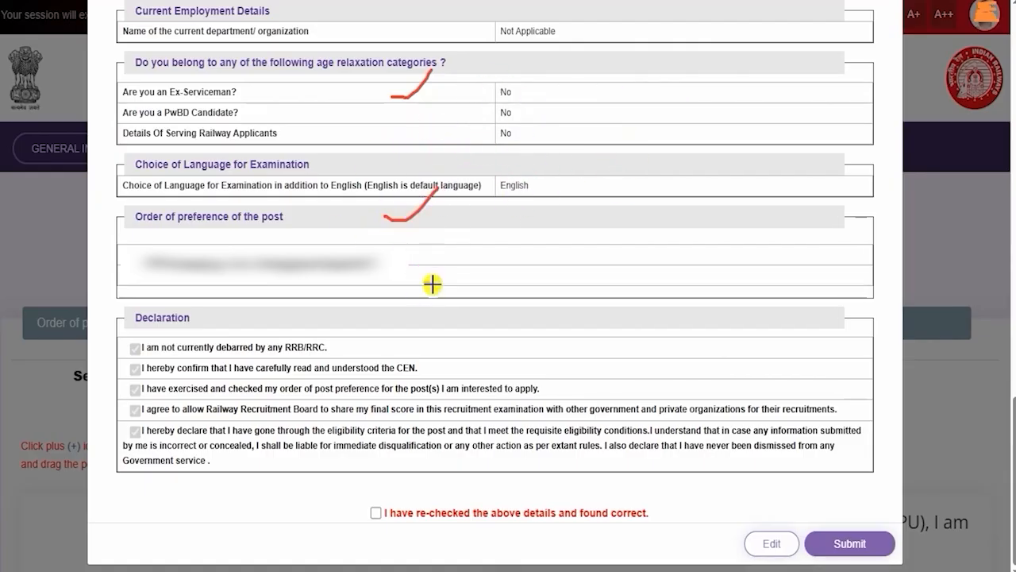
pyautogui.moveTo(429, 282); pyautogui.dragTo(488, 242)
pyautogui.moveTo(378, 511); pyautogui.dragTo(413, 488)
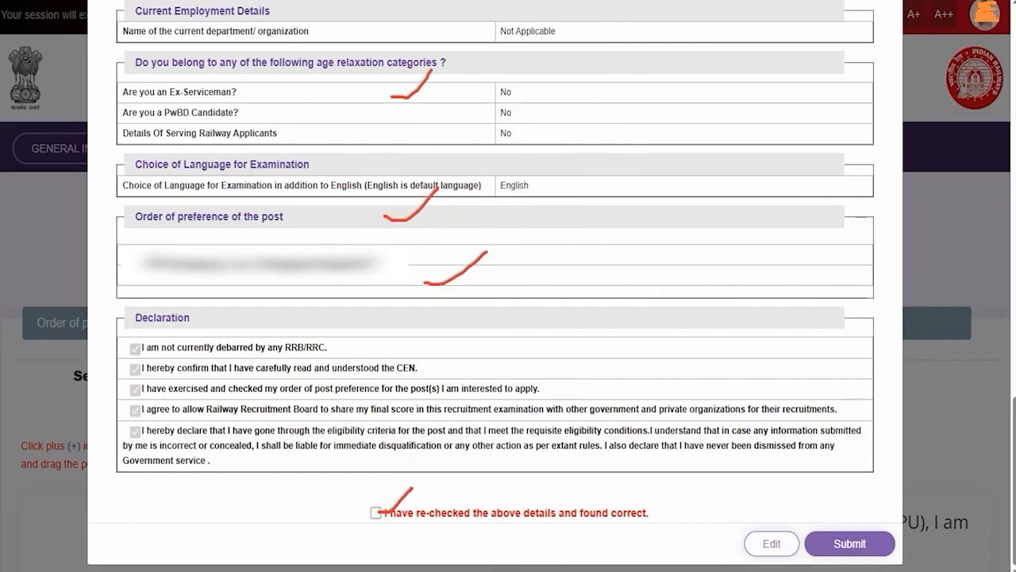
# Draw arrows pointing out Edit and Submit in the application preview and submit the application for fee payment
pyautogui.moveTo(585, 545); pyautogui.dragTo(732, 545)
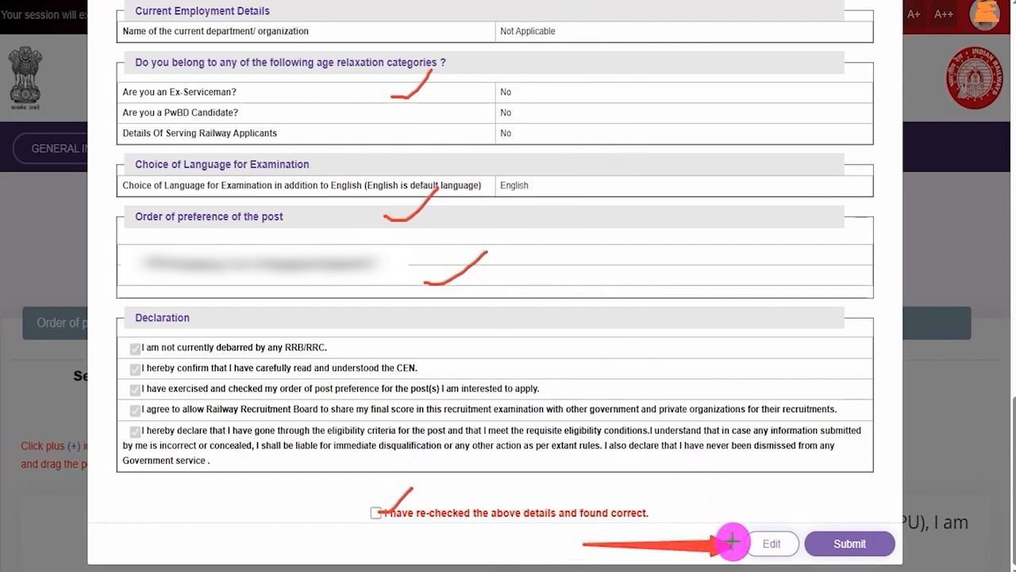
pyautogui.moveTo(845, 321); pyautogui.dragTo(844, 508)
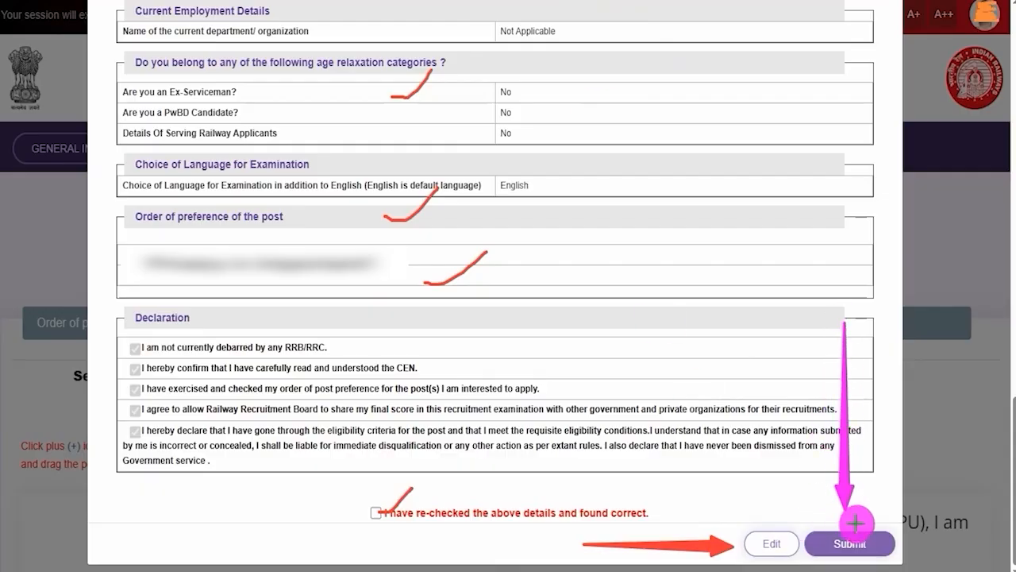
pyautogui.click(855, 526)
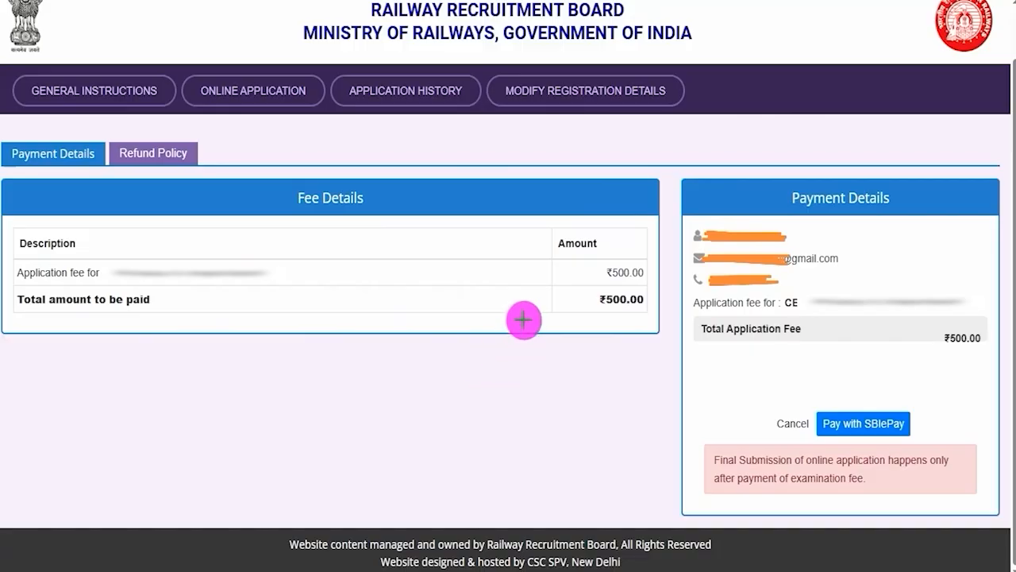
# Tick-mark the application fee and the total amount in Fee Details, and mark the Pay with SBIePay option
pyautogui.moveTo(563, 275); pyautogui.dragTo(600, 246)
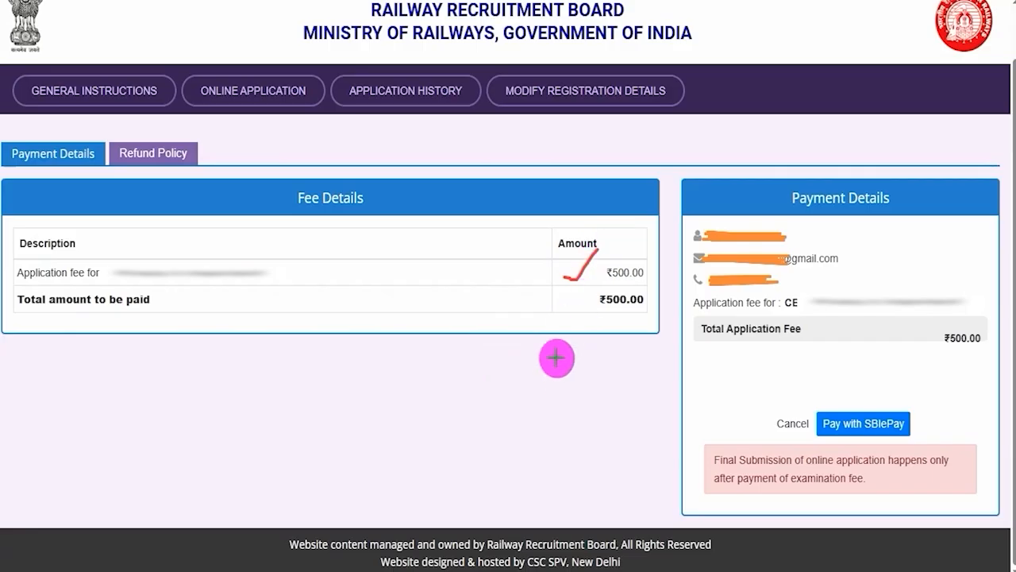
pyautogui.moveTo(549, 344); pyautogui.dragTo(605, 318)
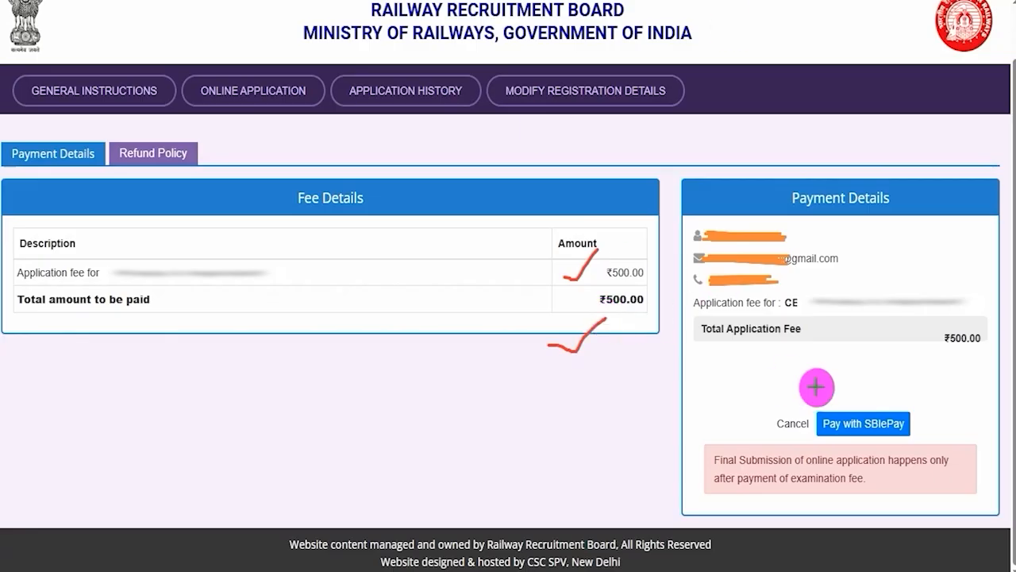
pyautogui.moveTo(795, 373)
pyautogui.mouseDown()
pyautogui.moveTo(916, 417)
pyautogui.moveTo(932, 452)
pyautogui.mouseUp()
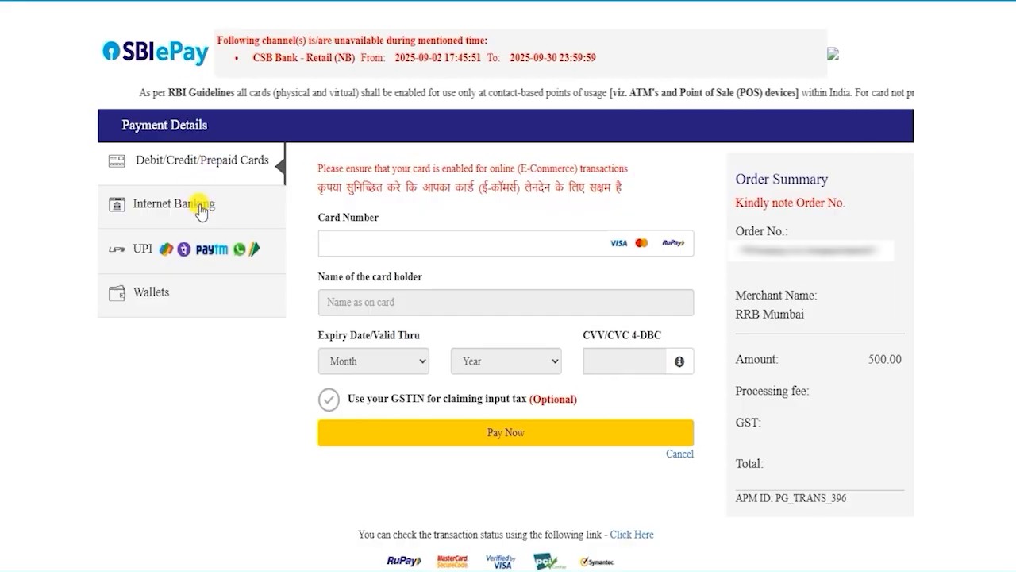
# View the Internet Banking, UPI and Wallets payment options of the SBIePay gateway
pyautogui.click(131, 204)
pyautogui.click(146, 251)
pyautogui.click(145, 298)
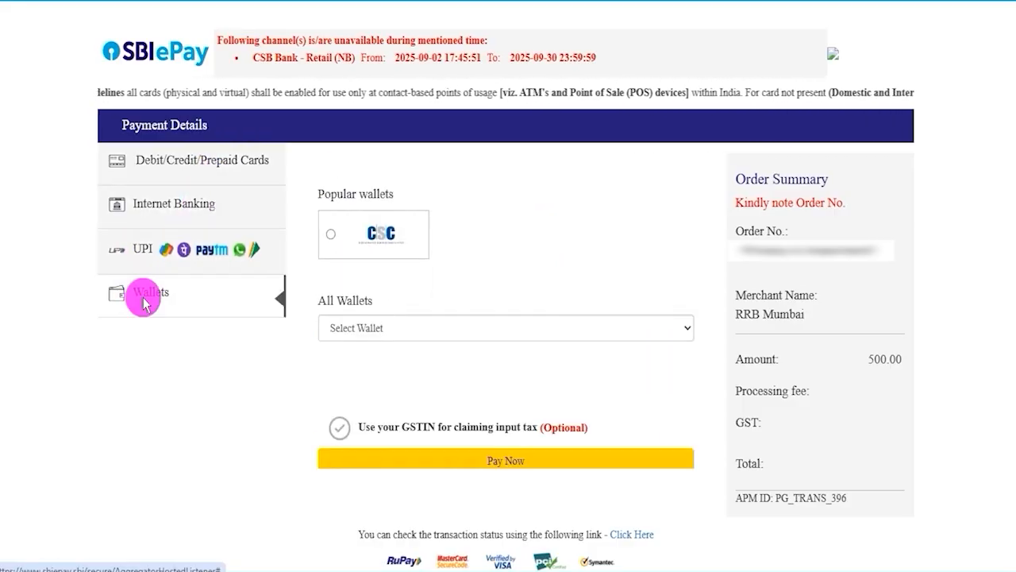
# Choose UPI QR as the UPI payment option, proceed to pay, and draw two red tick marks beside the QR code
pyautogui.click(143, 253)
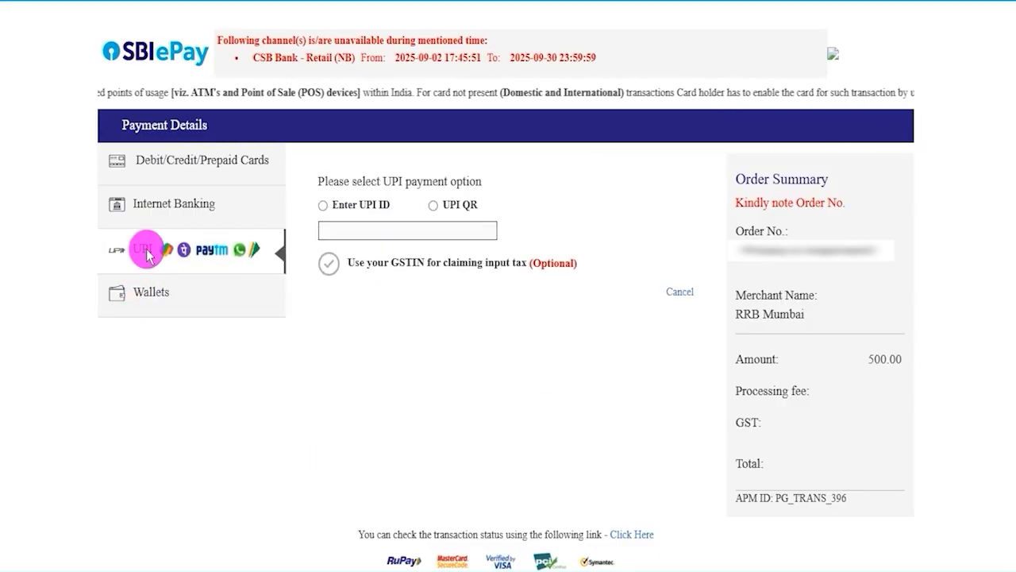
pyautogui.click(367, 205)
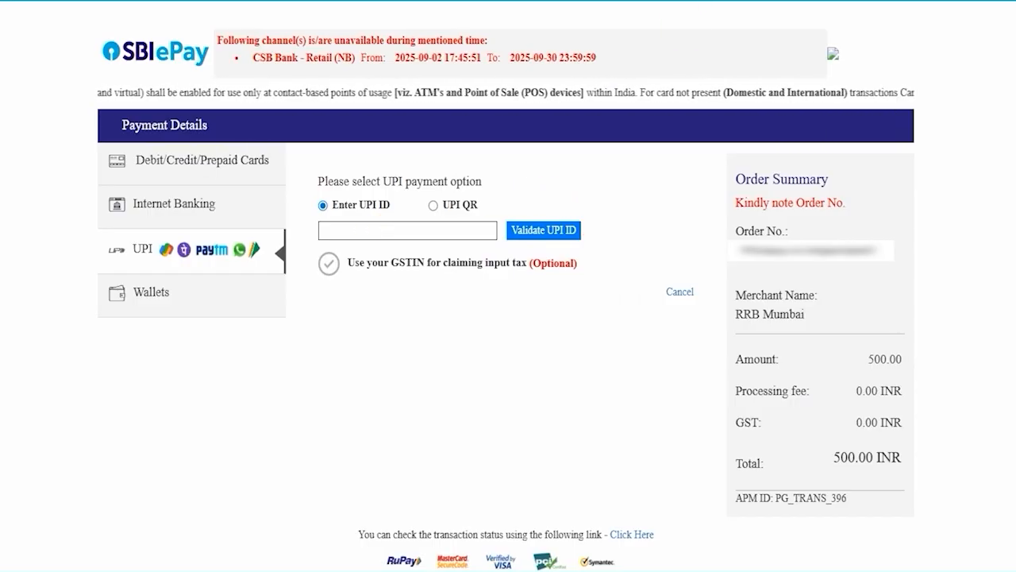
pyautogui.click(433, 205)
pyautogui.click(508, 301)
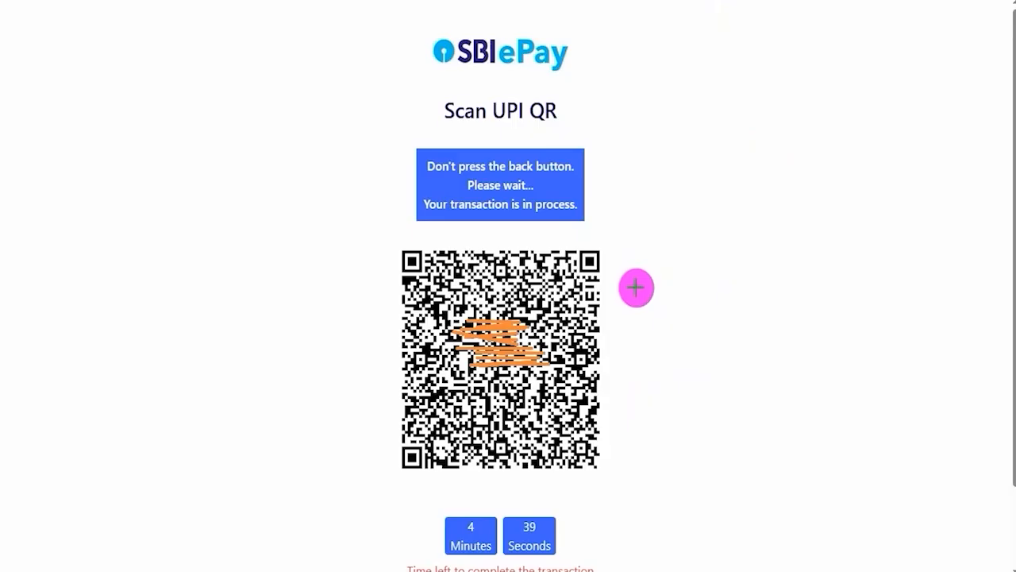
pyautogui.moveTo(637, 288); pyautogui.dragTo(705, 206)
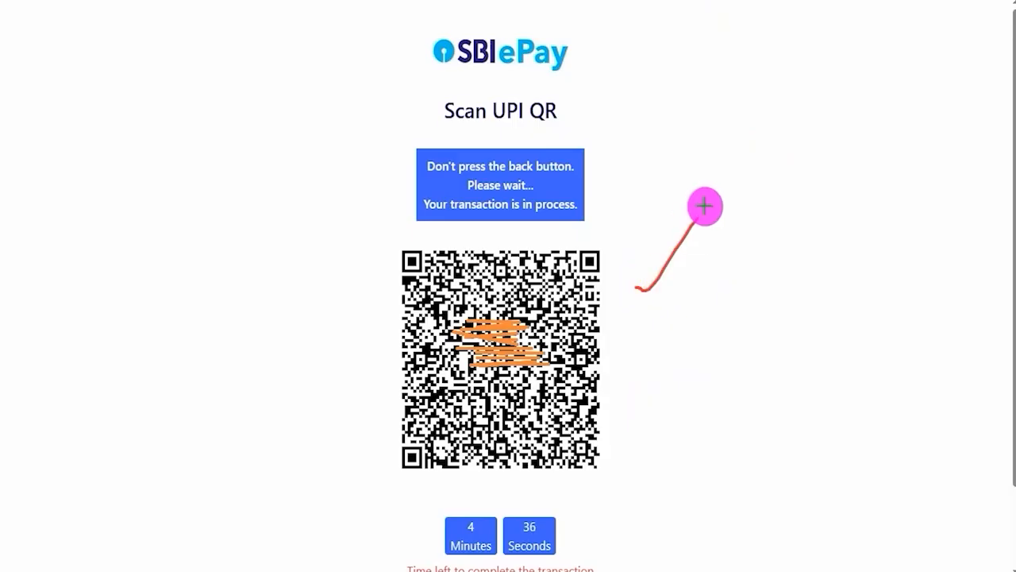
pyautogui.moveTo(640, 322); pyautogui.dragTo(706, 272)
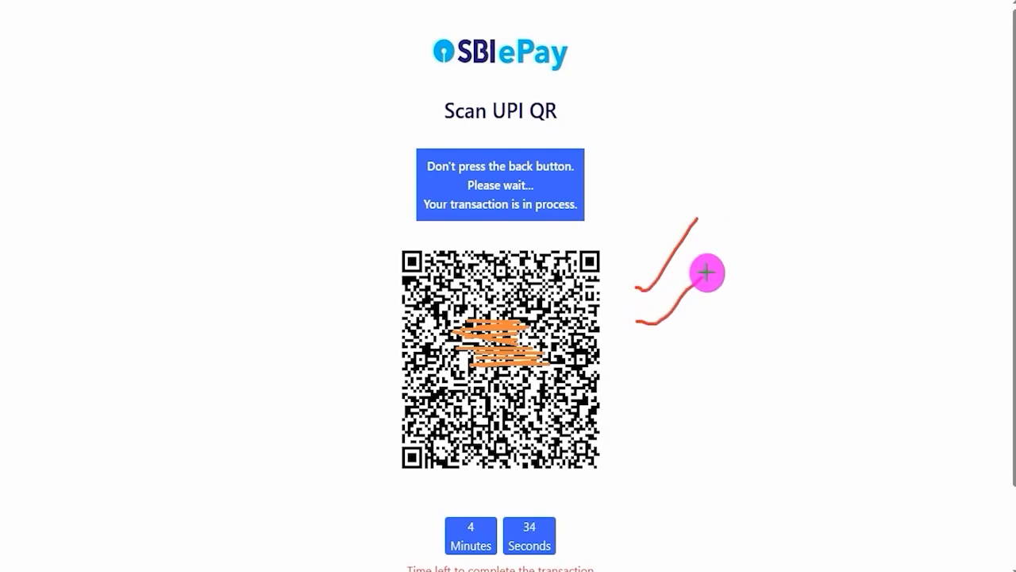